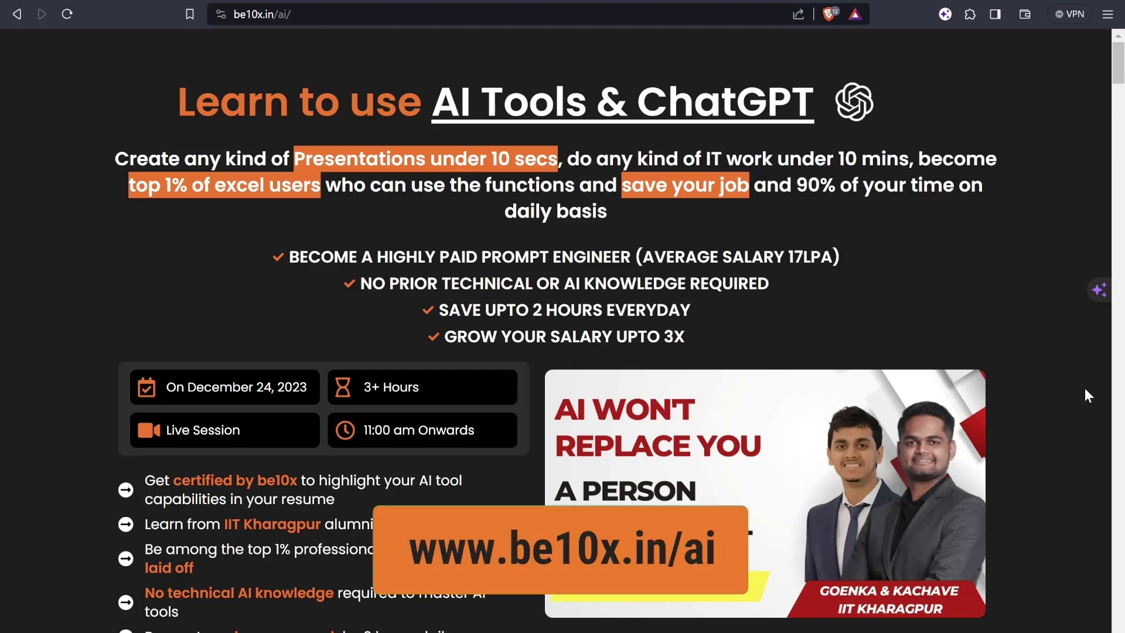
pyautogui.scroll(-2, 1084, 388)
pyautogui.scroll(-2, 1085, 388)
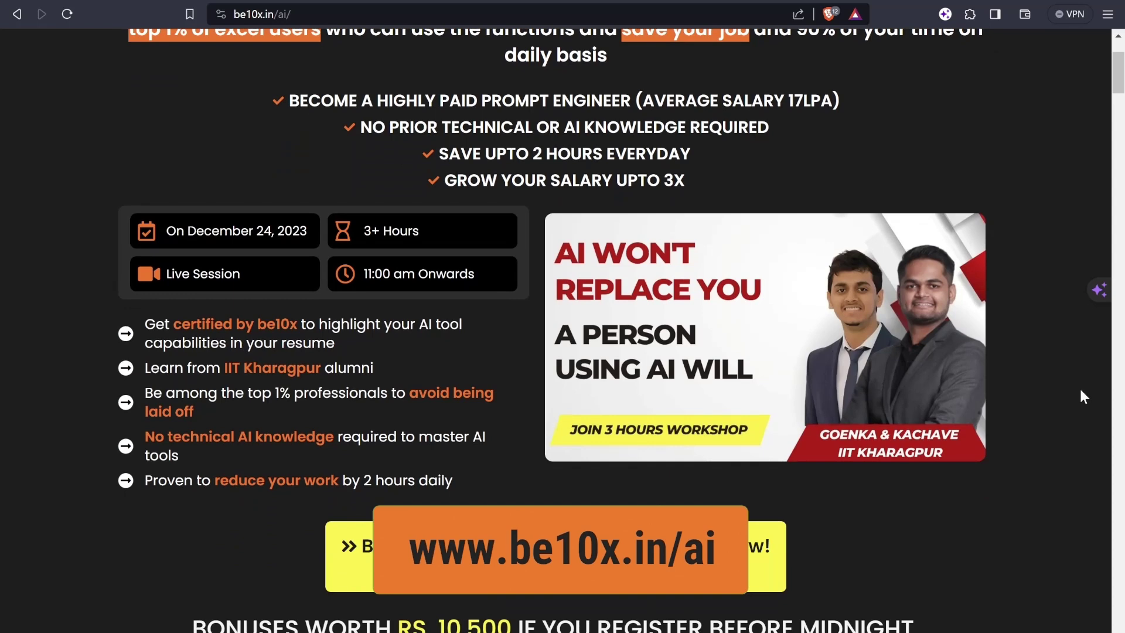
pyautogui.scroll(-2, 1081, 391)
pyautogui.scroll(-2, 1080, 391)
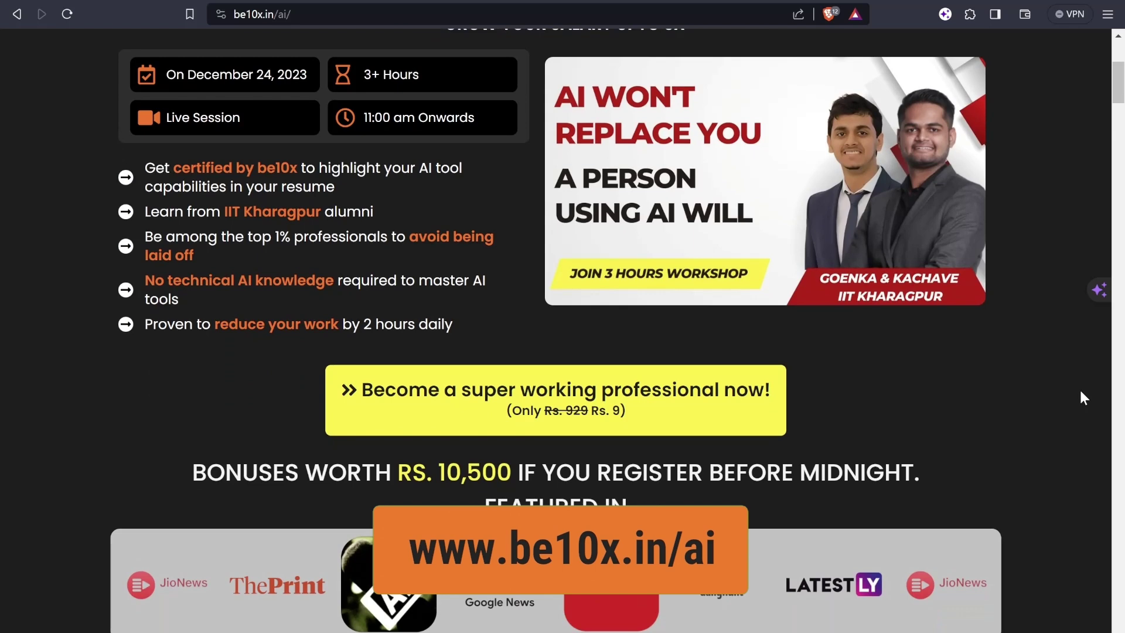
pyautogui.scroll(2, 1081, 392)
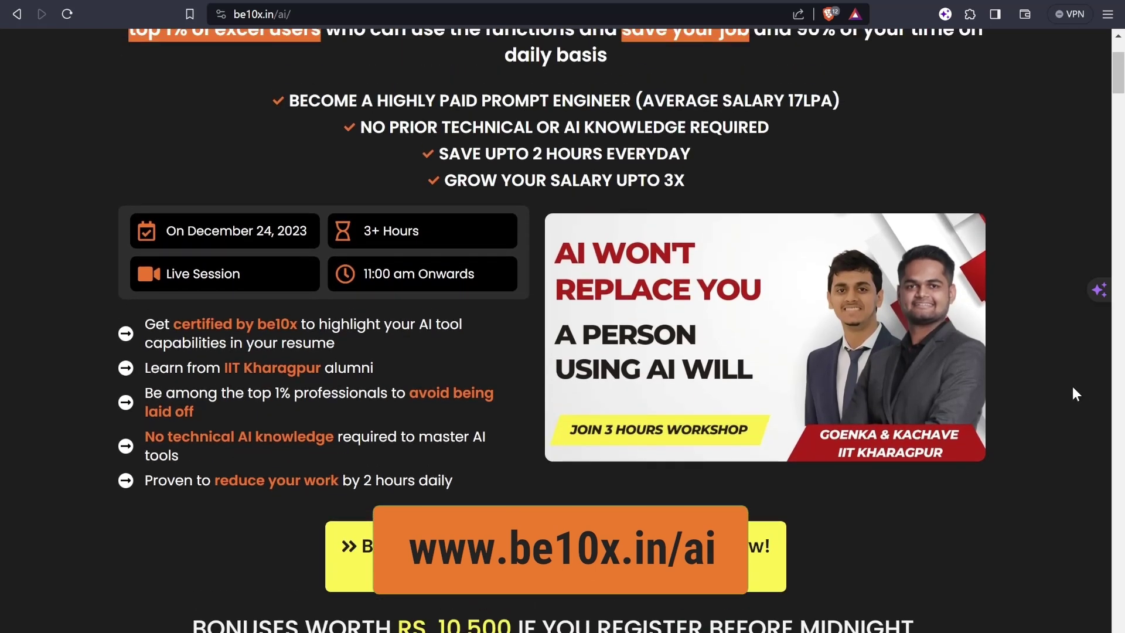
pyautogui.scroll(2, 1073, 387)
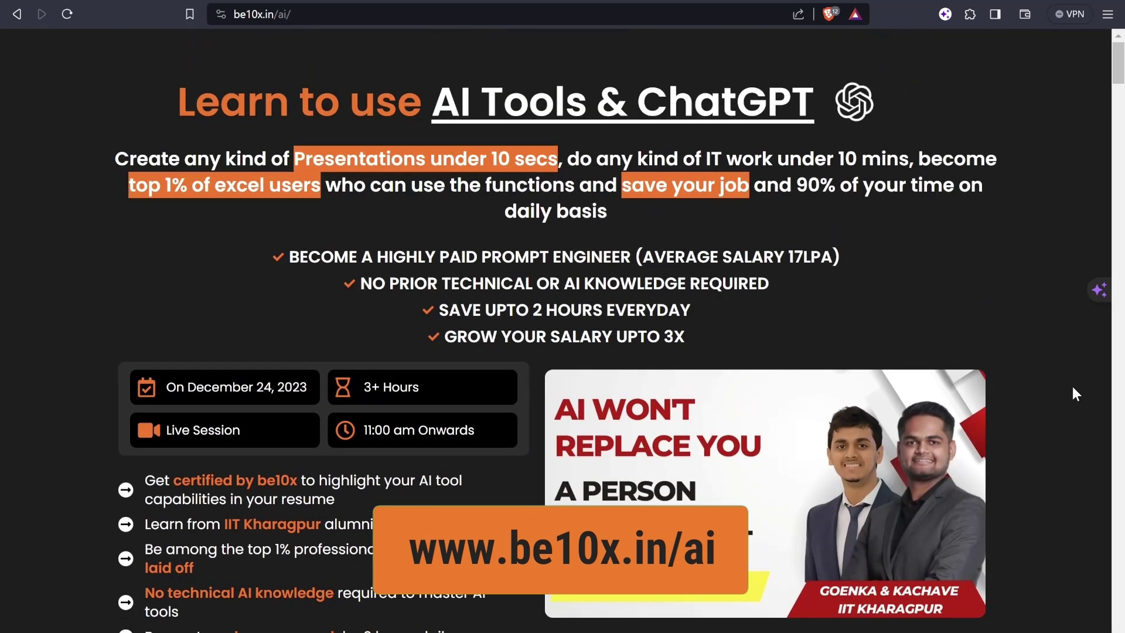
pyautogui.scroll(-2, 1075, 394)
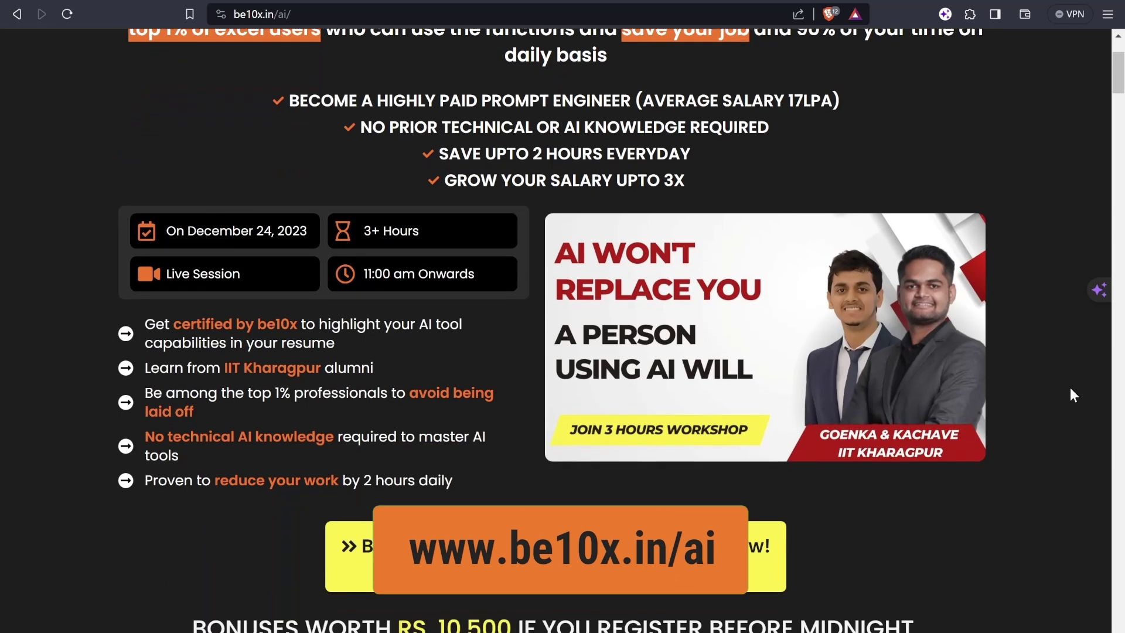
pyautogui.scroll(2, 1073, 396)
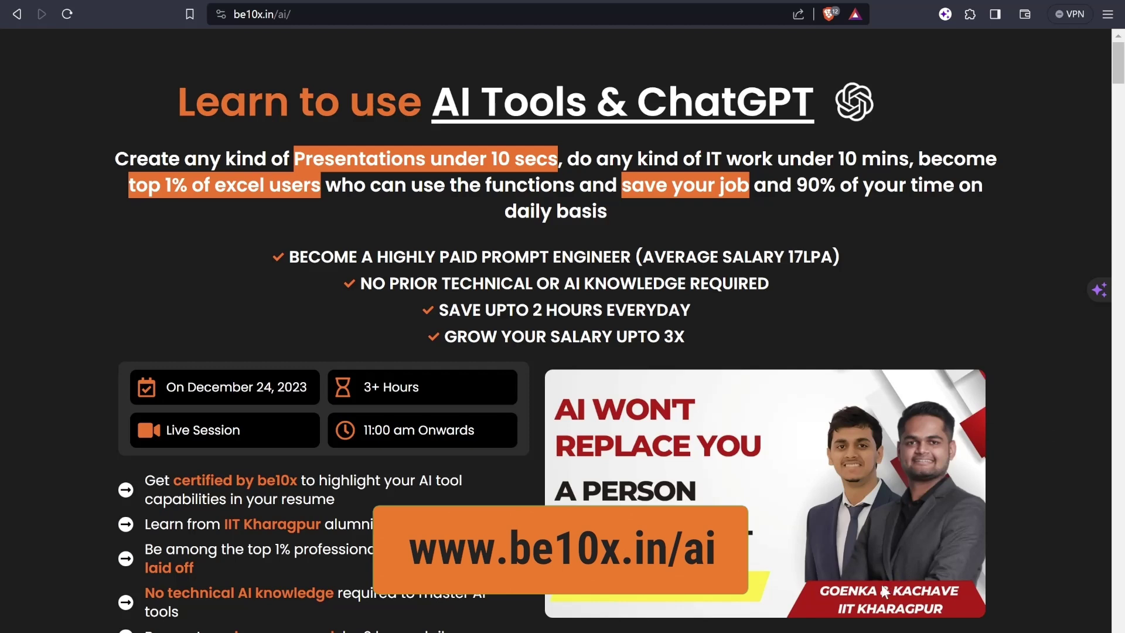
pyautogui.scroll(-1, 882, 585)
pyautogui.scroll(-1, 880, 585)
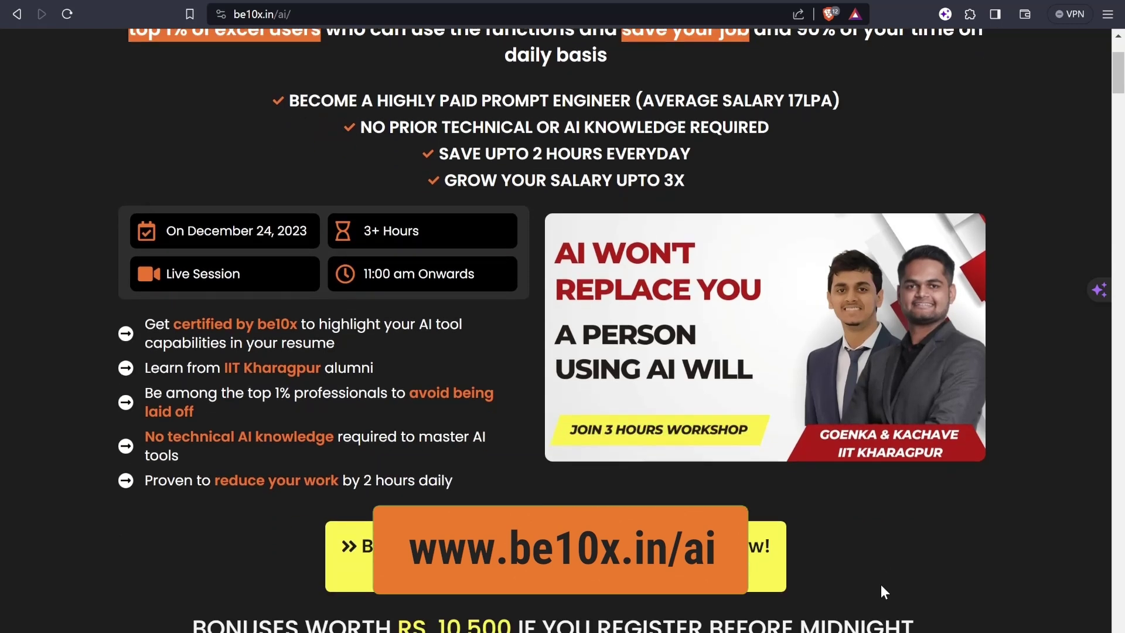
pyautogui.scroll(-1, 881, 585)
pyautogui.scroll(3, 881, 585)
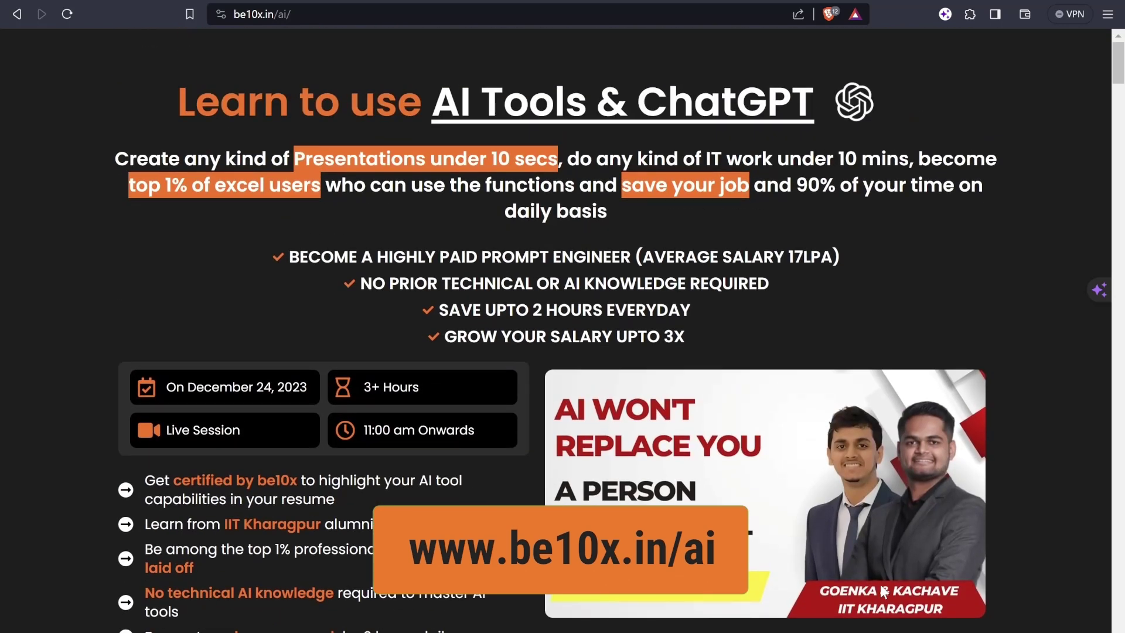
pyautogui.scroll(-1, 883, 591)
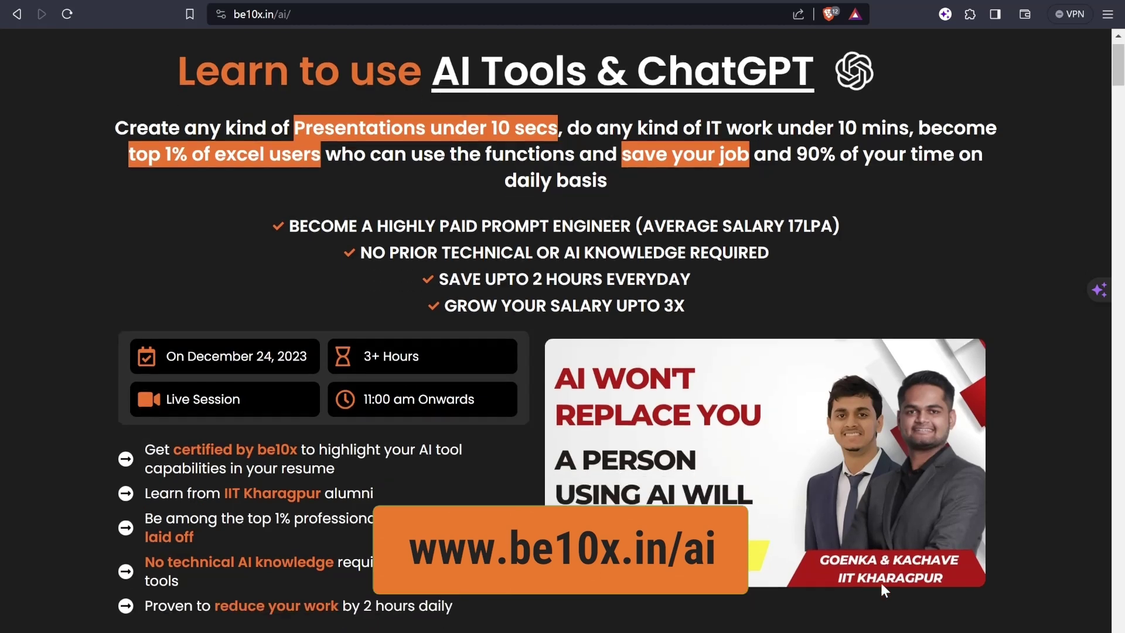
pyautogui.scroll(1, 882, 584)
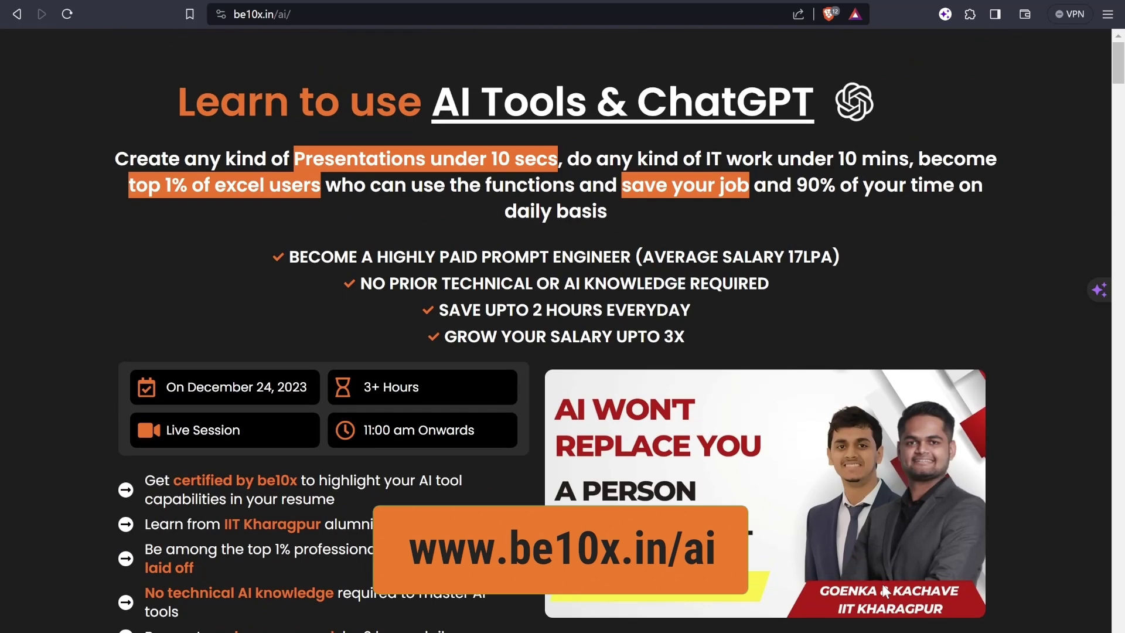
pyautogui.scroll(-1, 884, 592)
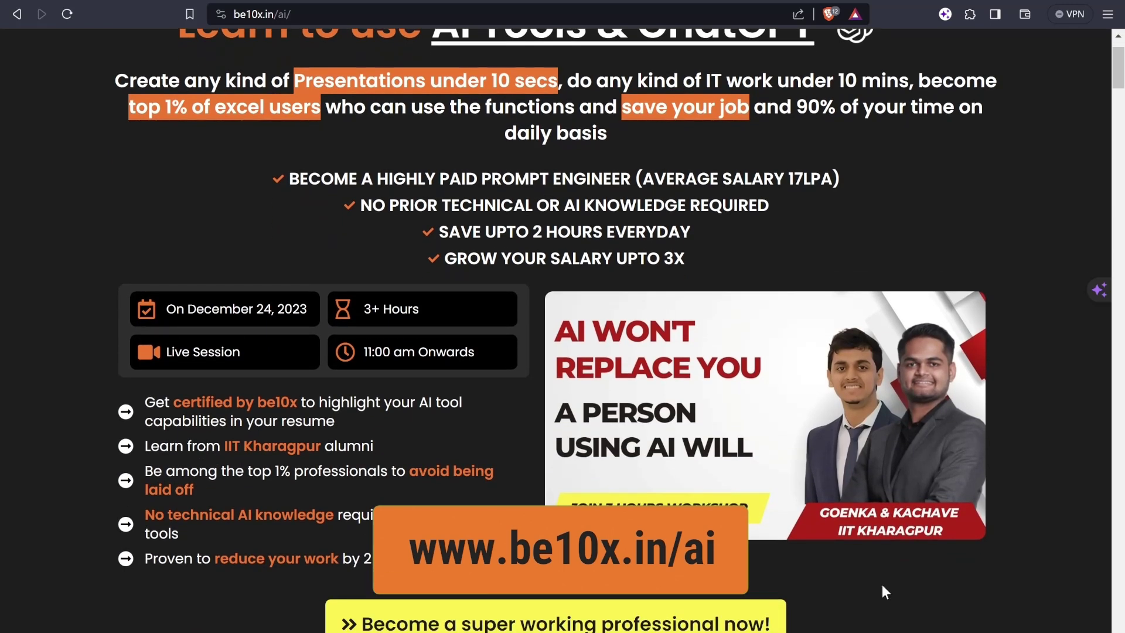
pyautogui.scroll(1, 883, 589)
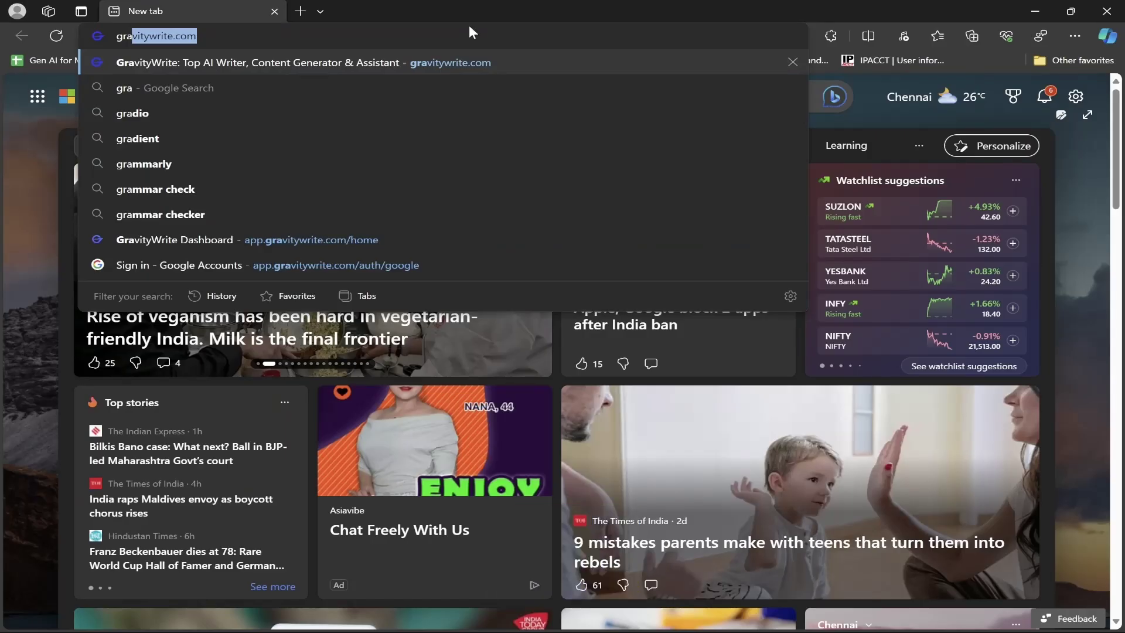
# - Go to gravitywrite.com, log in, and dismiss the New Year sale popup
pyautogui.press('Return')
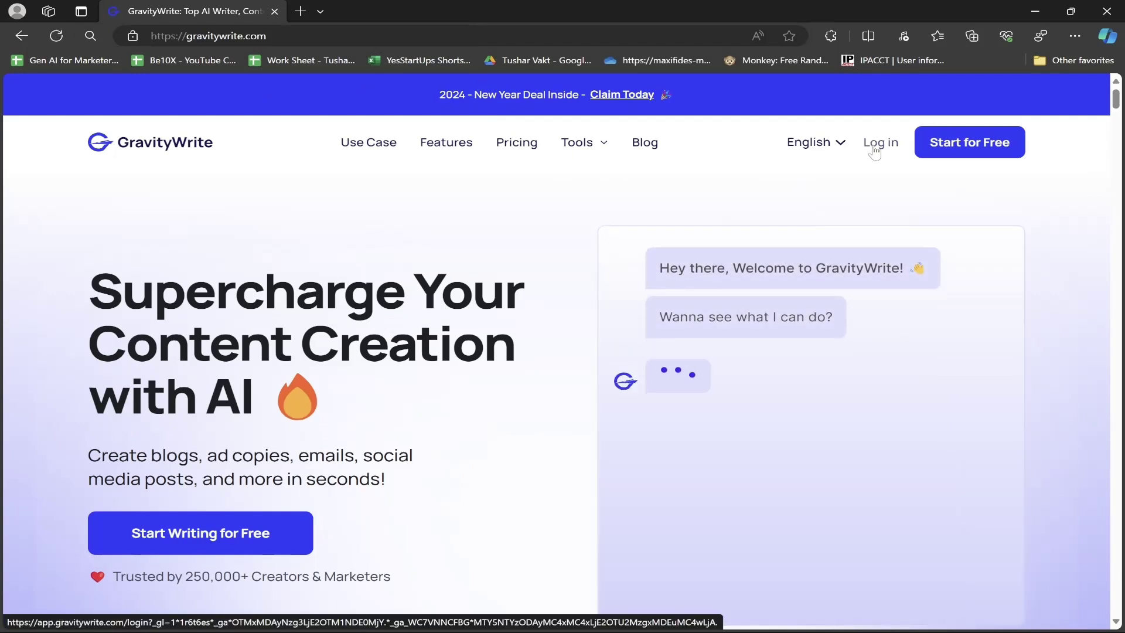
pyautogui.click(875, 151)
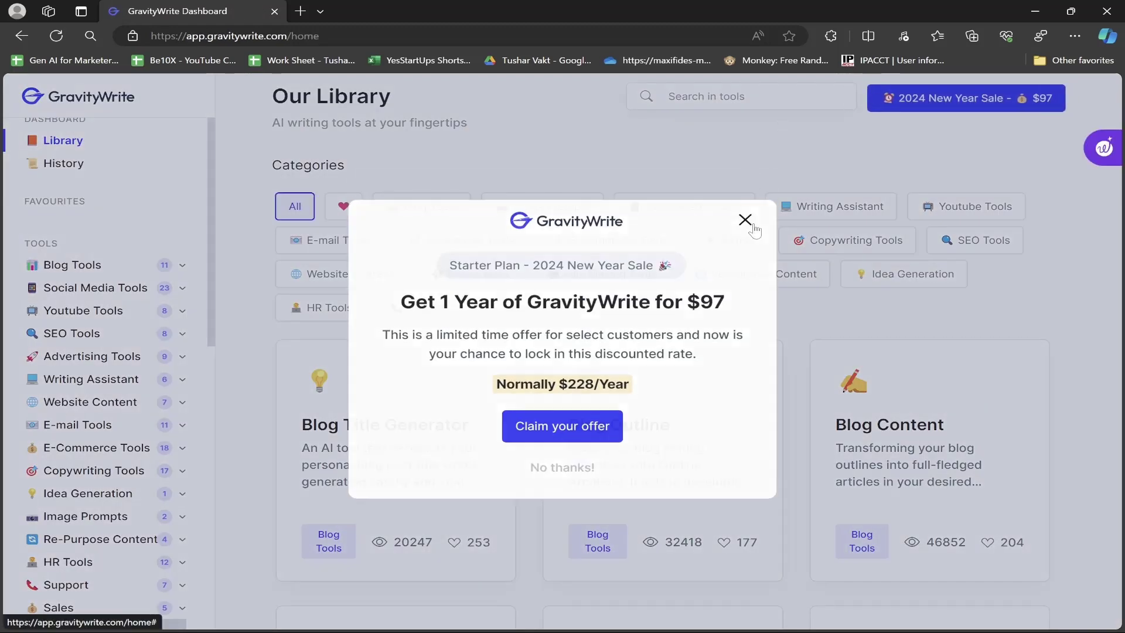
pyautogui.click(745, 221)
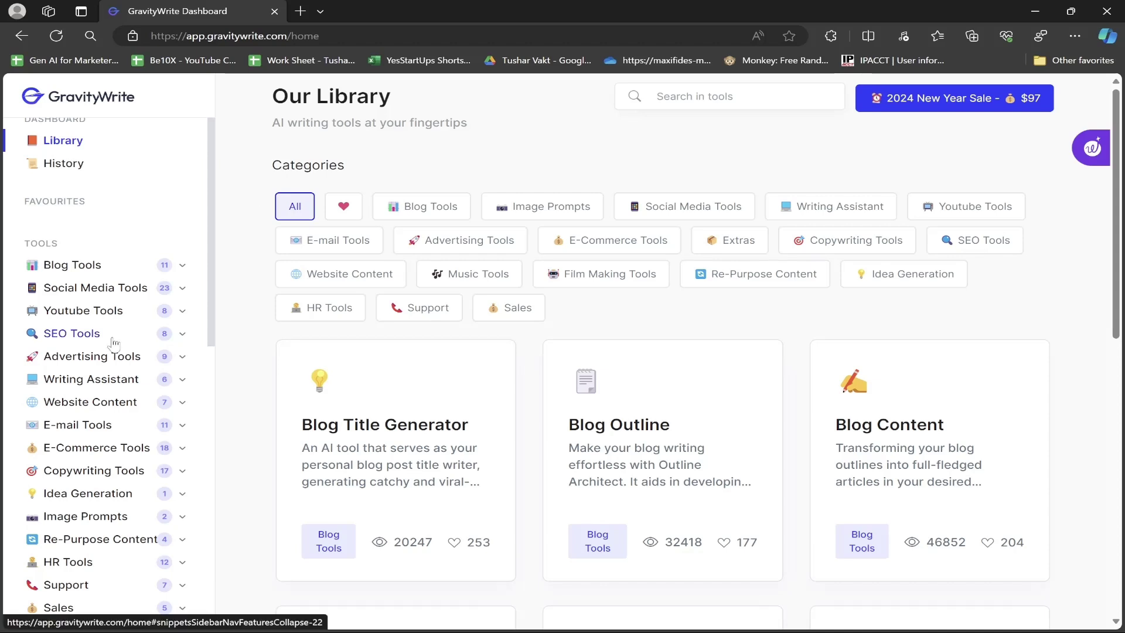
# - Open the Video Marketing Script Collection tool from the GravityWrite sidebar
pyautogui.scroll(-1, 114, 343)
pyautogui.scroll(-2, 115, 343)
pyautogui.scroll(-1, 114, 343)
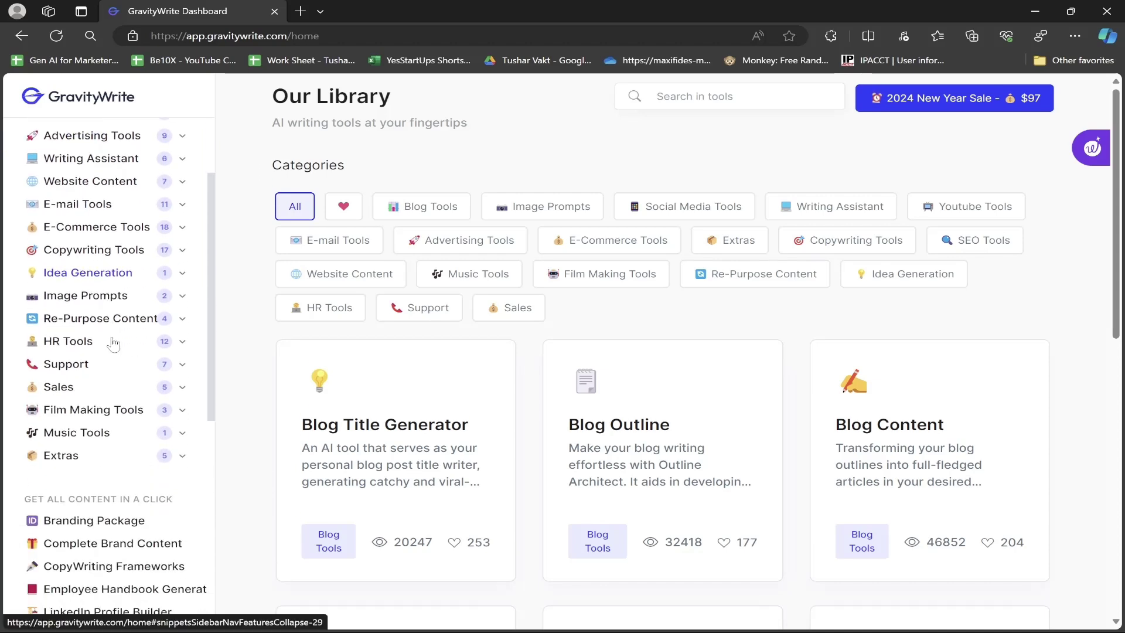
pyautogui.scroll(-3, 115, 343)
pyautogui.scroll(-1, 113, 343)
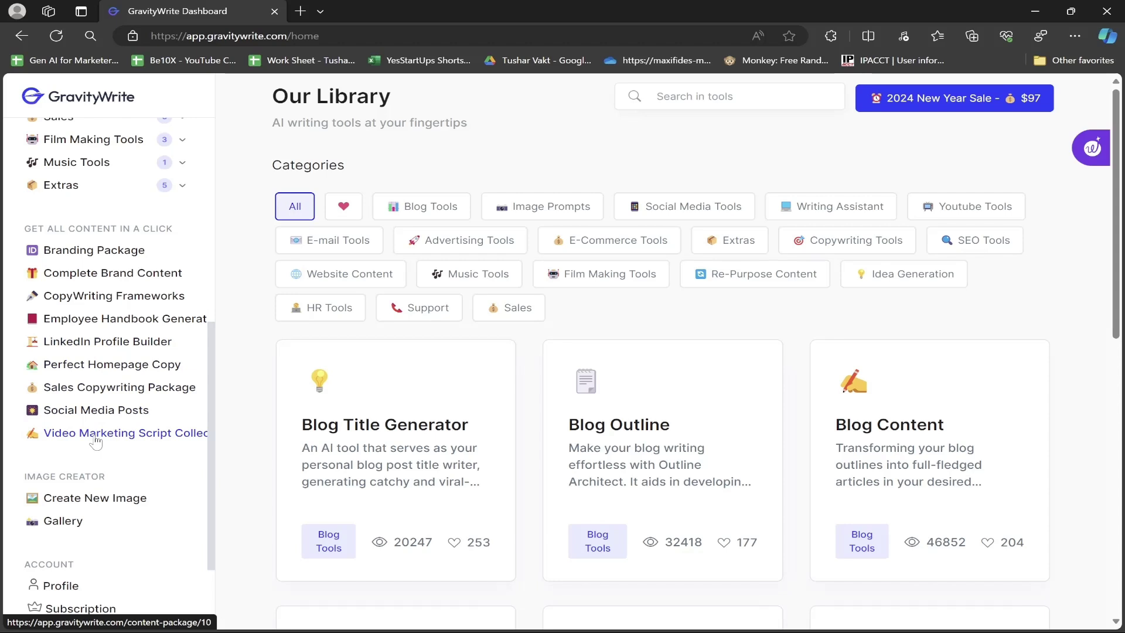
pyautogui.click(96, 434)
pyautogui.scroll(-1, 810, 266)
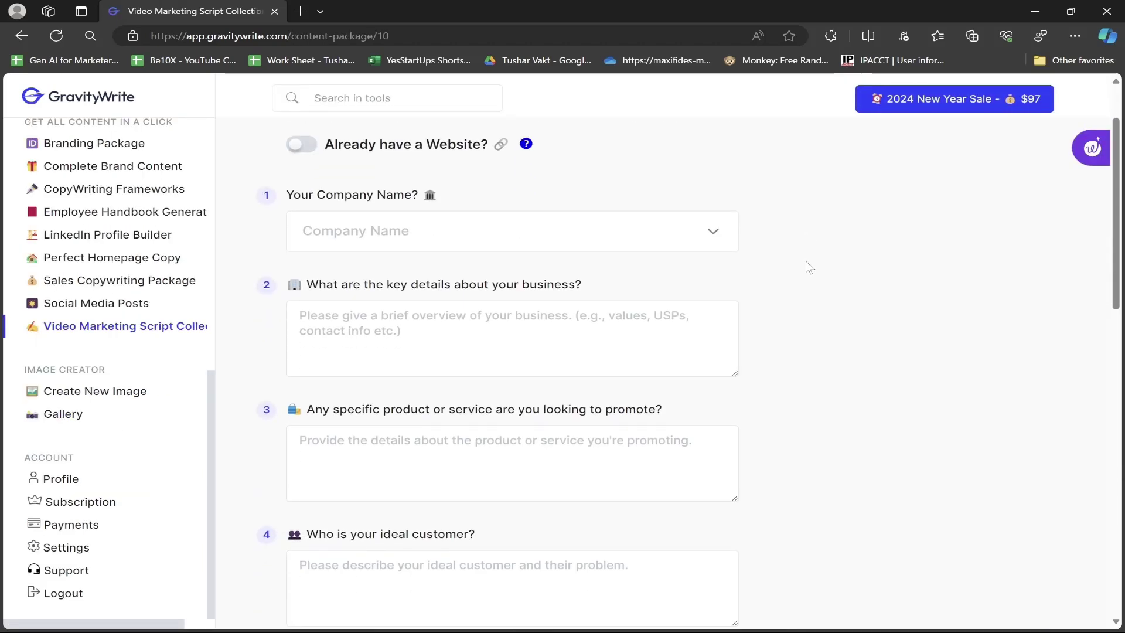
# - Zoom the form out and enter BE10X as the company name
pyautogui.hotkey('ctrl', '-')
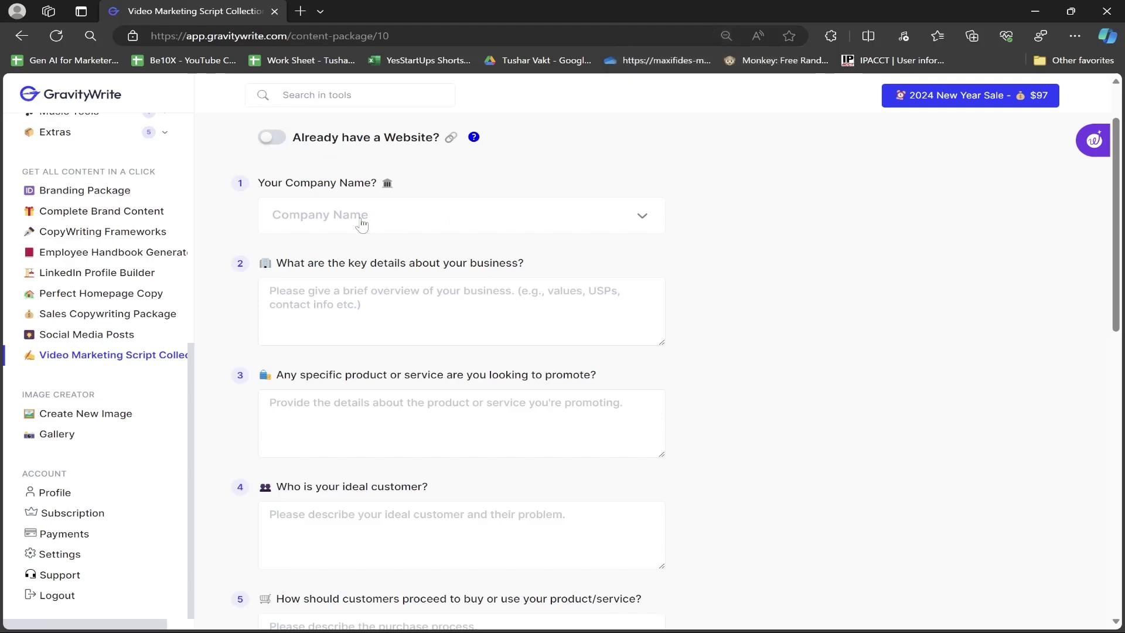
pyautogui.click(361, 223)
pyautogui.press('Tab')
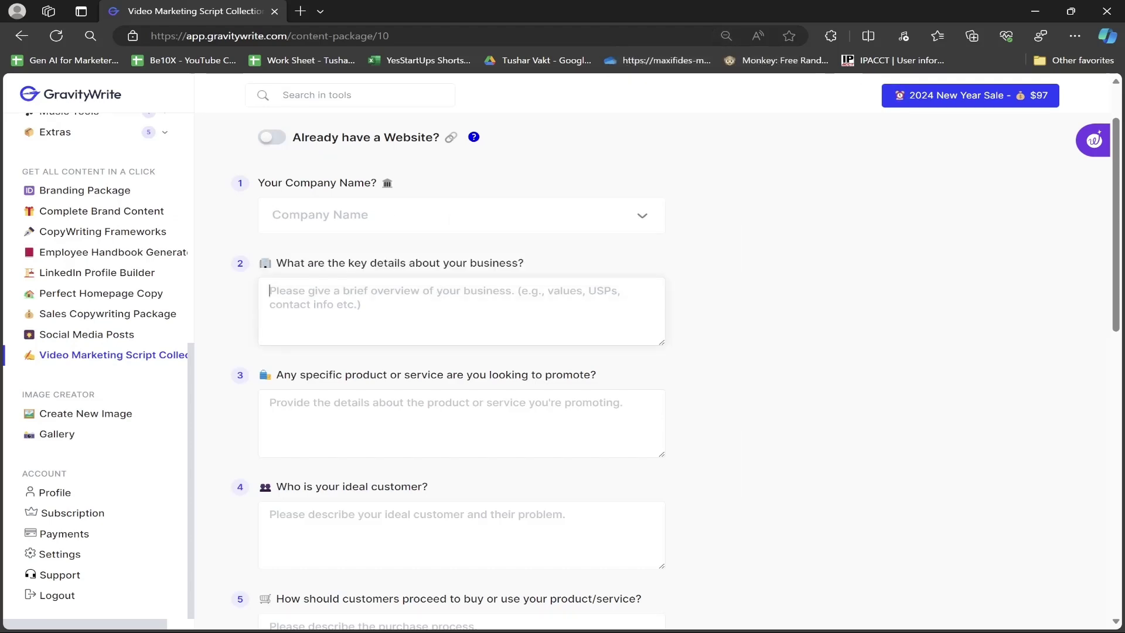
pyautogui.click(398, 228)
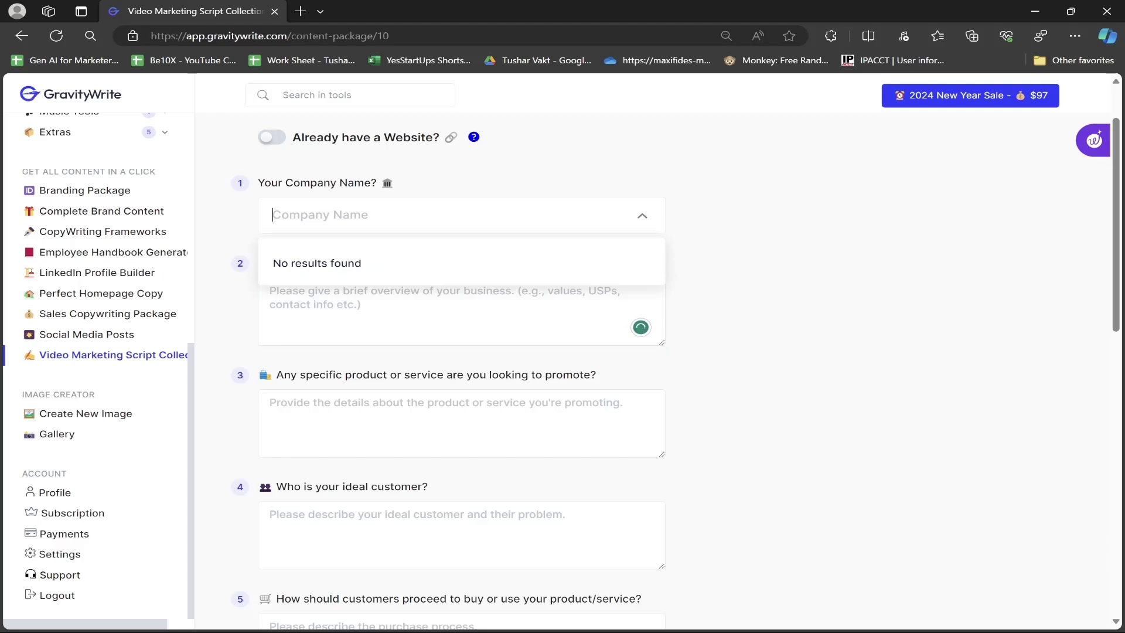
pyautogui.write('BE10X')
pyautogui.click(372, 268)
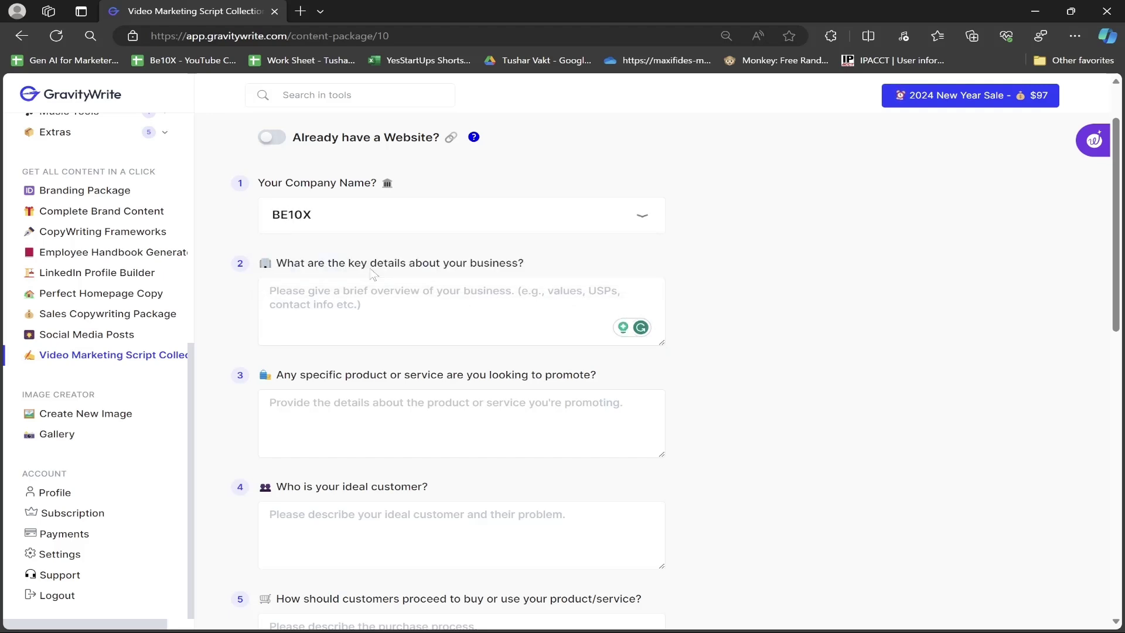
pyautogui.click(363, 284)
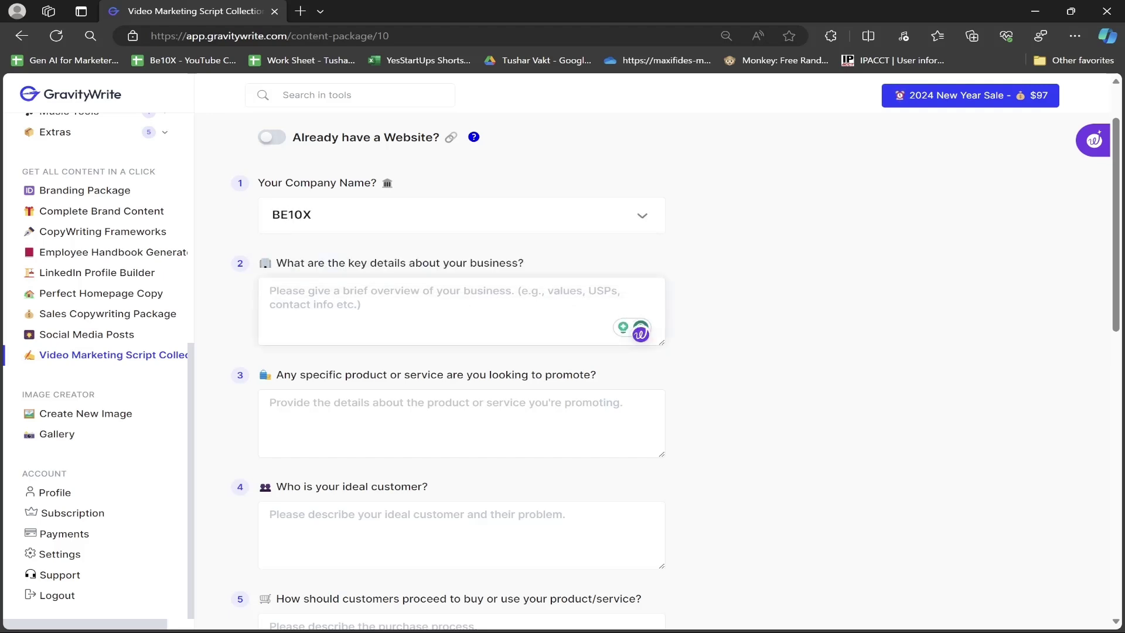
pyautogui.click(370, 394)
# - Open the be10x.in About Us page and paste its description into the product question
pyautogui.click(300, 11)
pyautogui.write('be10x.in/')
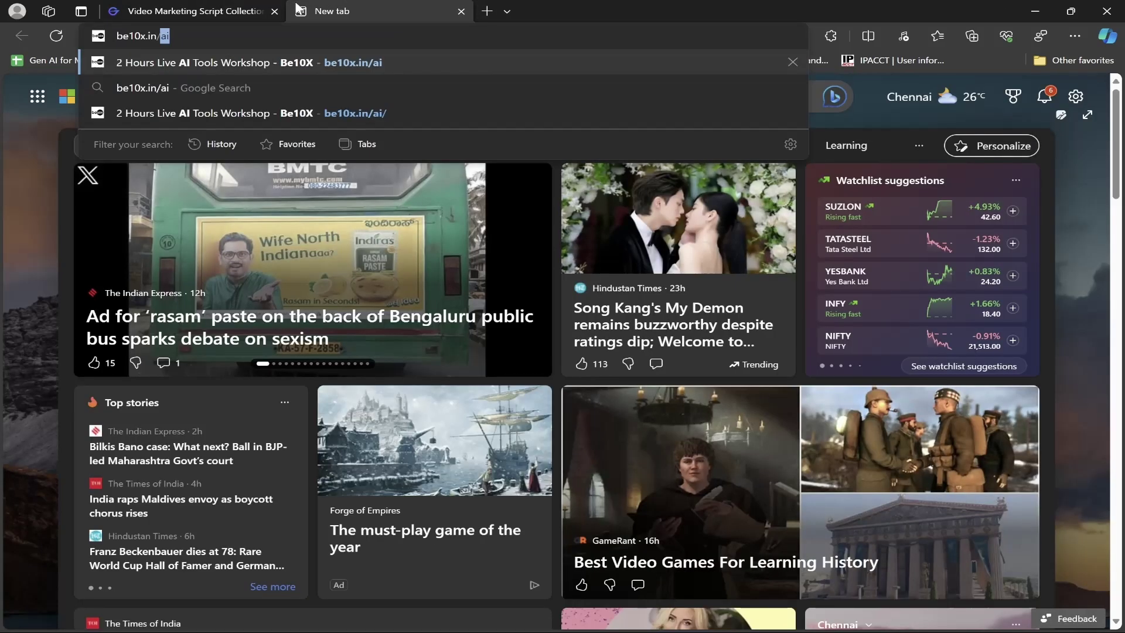
pyautogui.press('Return')
pyautogui.click(763, 114)
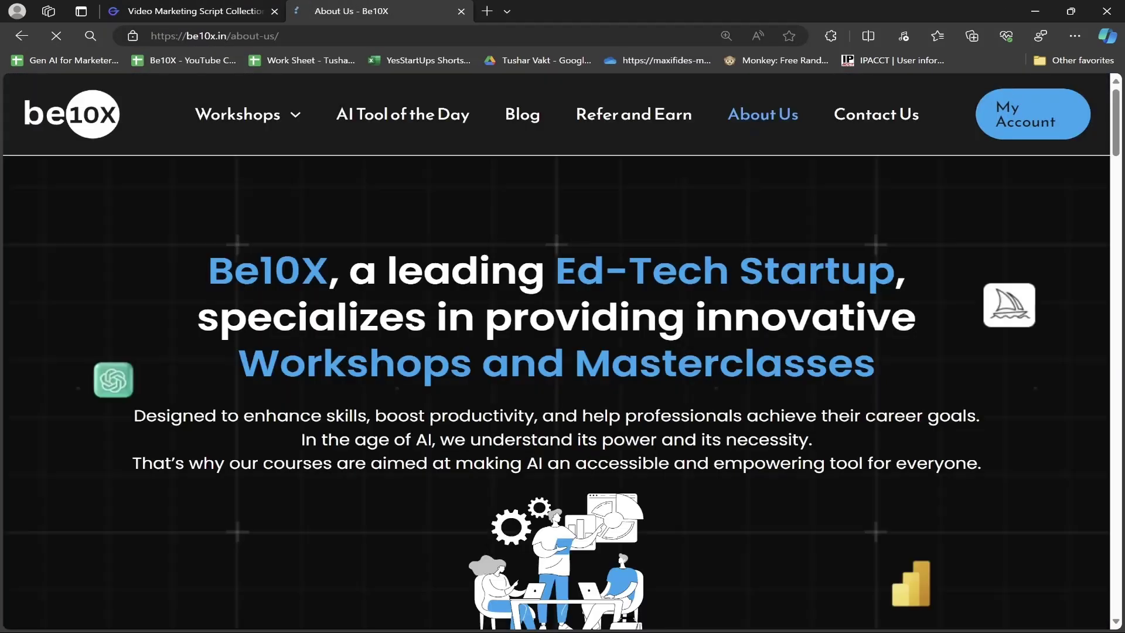
pyautogui.moveTo(133, 416); pyautogui.dragTo(982, 462)
pyautogui.hotkey('ctrl', 'c')
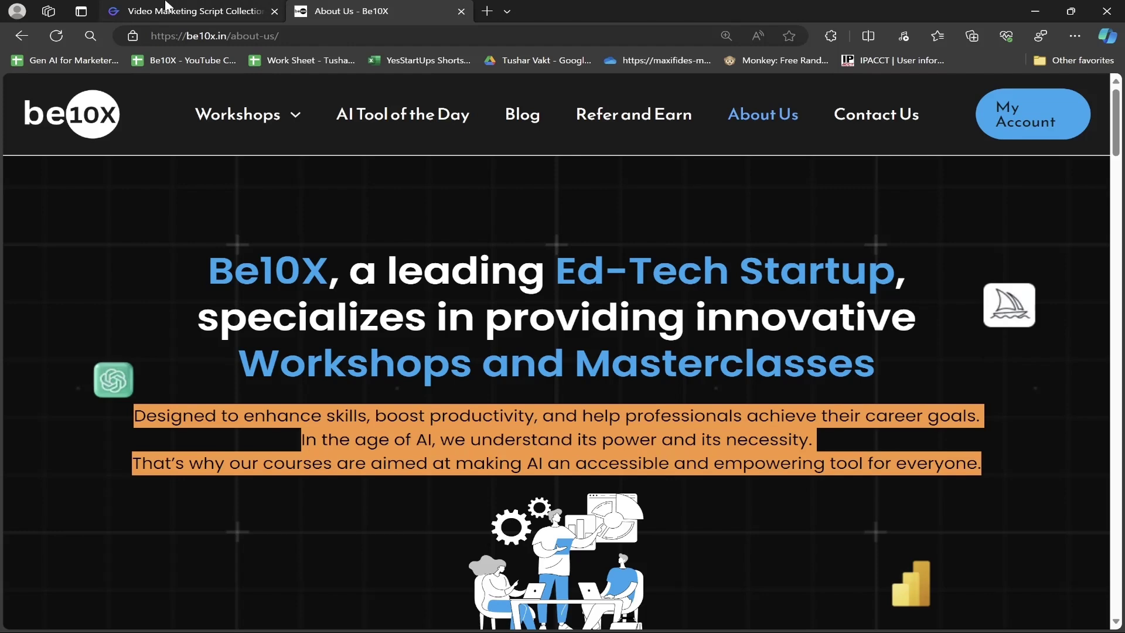
pyautogui.click(170, 11)
pyautogui.hotkey('ctrl', 'v')
# - Copy the Be10X headline into the business details question
pyautogui.hotkey('shift', 'Tab')
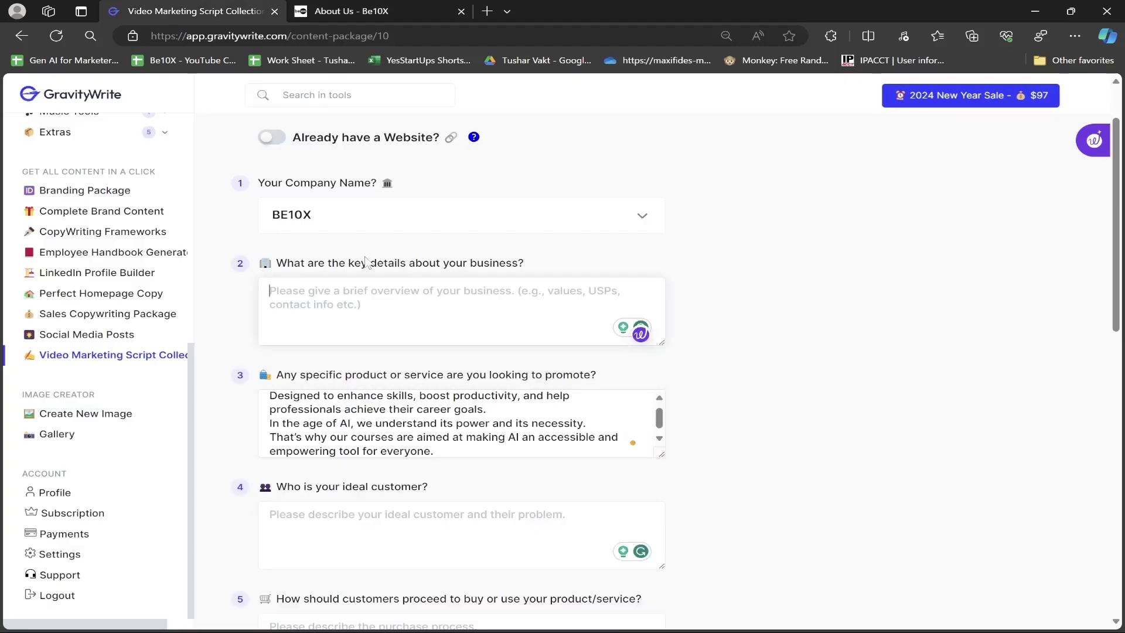
pyautogui.hotkey('ctrl', 'Tab')
pyautogui.moveTo(209, 271)
pyautogui.mouseDown()
pyautogui.moveTo(328, 276)
pyautogui.moveTo(876, 364)
pyautogui.mouseUp()
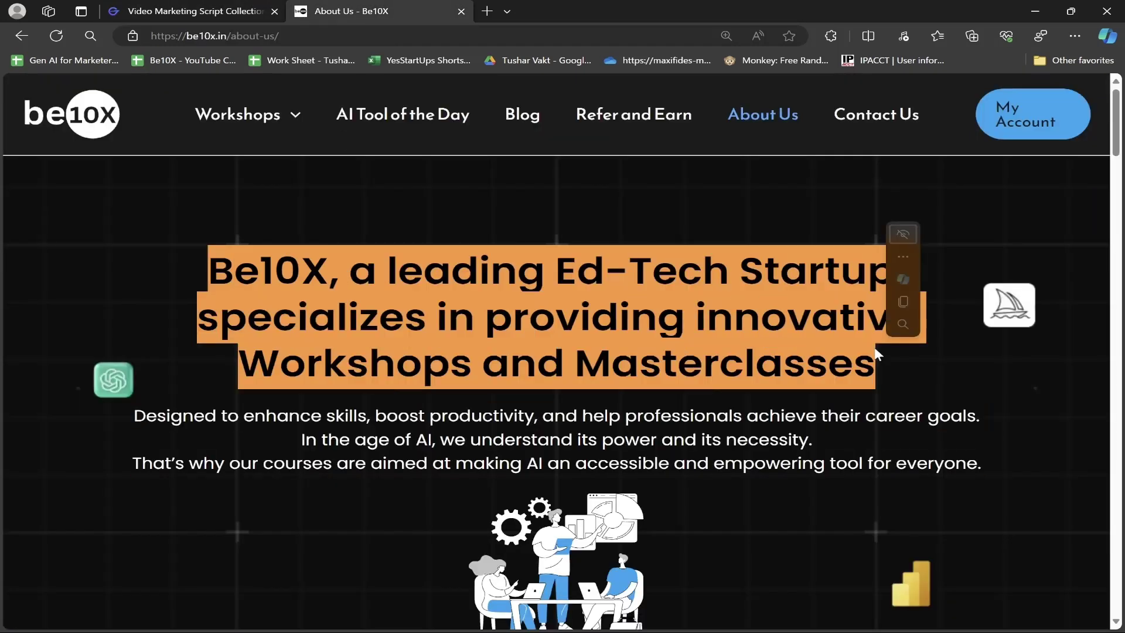
pyautogui.hotkey('ctrl', 'c')
pyautogui.hotkey('ctrl', 'Tab')
pyautogui.hotkey('ctrl', 'v')
pyautogui.press('Tab')
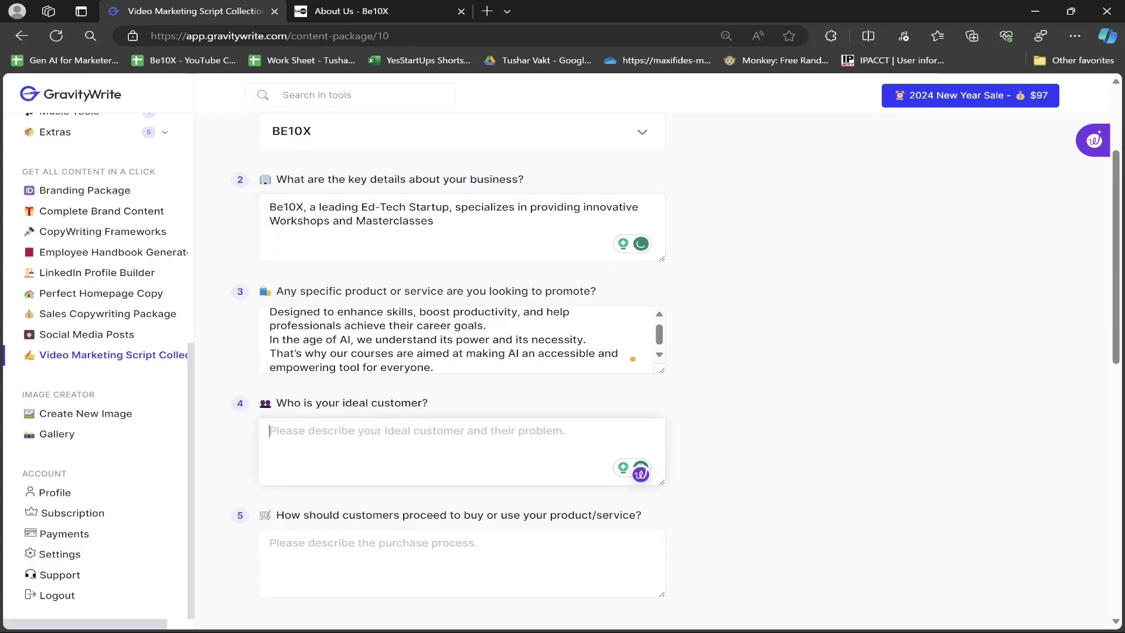
# - Paste the About Us Passion text into the ideal customer question
pyautogui.hotkey('ctrl', 'Tab')
pyautogui.scroll(5, 295, 333)
pyautogui.scroll(5, 294, 333)
pyautogui.scroll(5, 294, 332)
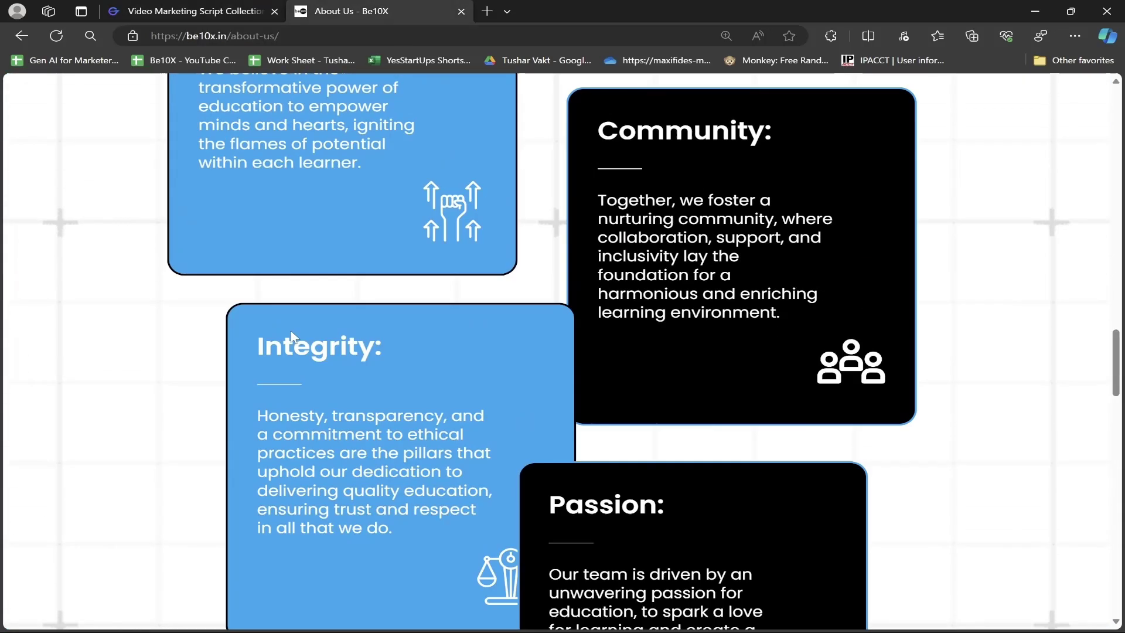
pyautogui.scroll(-3, 561, 205)
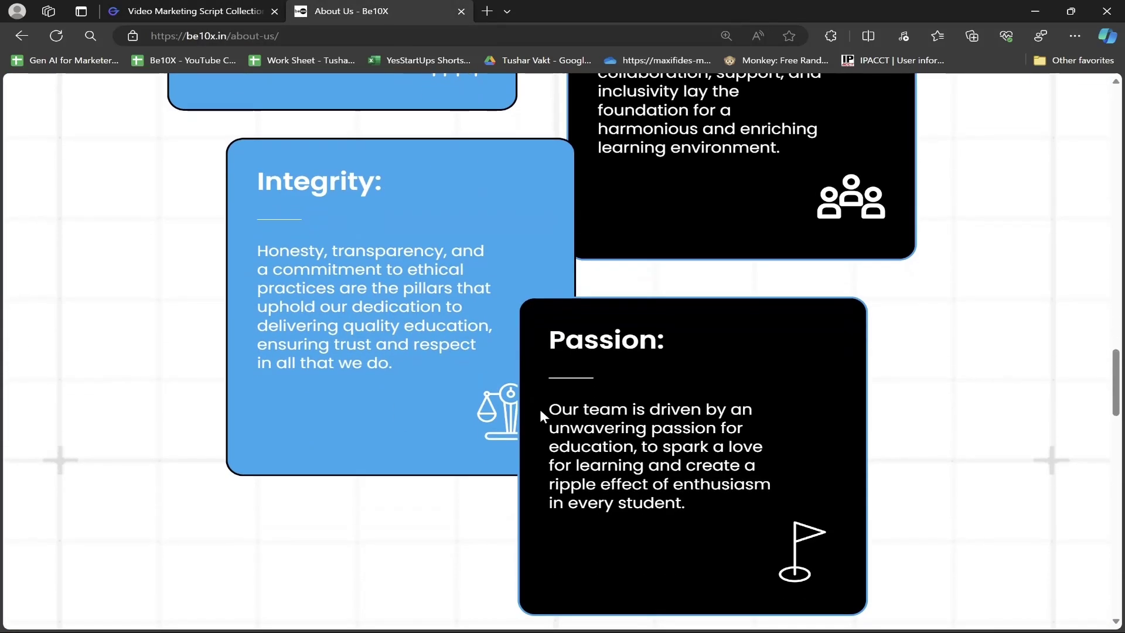
pyautogui.moveTo(540, 409); pyautogui.dragTo(711, 498)
pyautogui.click(101, 7)
pyautogui.hotkey('ctrl', 'v')
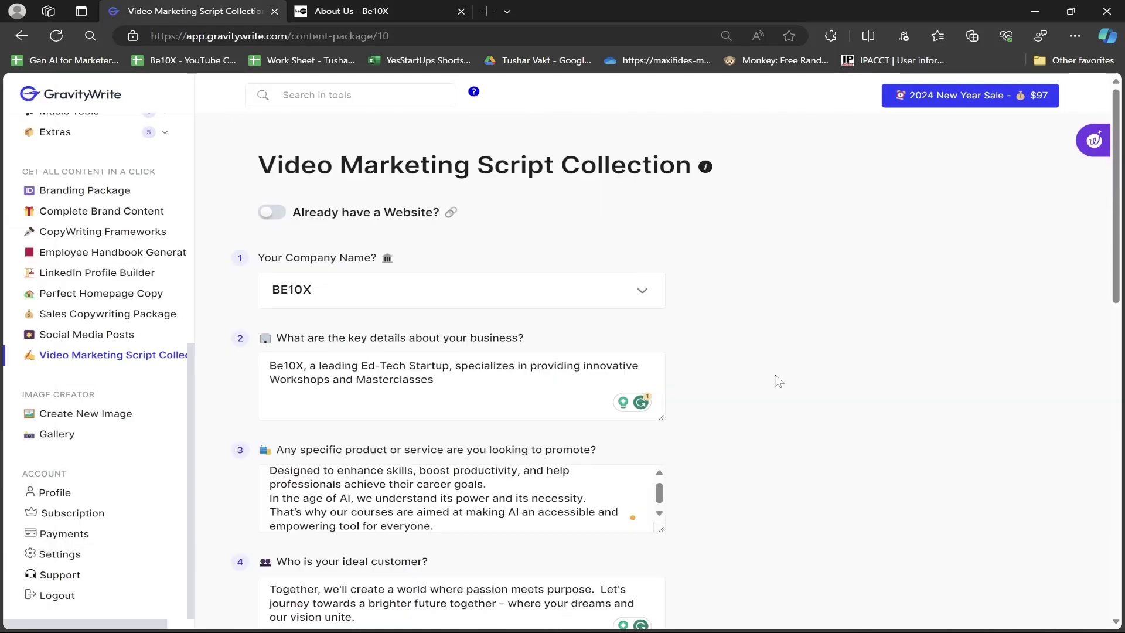
pyautogui.scroll(5, 779, 381)
pyautogui.click(273, 212)
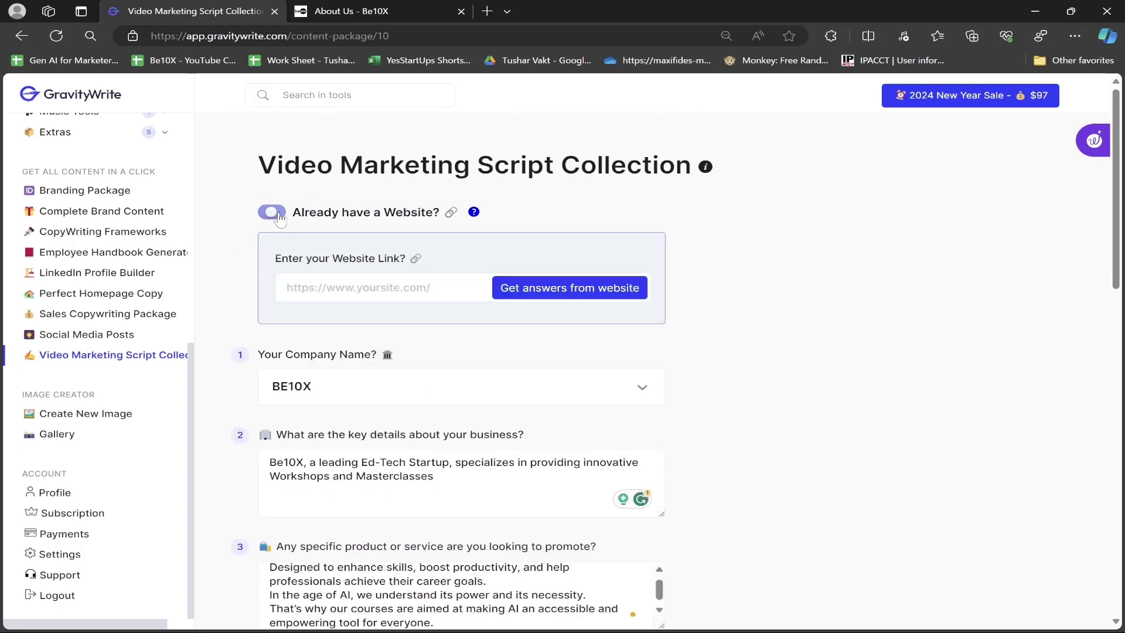
pyautogui.hotkey('ctrl', 'Tab')
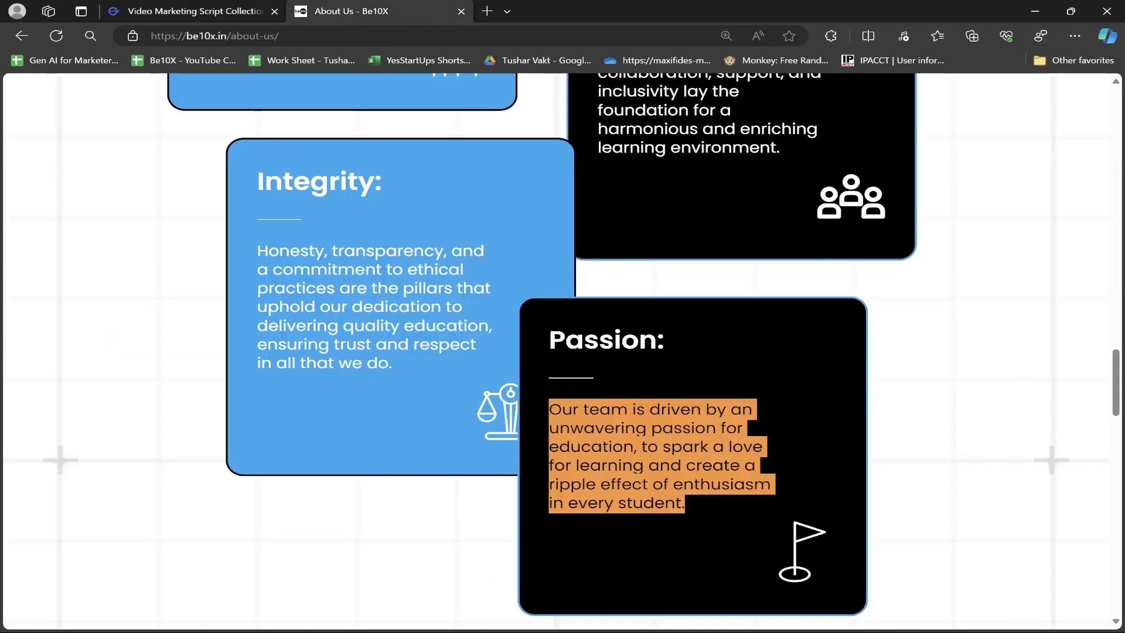
pyautogui.press('BackSpace')
pyautogui.press('Return')
pyautogui.hotkey('ctrl', 'l')
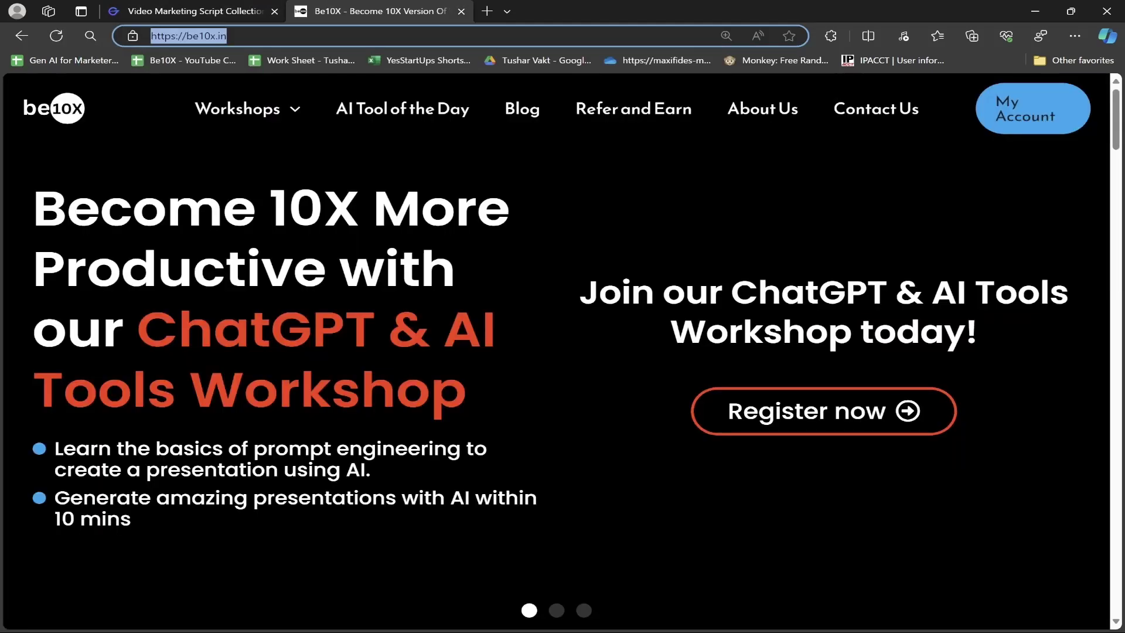
pyautogui.hotkey('ctrl', 'c')
pyautogui.hotkey('ctrl', 'Tab')
pyautogui.hotkey('ctrl', 'v')
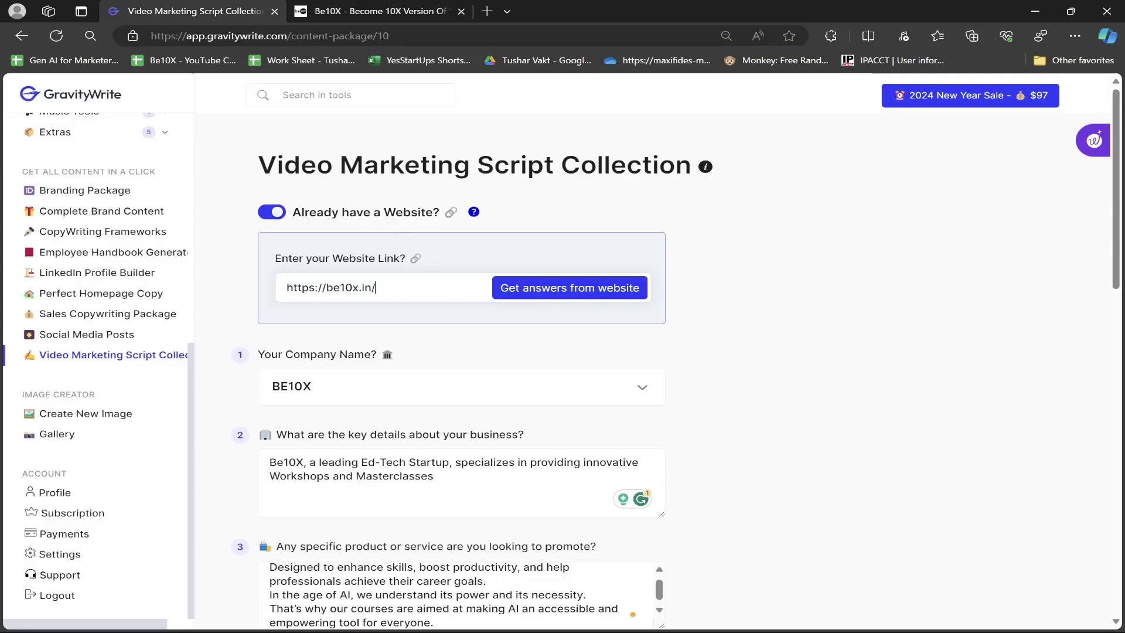
pyautogui.click(606, 302)
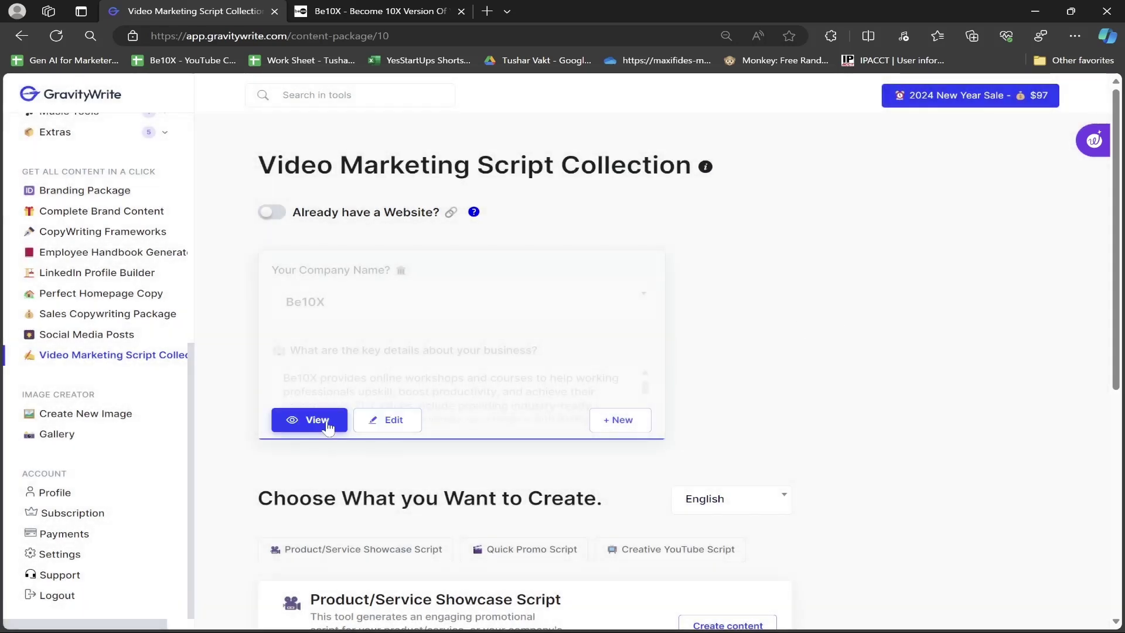
# - Expand the fetched Be10X answers and scroll through them
pyautogui.click(326, 421)
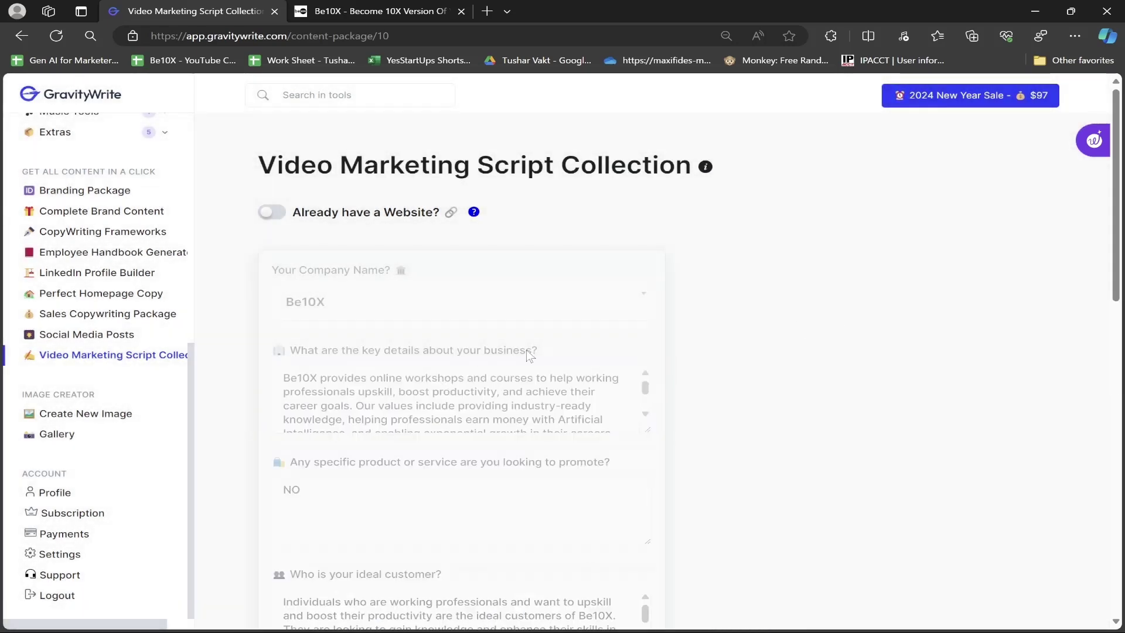
pyautogui.scroll(-1, 358, 376)
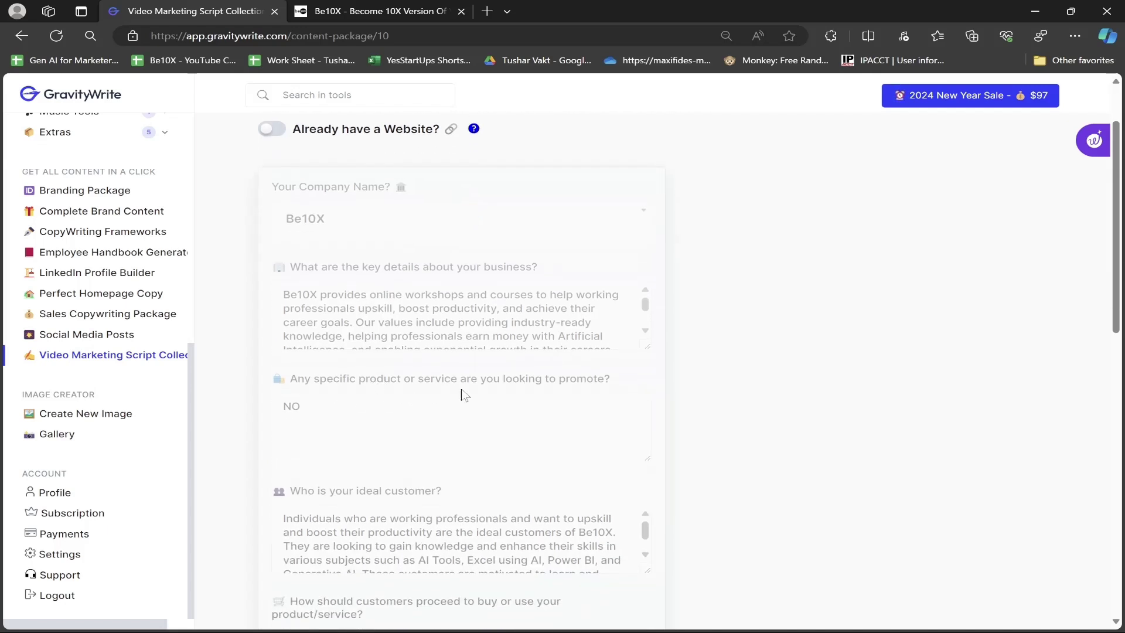
pyautogui.scroll(-3, 507, 384)
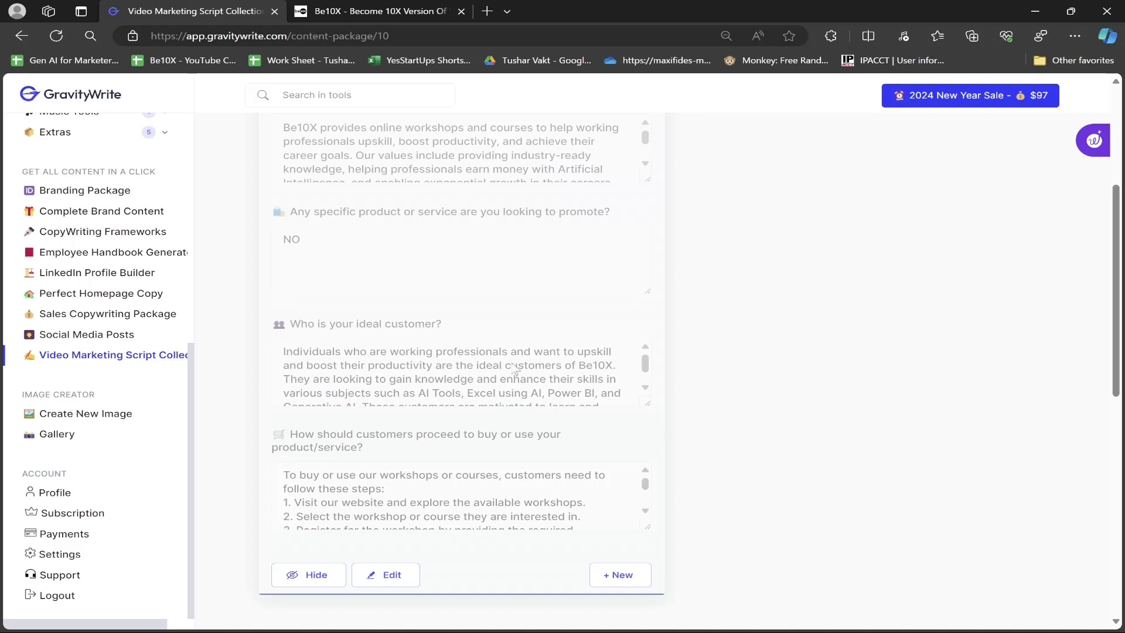
pyautogui.scroll(-2, 550, 379)
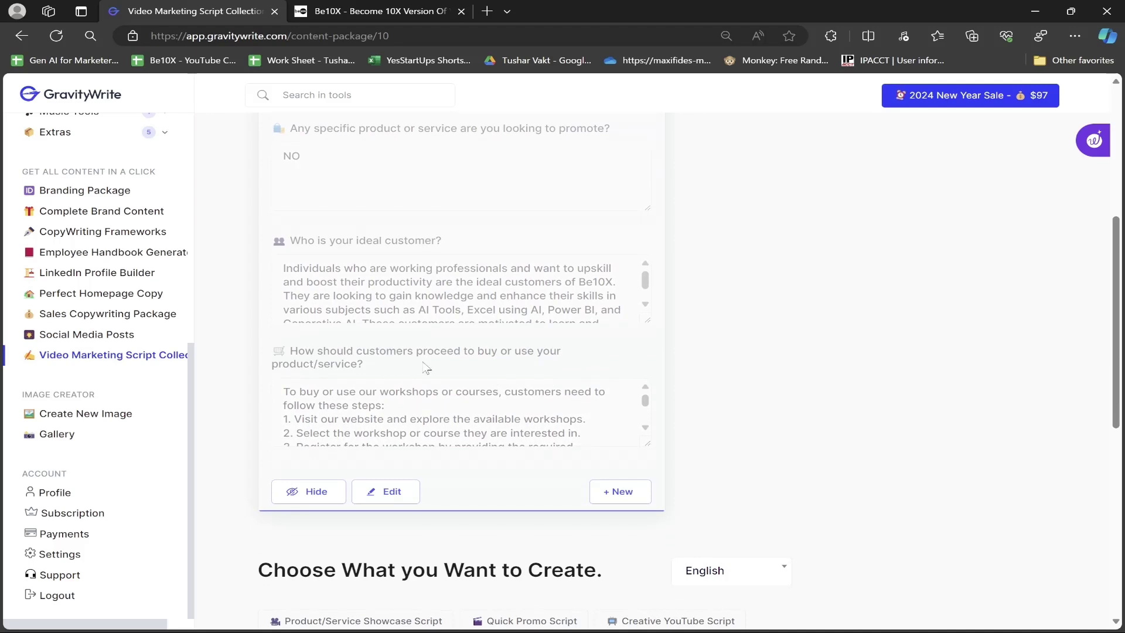
pyautogui.scroll(-2, 485, 368)
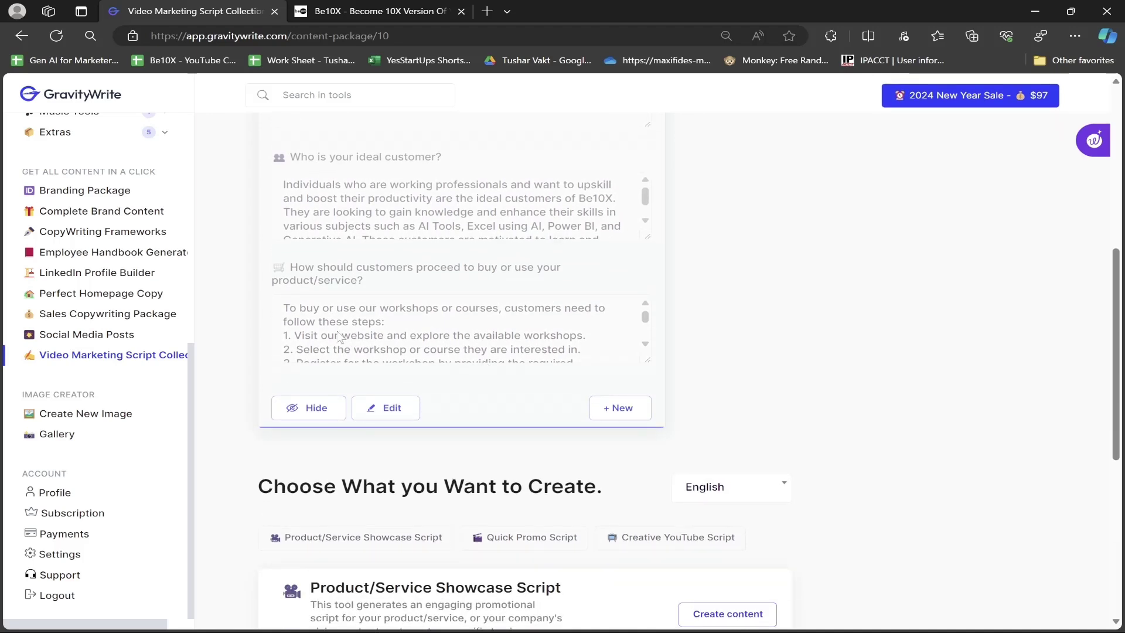
pyautogui.scroll(-2, 392, 328)
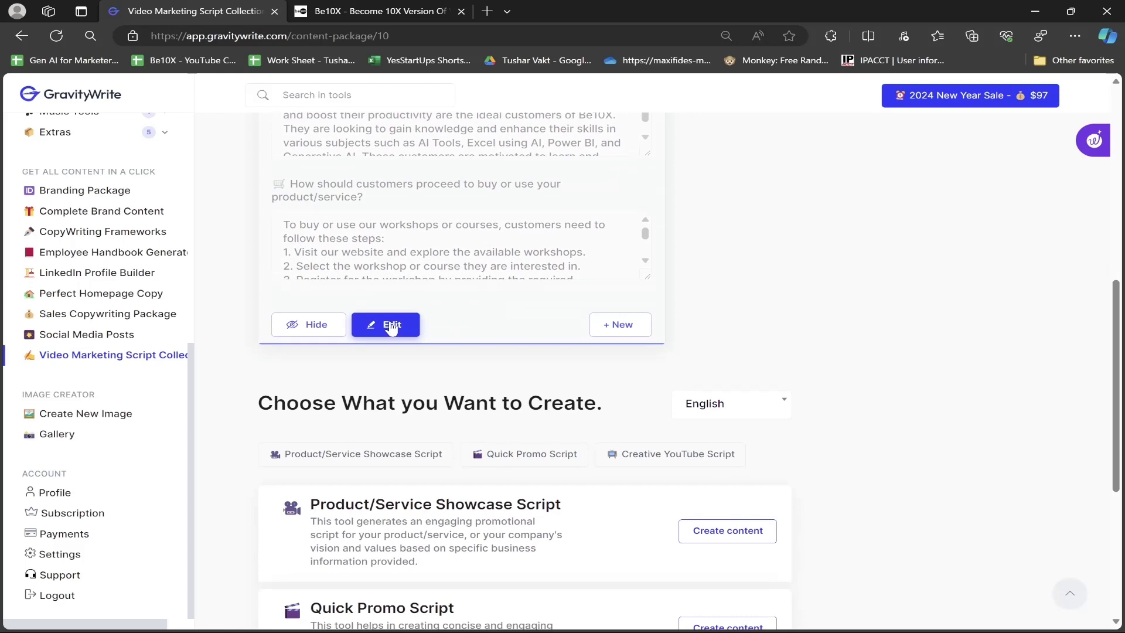
# - Start and cancel an edit of the answers, then move to the three script types
pyautogui.click(391, 326)
pyautogui.click(393, 415)
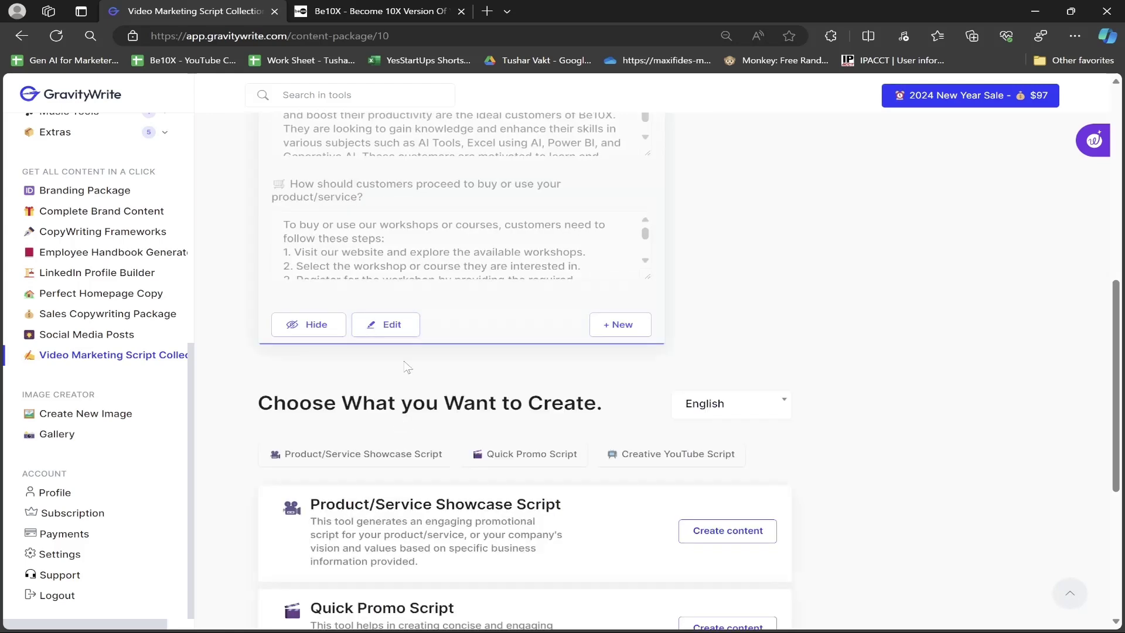
pyautogui.scroll(-5, 351, 364)
pyautogui.scroll(2, 957, 355)
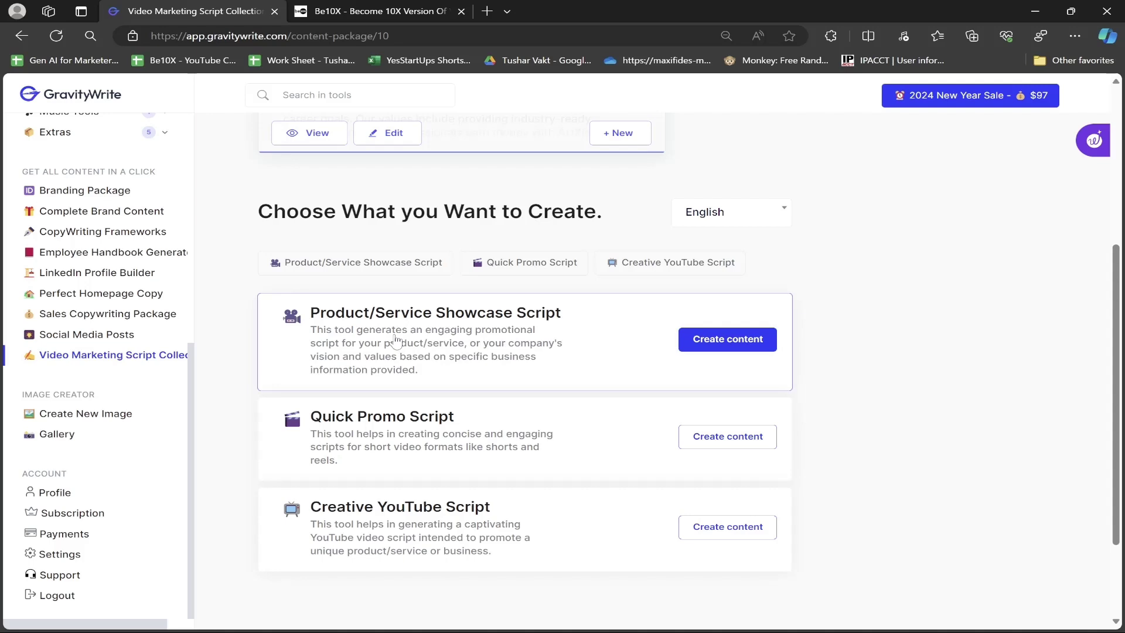
# - Create the Be10X Product/Service Showcase Script and look over its scenes and voiceover
pyautogui.click(721, 344)
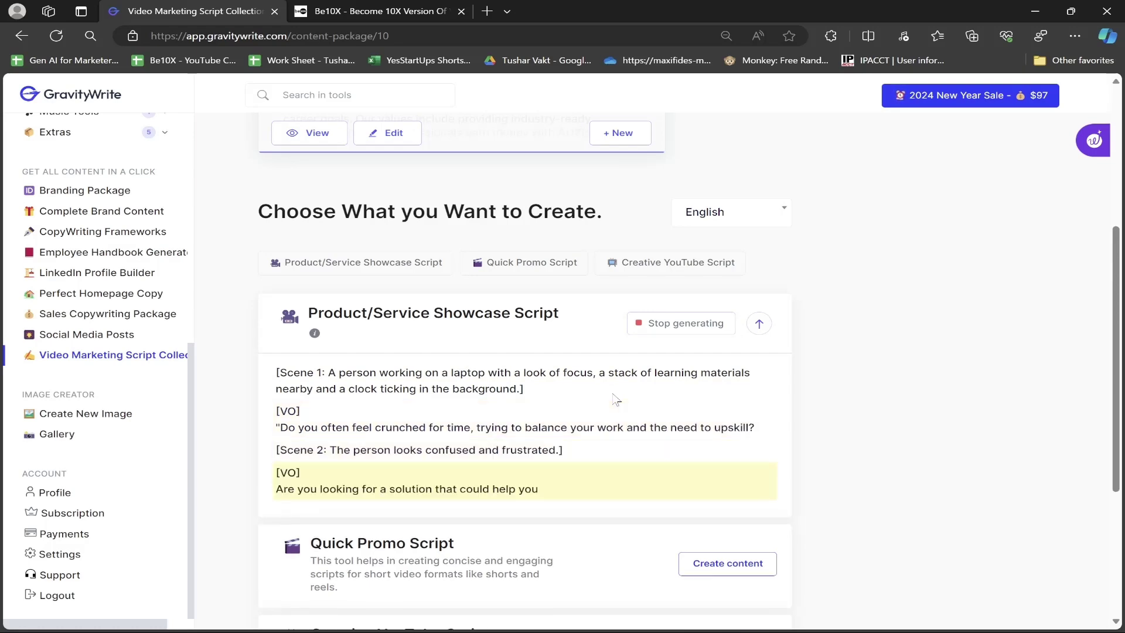
pyautogui.scroll(-2, 615, 399)
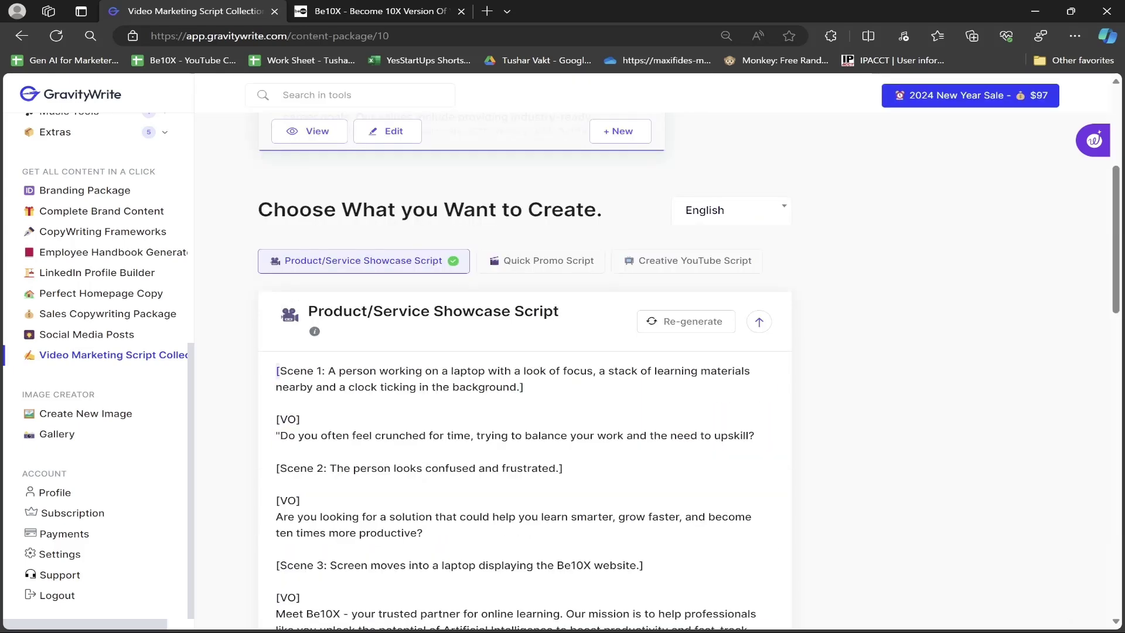
pyautogui.hotkey('shift', 'Down')
pyautogui.hotkey('shift', 'Down')
pyautogui.hotkey('shift', 'Down')
pyautogui.hotkey('shift', 'Down')
pyautogui.hotkey('shift', 'Down')
pyautogui.hotkey('shift', 'Down')
pyautogui.hotkey('shift', 'Down')
pyautogui.hotkey('shift', 'Down')
pyautogui.hotkey('shift', 'Down')
pyautogui.hotkey('shift', 'Down')
pyautogui.hotkey('shift', 'Down')
pyautogui.hotkey('shift', 'Down')
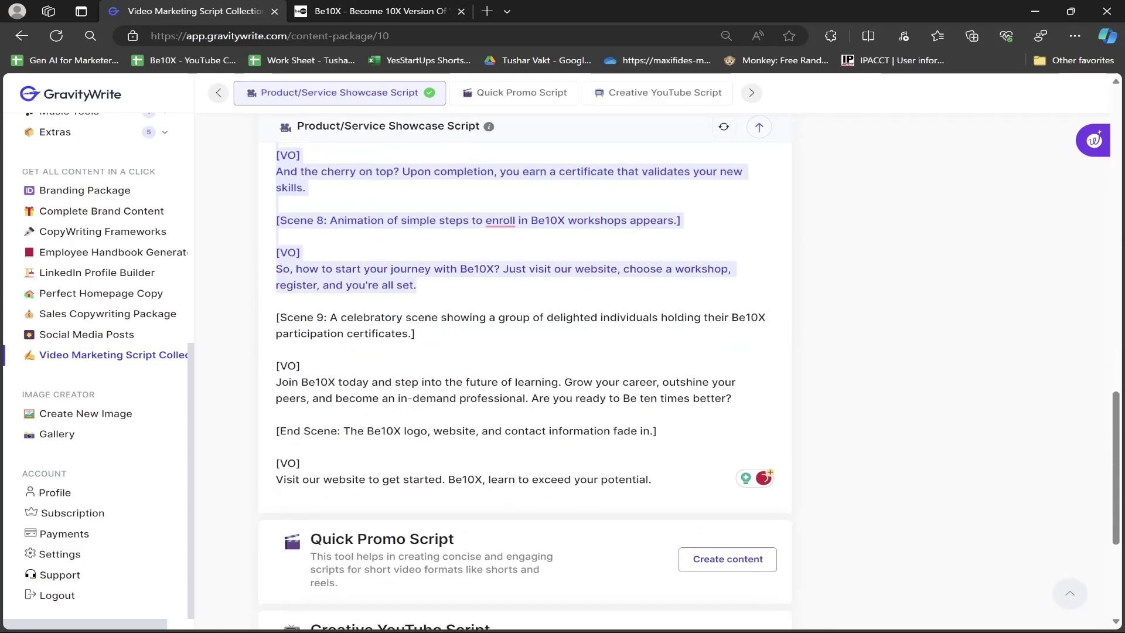
pyautogui.hotkey('shift', 'Down')
pyautogui.hotkey('shift', 'Down')
pyautogui.hotkey('shift', 'Down')
pyautogui.hotkey('shift', 'Down')
pyautogui.hotkey('shift', 'Down')
pyautogui.hotkey('shift', 'Down')
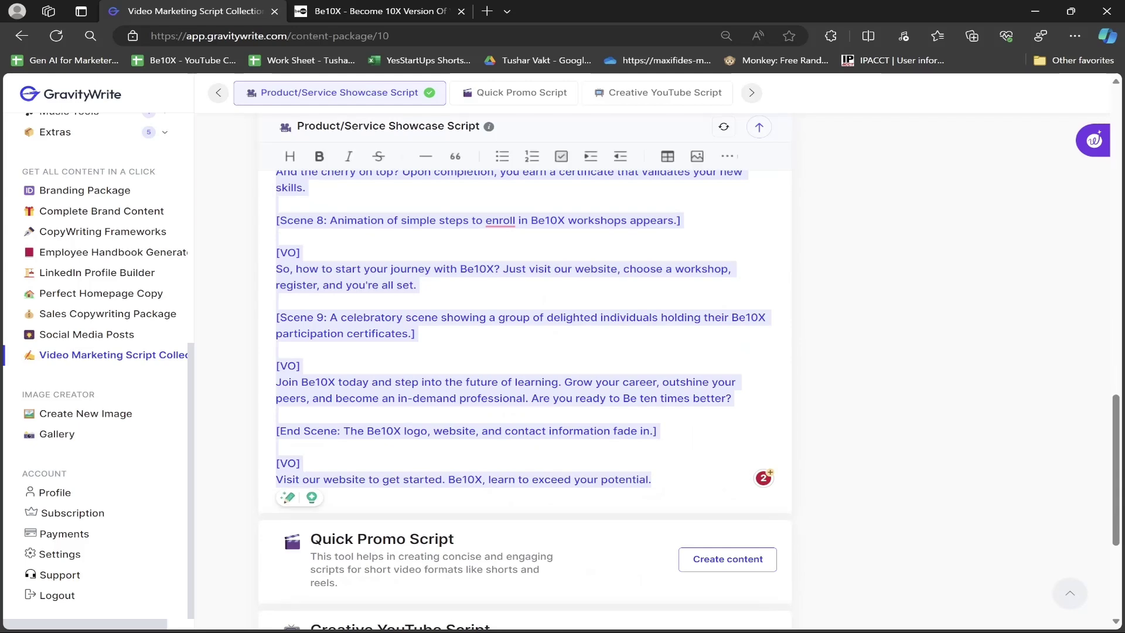
pyautogui.click(905, 302)
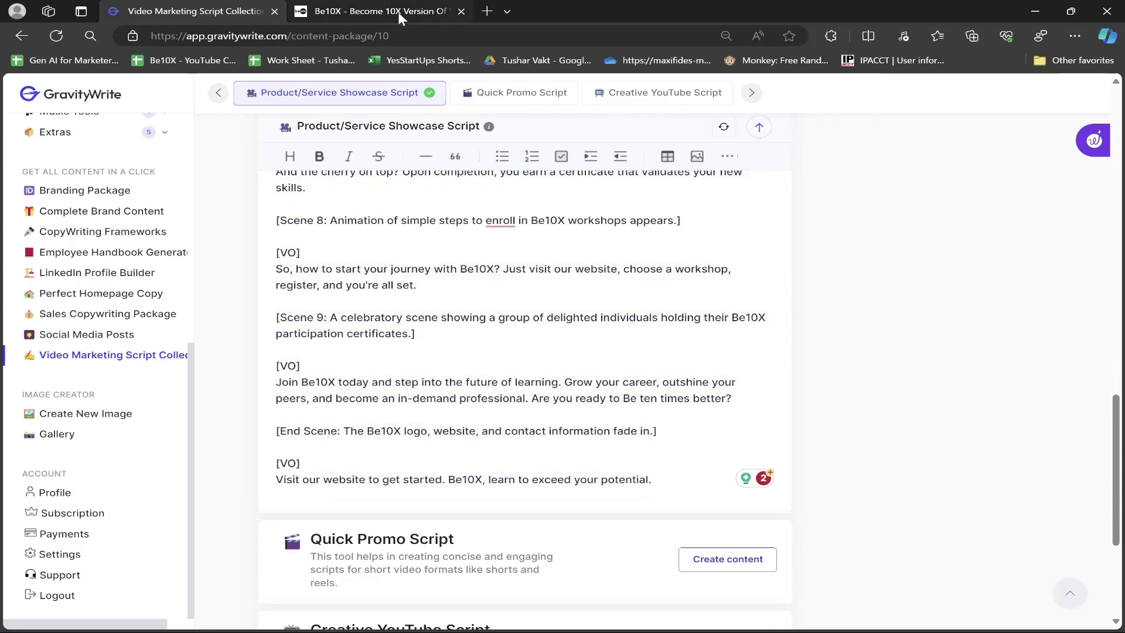
# - Search for 'kapwing ai' in a new tab and open Kapwing's AI video editor
pyautogui.click(485, 12)
pyautogui.write('kapw')
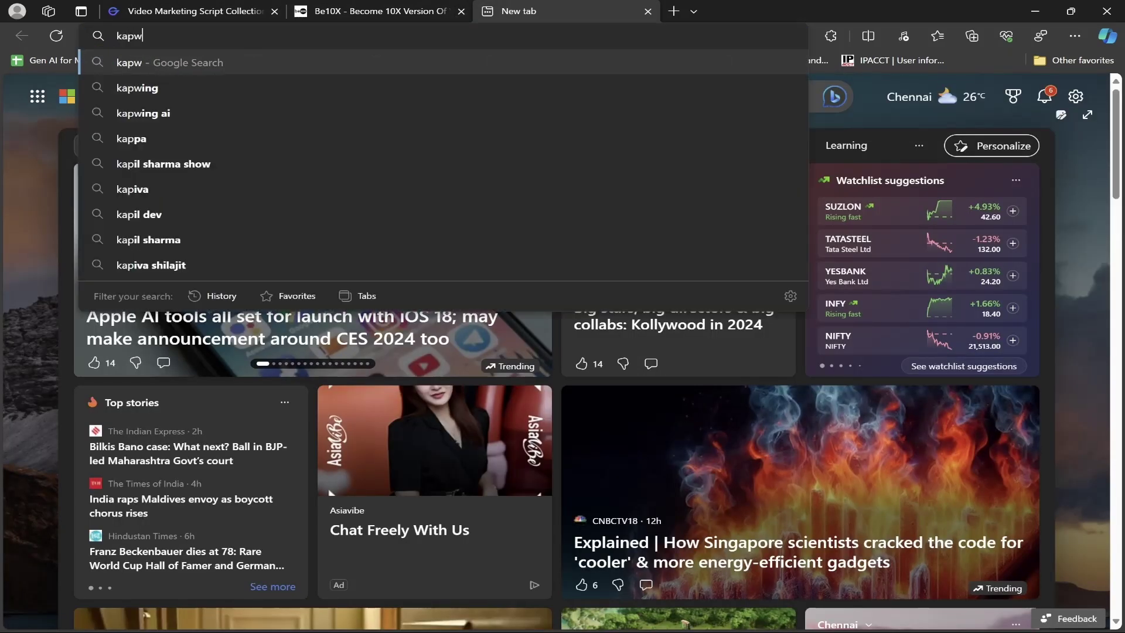
pyautogui.write('ing ai')
pyautogui.press('Return')
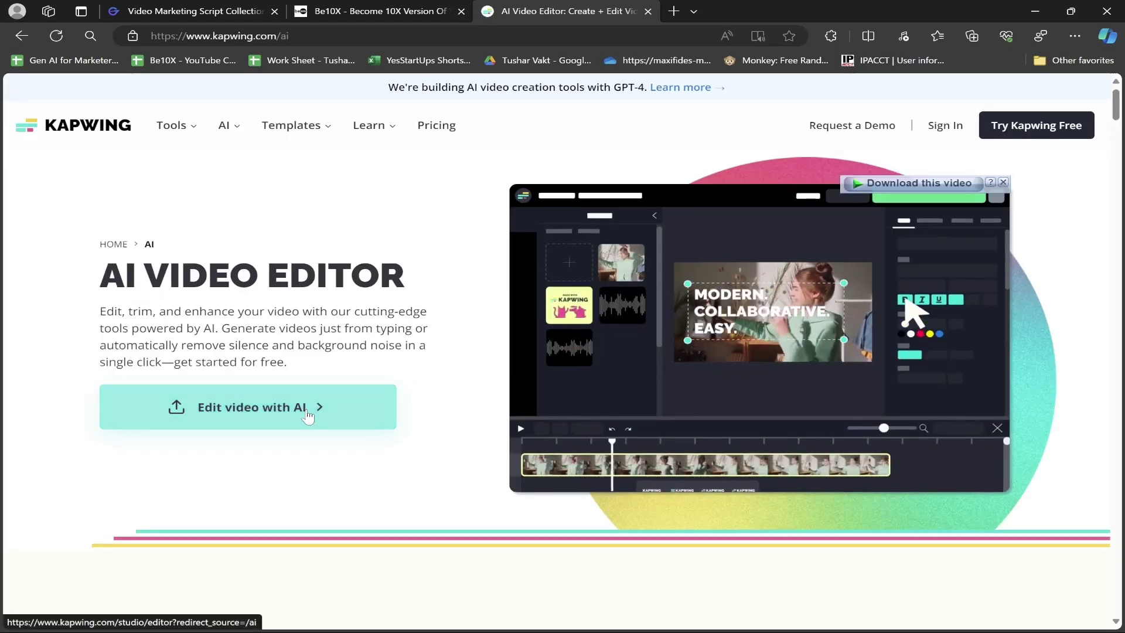
pyautogui.moveTo(290, 124)
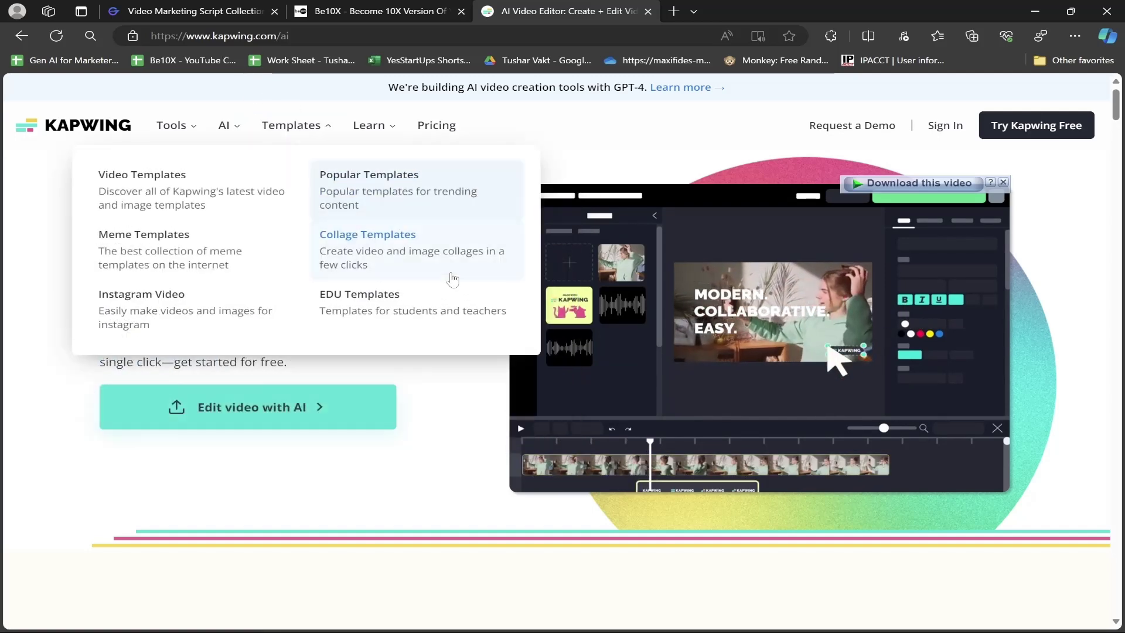
pyautogui.click(284, 419)
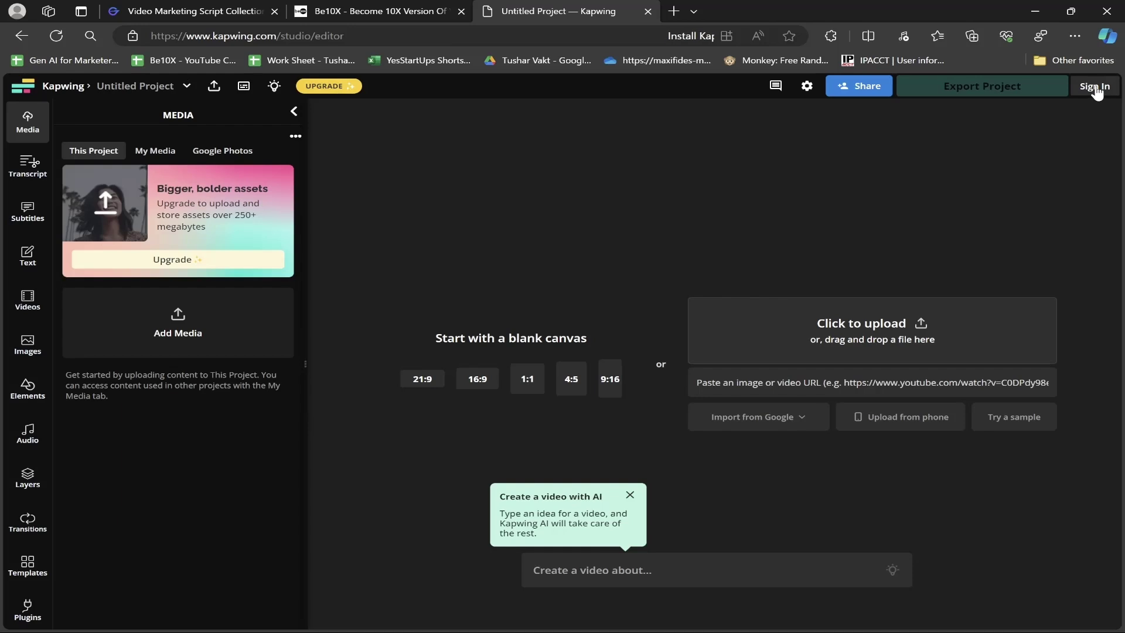
# - Sign in to Kapwing with a Google account
pyautogui.click(1096, 88)
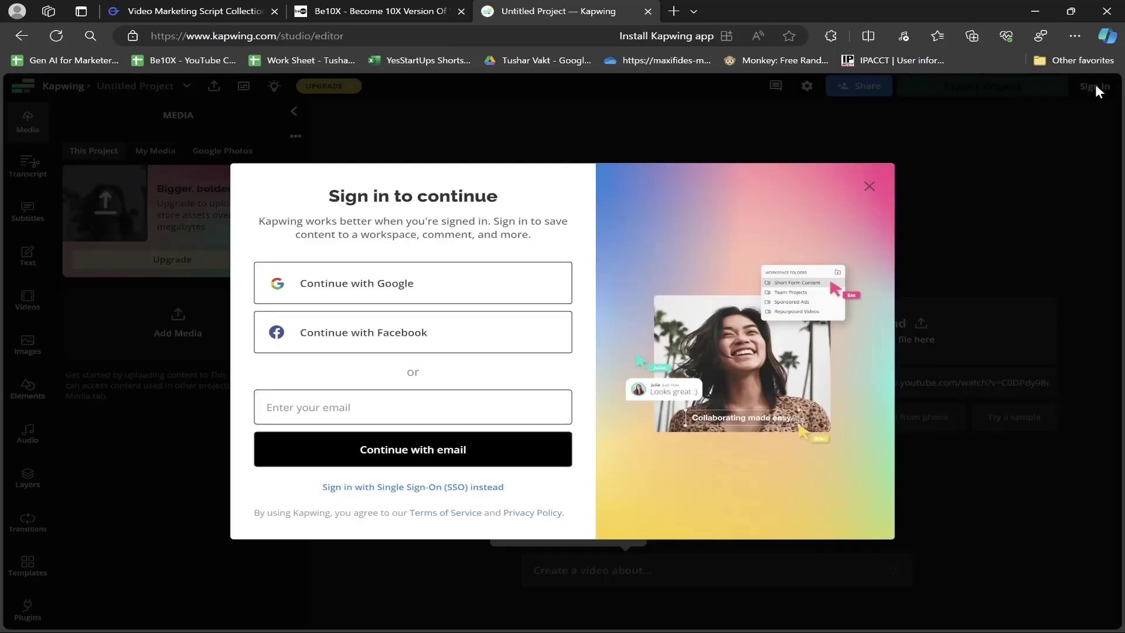
pyautogui.click(522, 296)
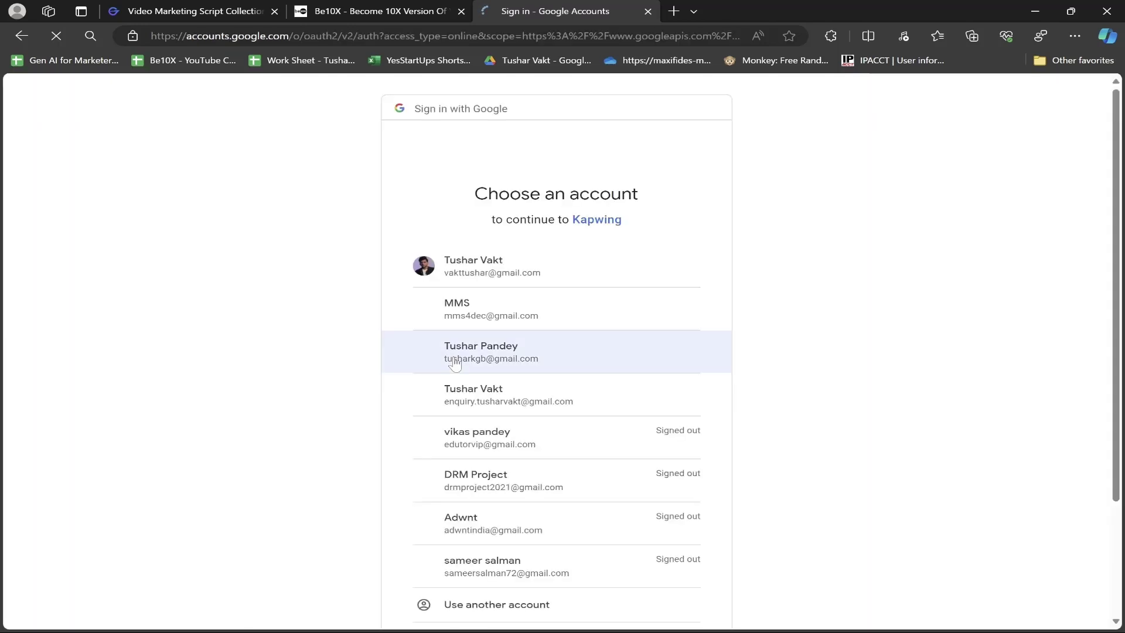
pyautogui.click(491, 393)
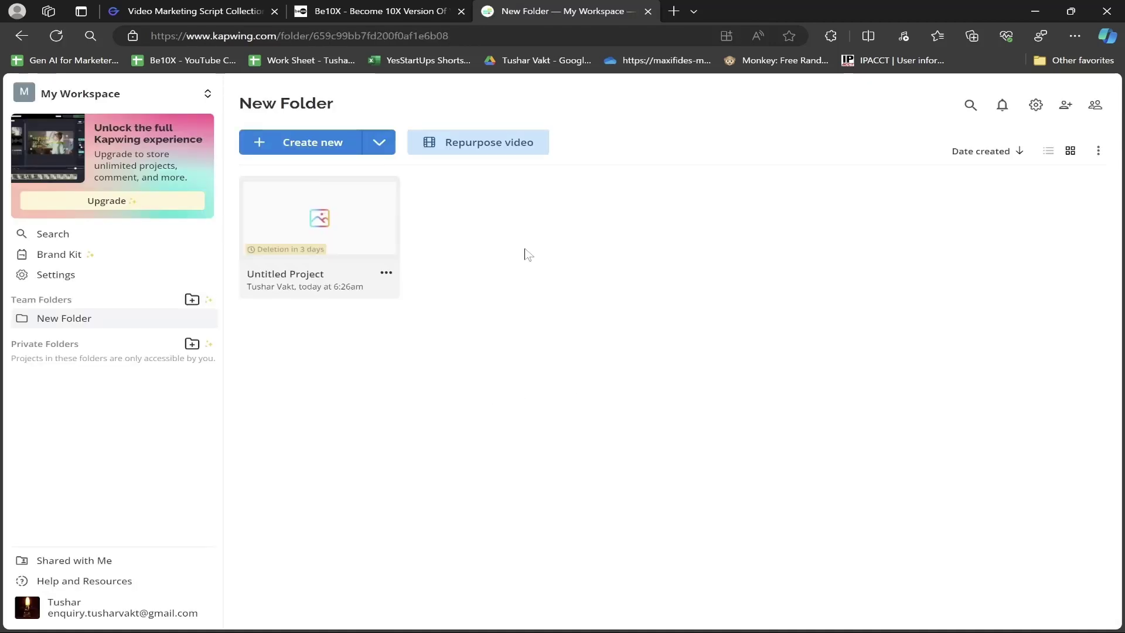
# - Open the Untitled Project, skip the tour, and show the Kapwing AI suggestions
pyautogui.click(307, 146)
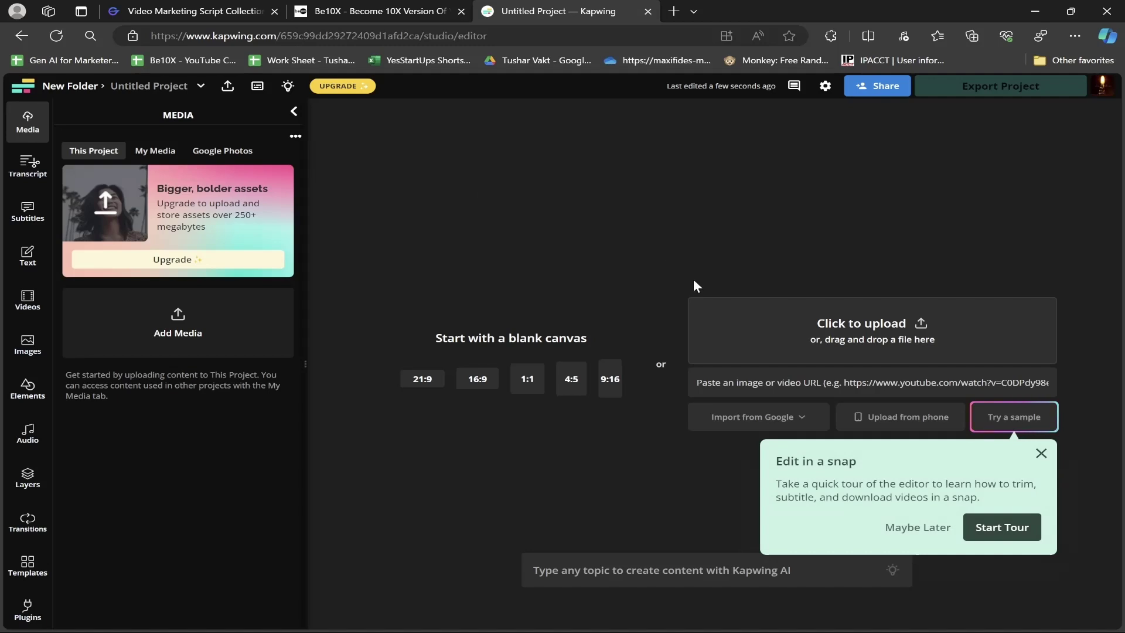
pyautogui.click(1041, 453)
pyautogui.click(704, 570)
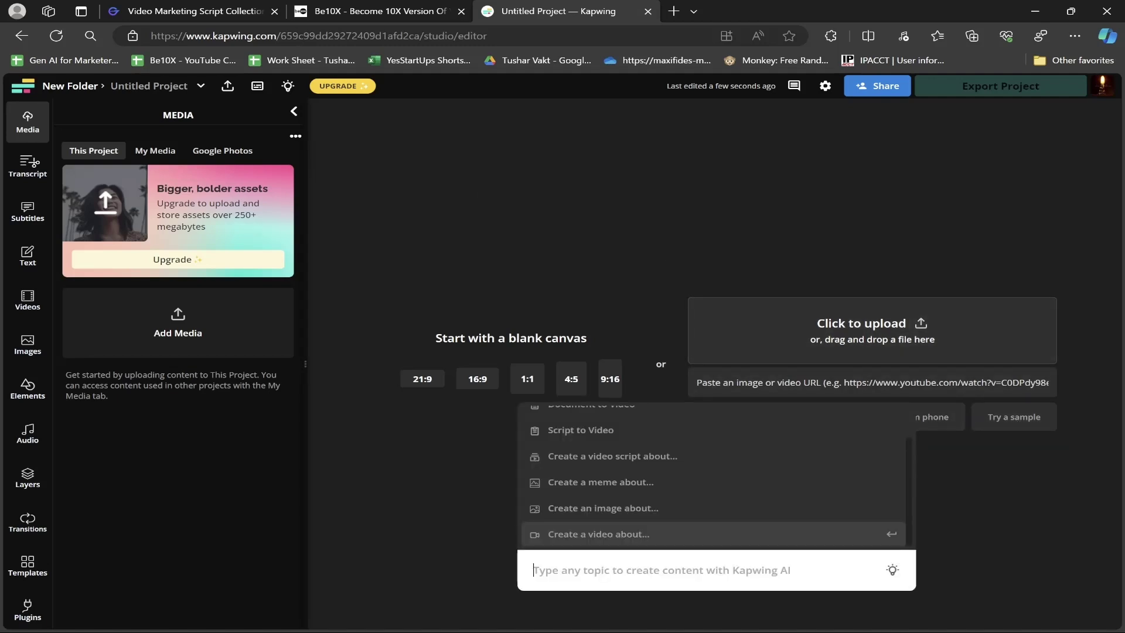
# - Paste the Be10X script into Script to Video with Highlighter subtitles and Jacob (Male) voice
pyautogui.click(581, 434)
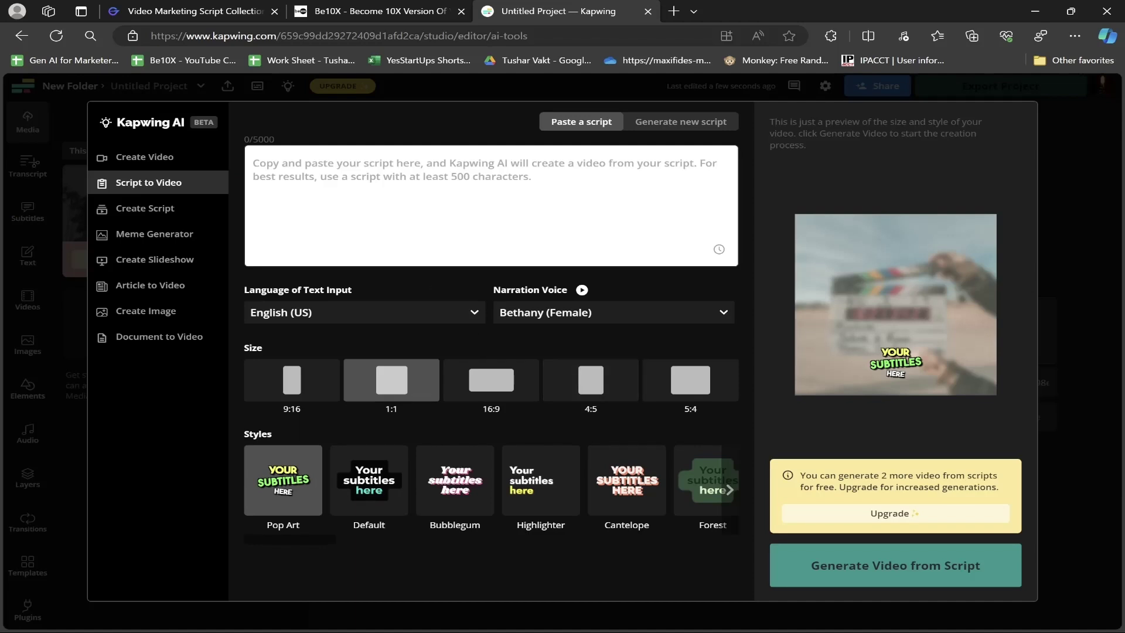
pyautogui.hotkey('ctrl', 'v')
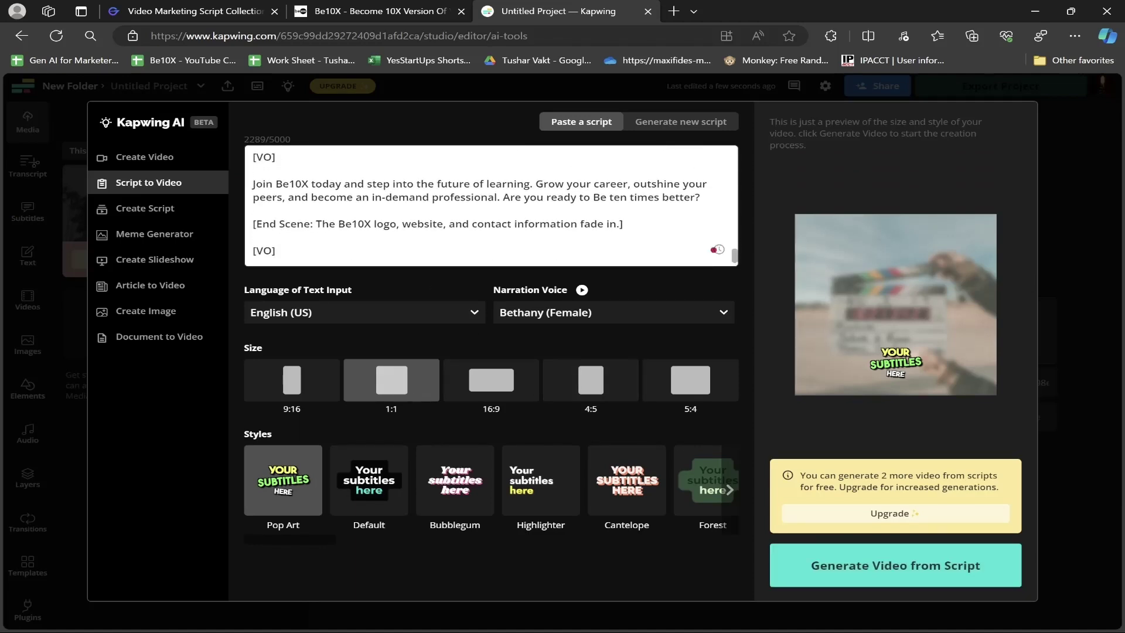
pyautogui.click(176, 10)
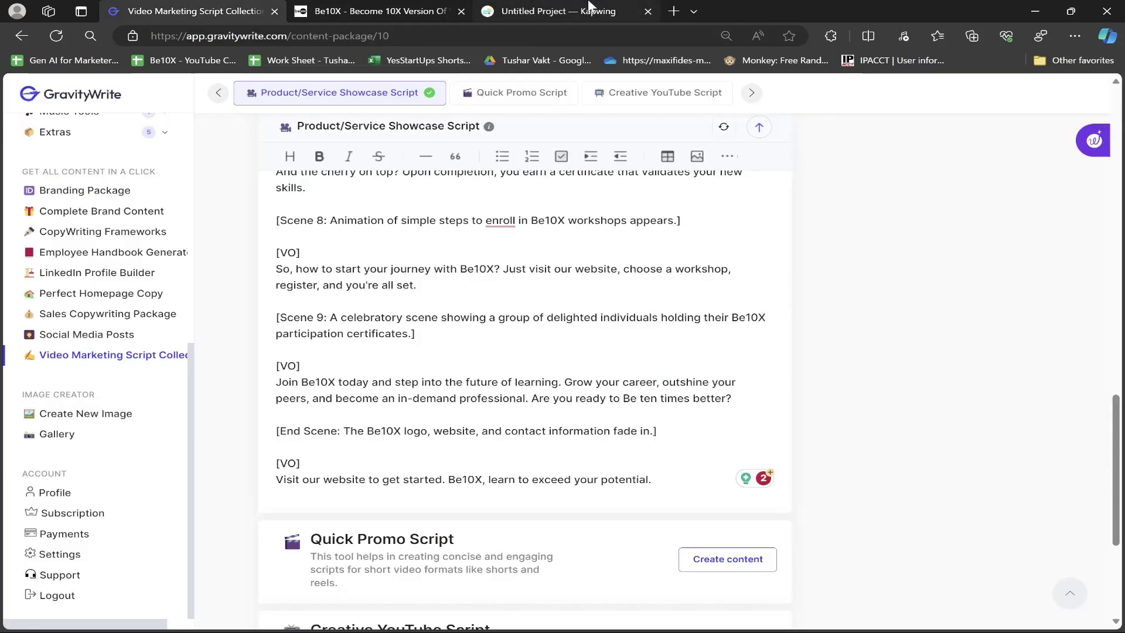
pyautogui.click(557, 10)
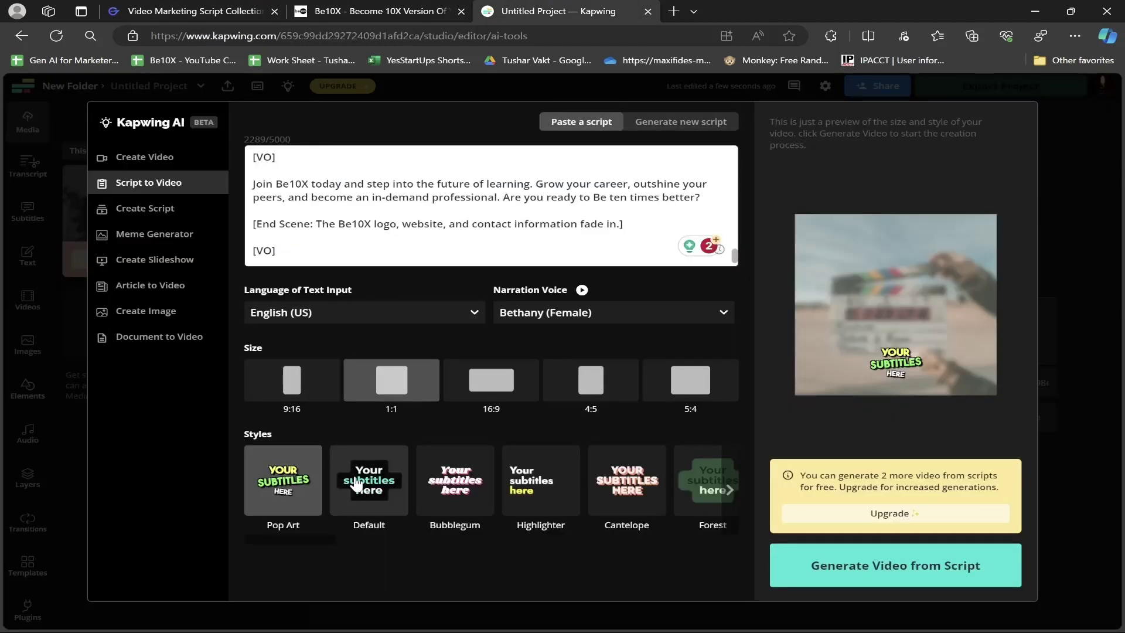
pyautogui.click(534, 491)
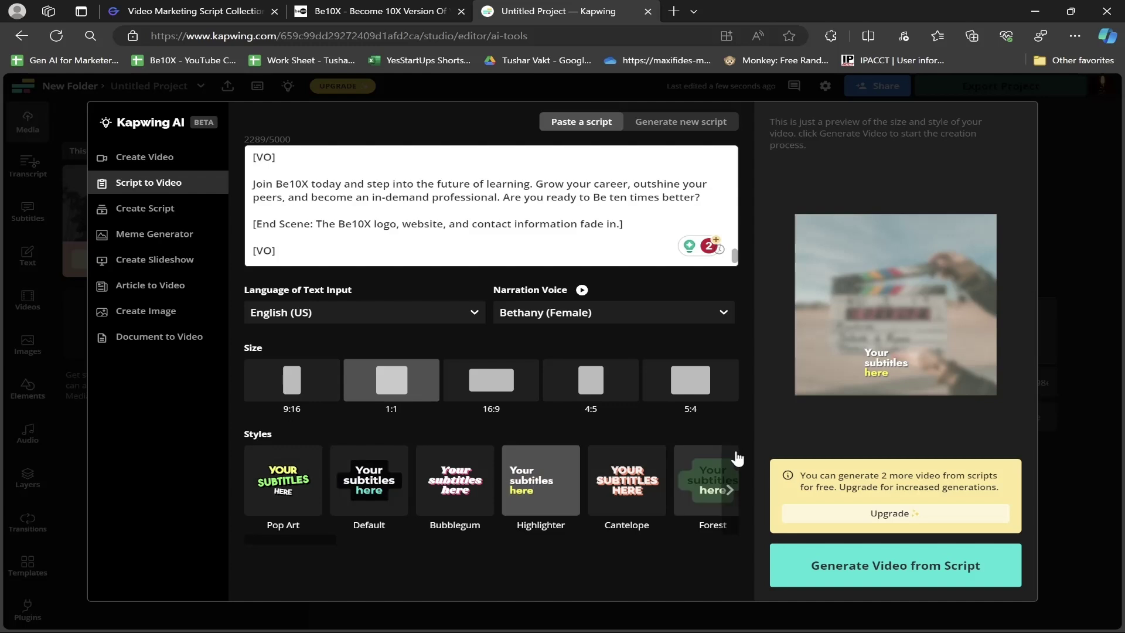
pyautogui.click(541, 316)
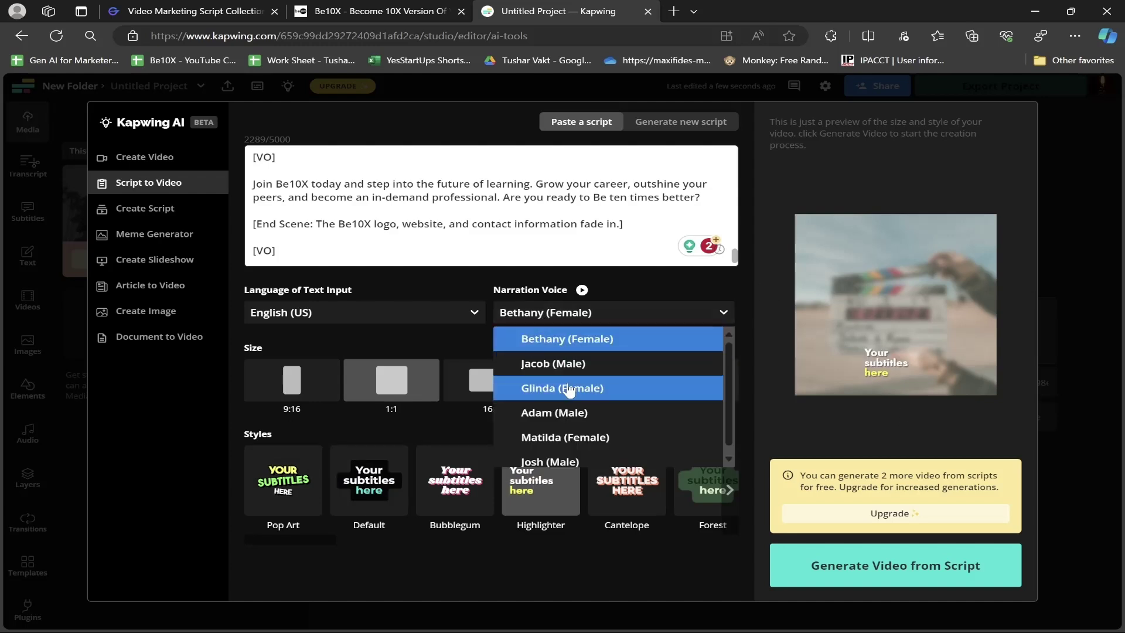
pyautogui.click(598, 368)
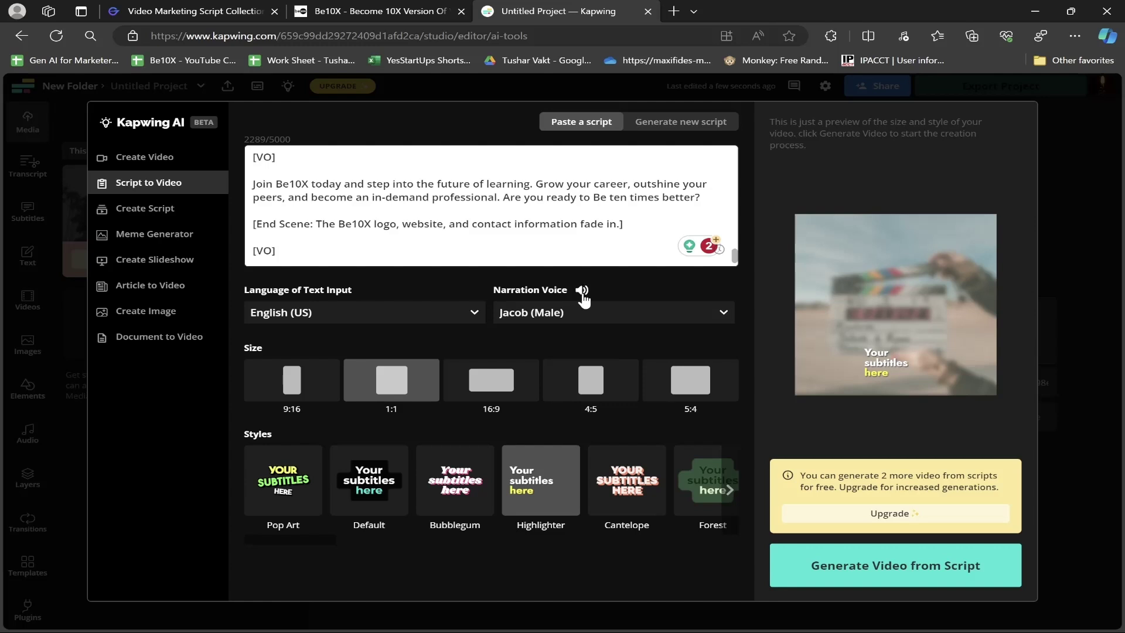
# - Set language to English (US), reselect Jacob (Male), choose 9:16 size, and browse subtitle styles
pyautogui.click(363, 312)
pyautogui.scroll(1, 359, 445)
pyautogui.click(321, 359)
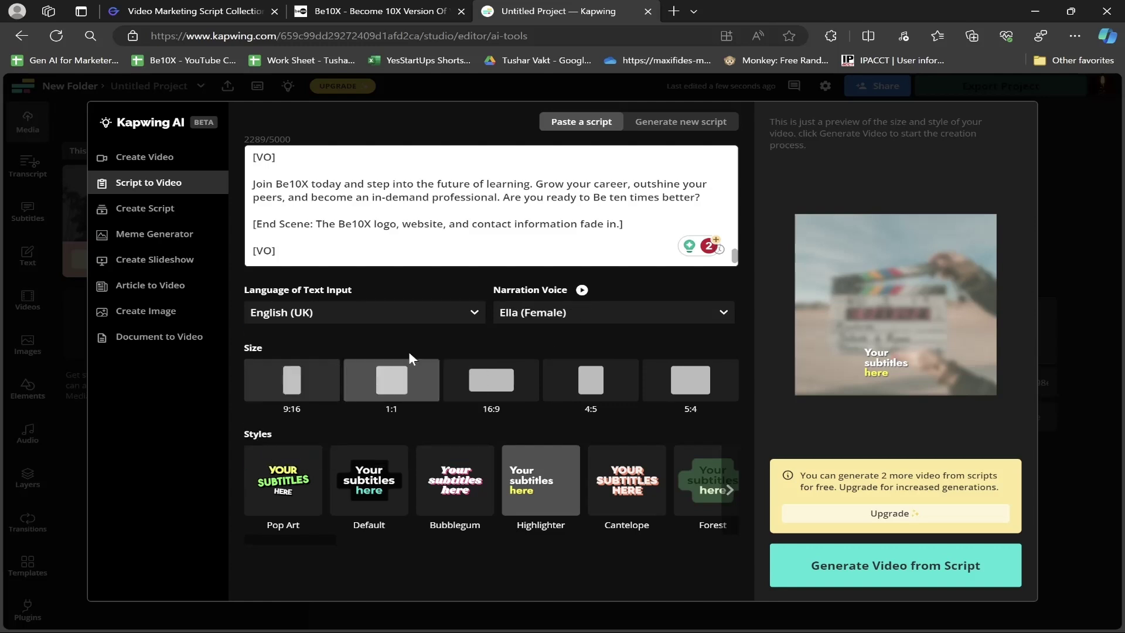
pyautogui.click(618, 316)
pyautogui.click(474, 313)
pyautogui.click(482, 331)
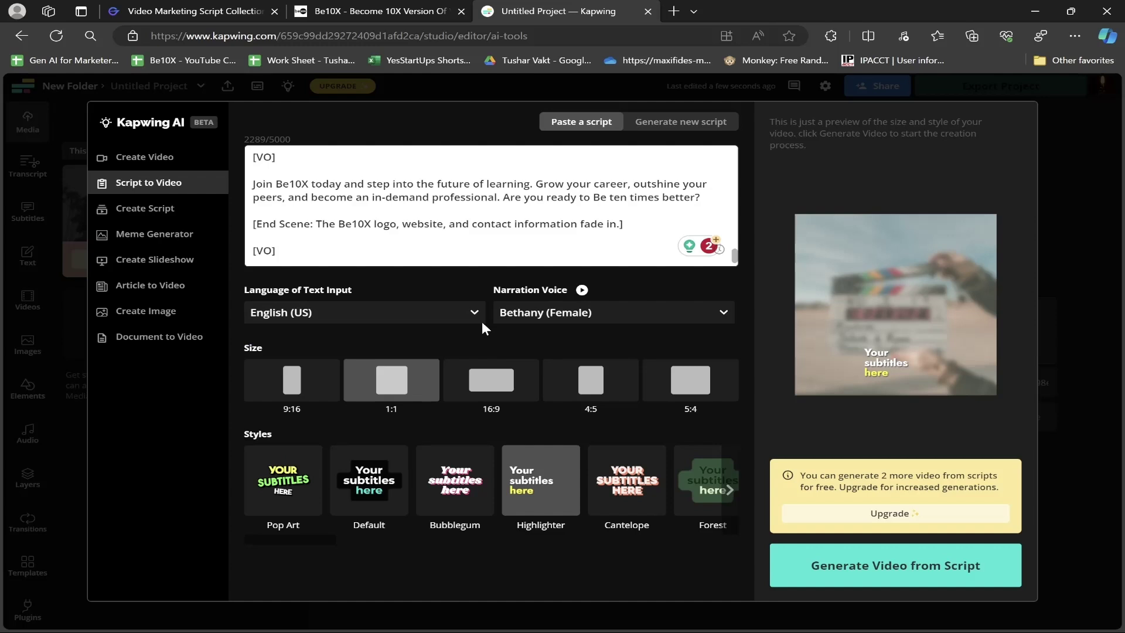
pyautogui.click(510, 315)
pyautogui.click(554, 380)
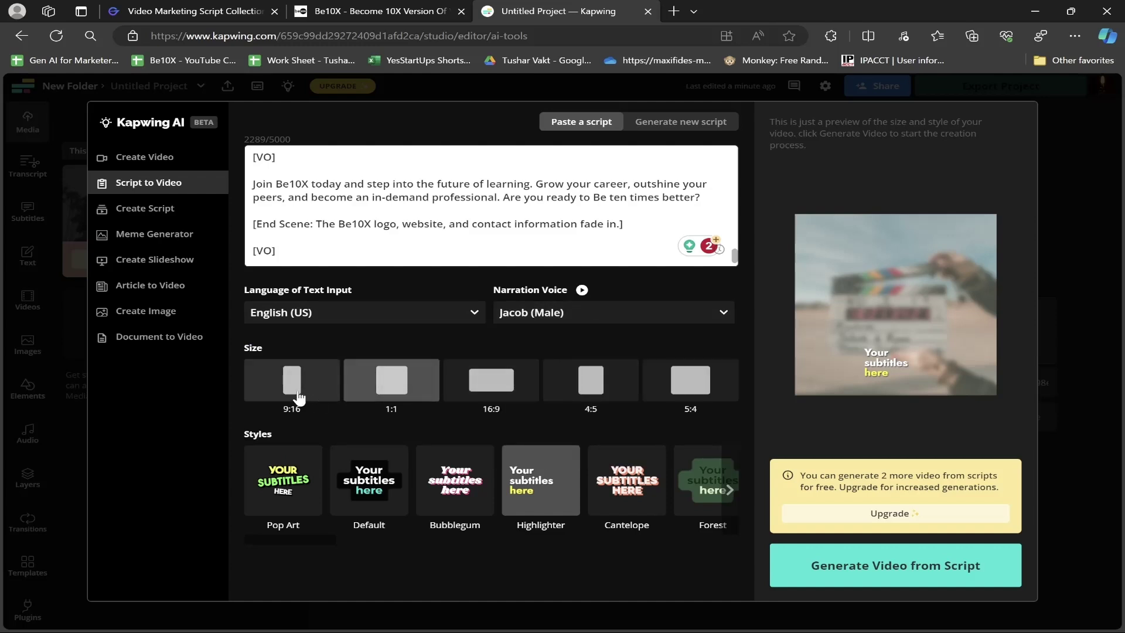
pyautogui.click(299, 397)
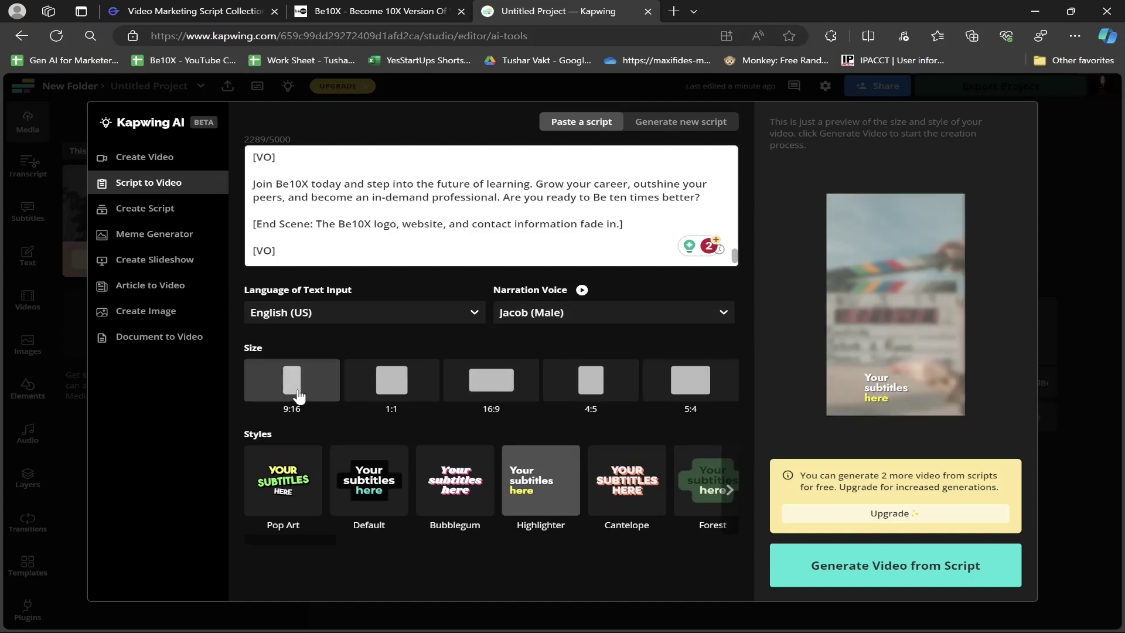
pyautogui.click(729, 490)
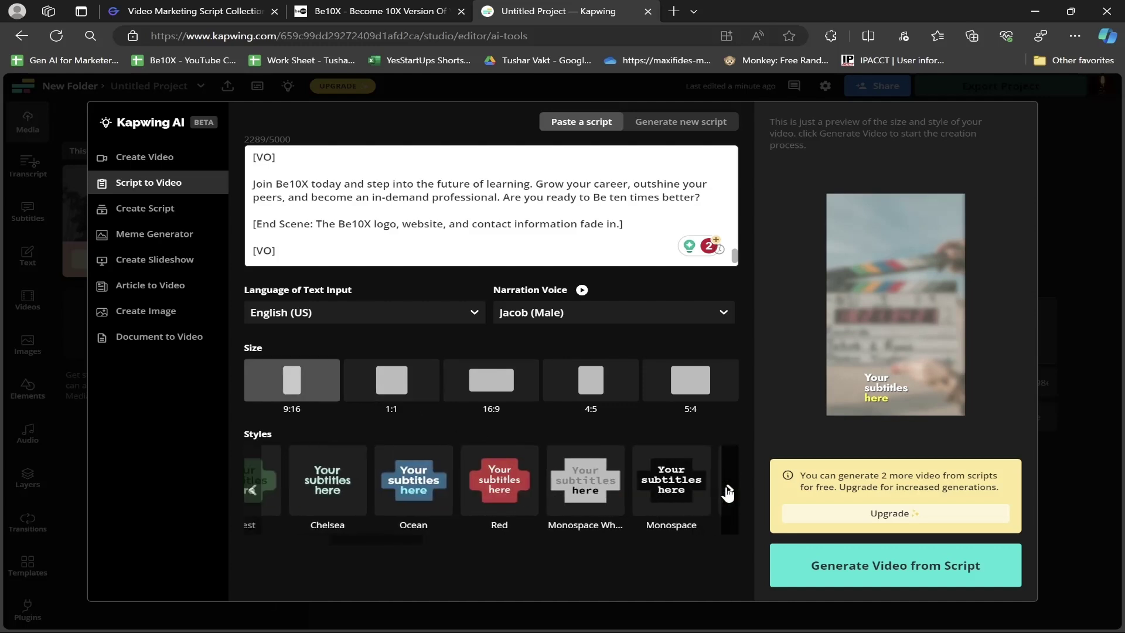
# - Generate the vertical Be10X video and play it back from 0:00
pyautogui.click(887, 570)
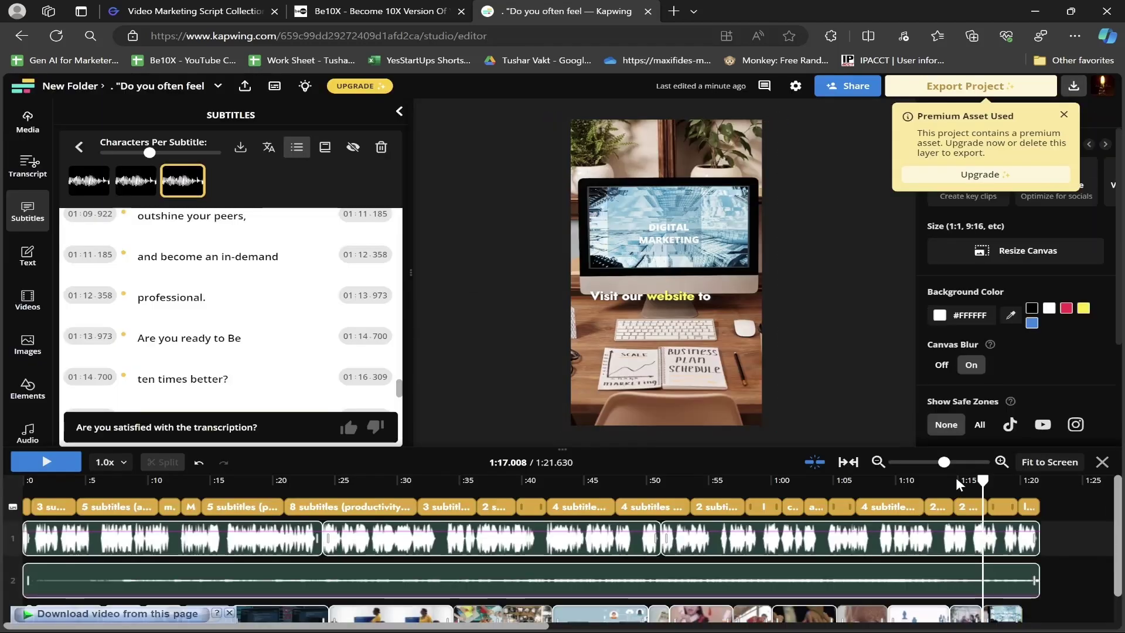
pyautogui.moveTo(967, 481); pyautogui.dragTo(4, 491)
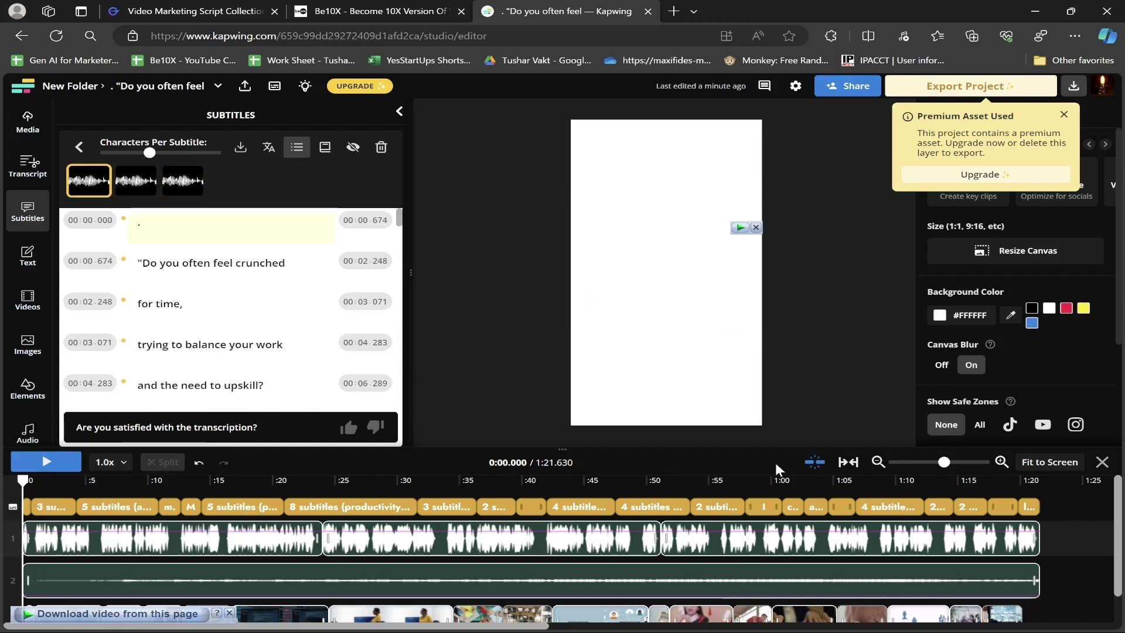
pyautogui.press('space')
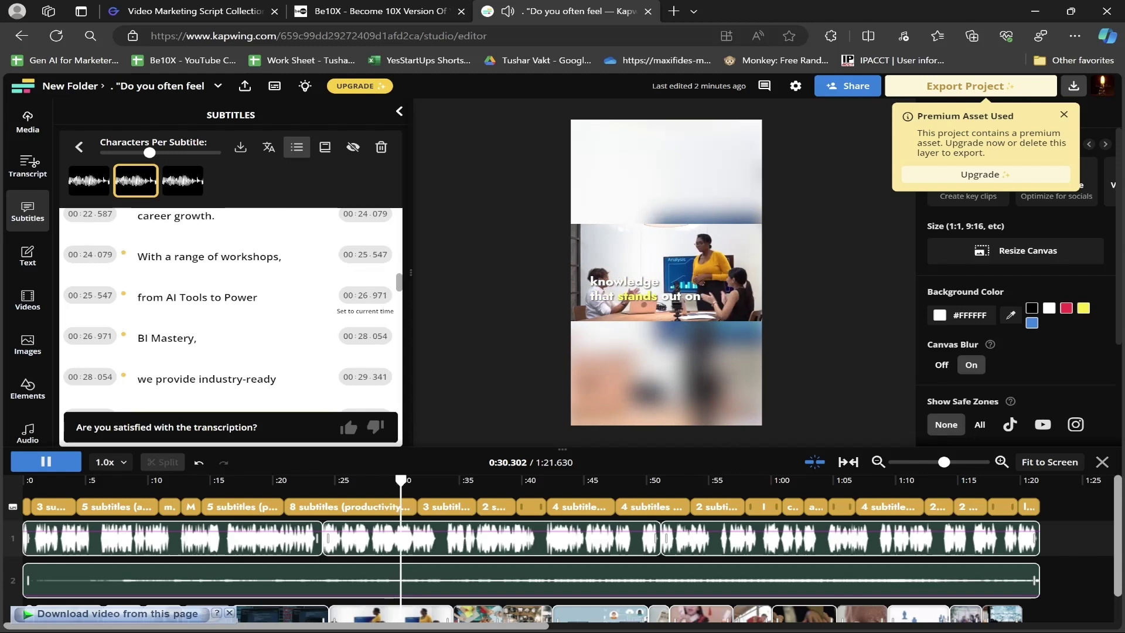
# - Pause playback, dismiss the premium warning, and reopen Script to Video at 16:9
pyautogui.click(45, 462)
pyautogui.click(1063, 116)
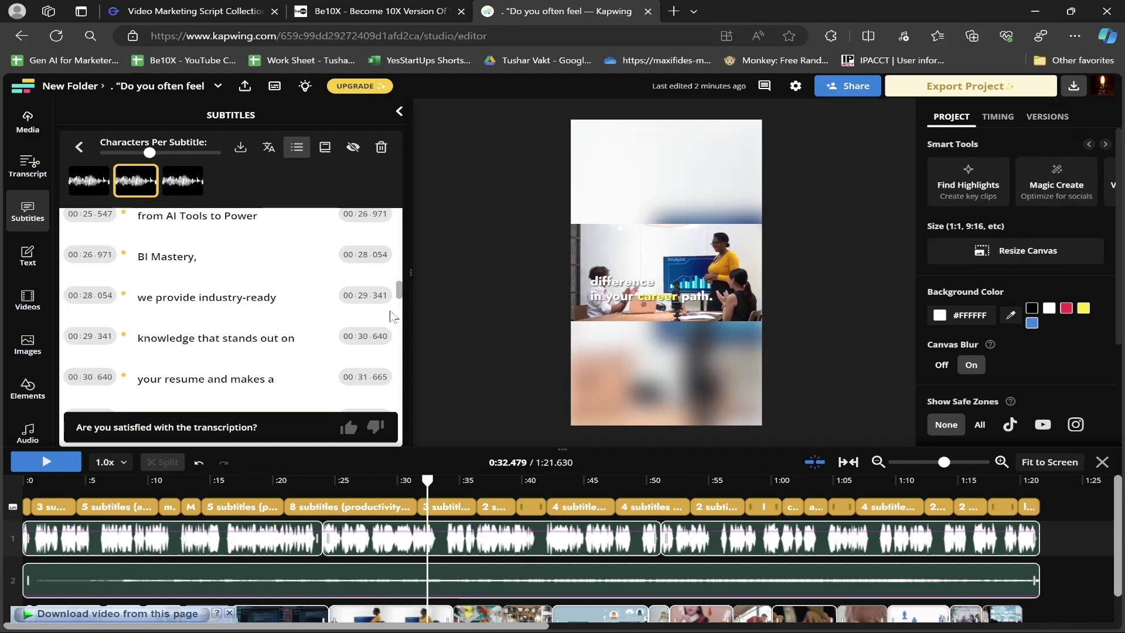
pyautogui.click(1057, 179)
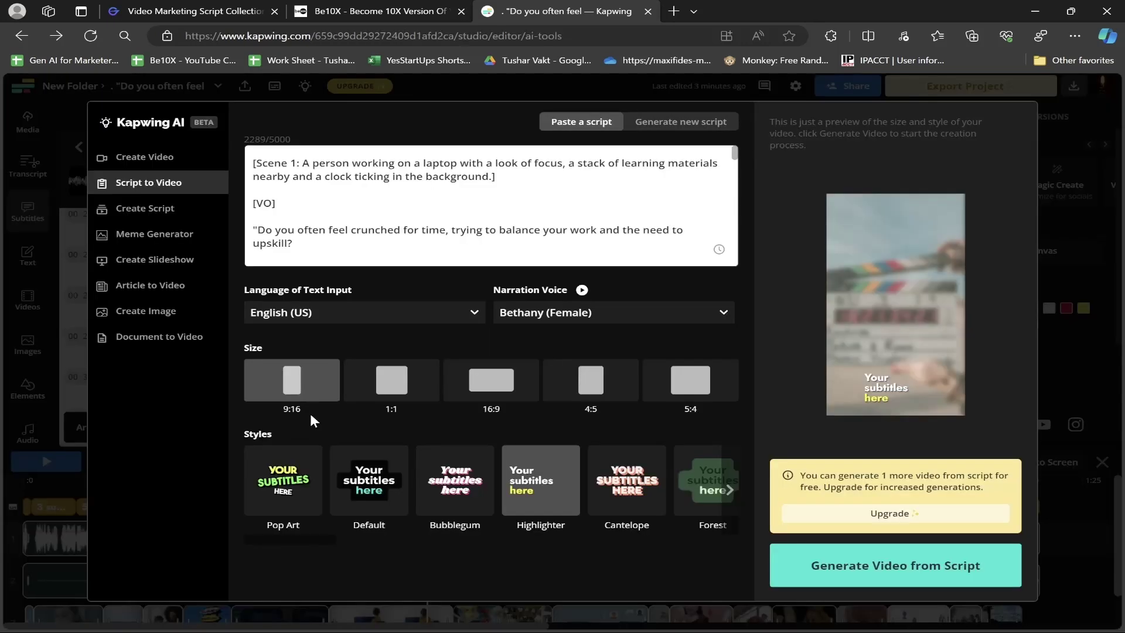
pyautogui.click(494, 386)
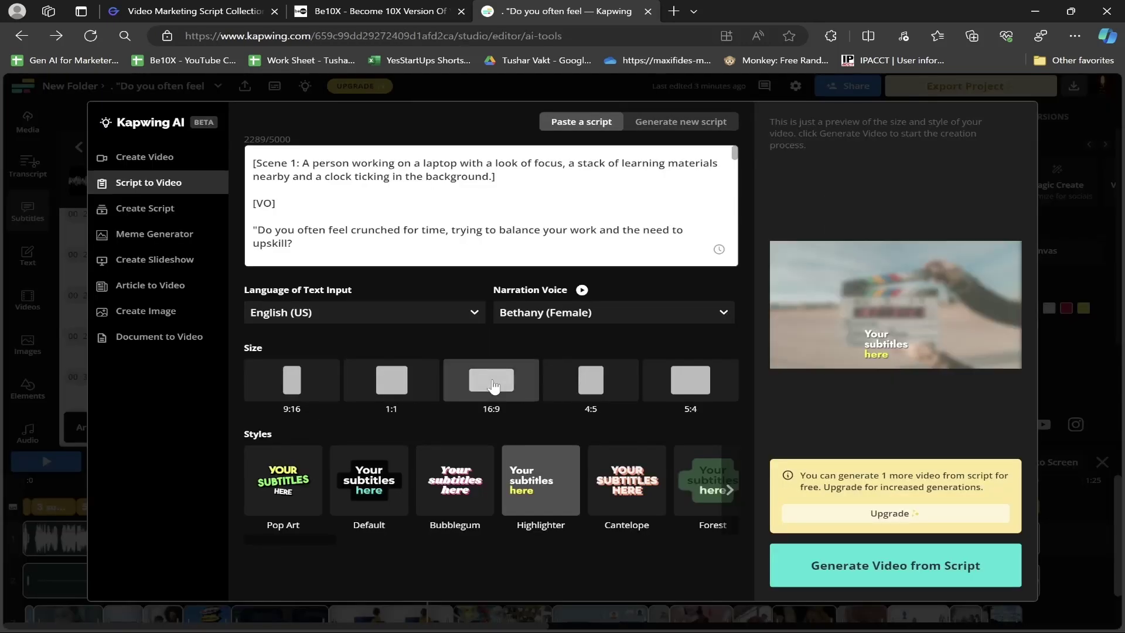
# - Pick Pop Art subtitles, sample a narration voice, and generate the landscape video
pyautogui.click(283, 481)
pyautogui.click(370, 480)
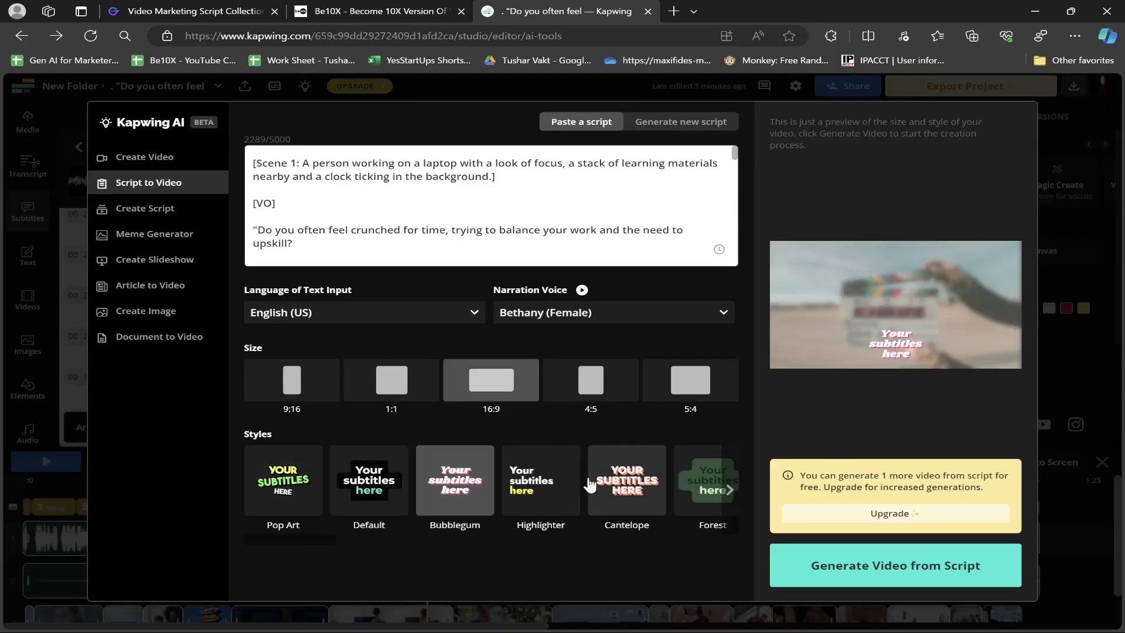
pyautogui.click(283, 480)
pyautogui.click(613, 312)
pyautogui.click(556, 396)
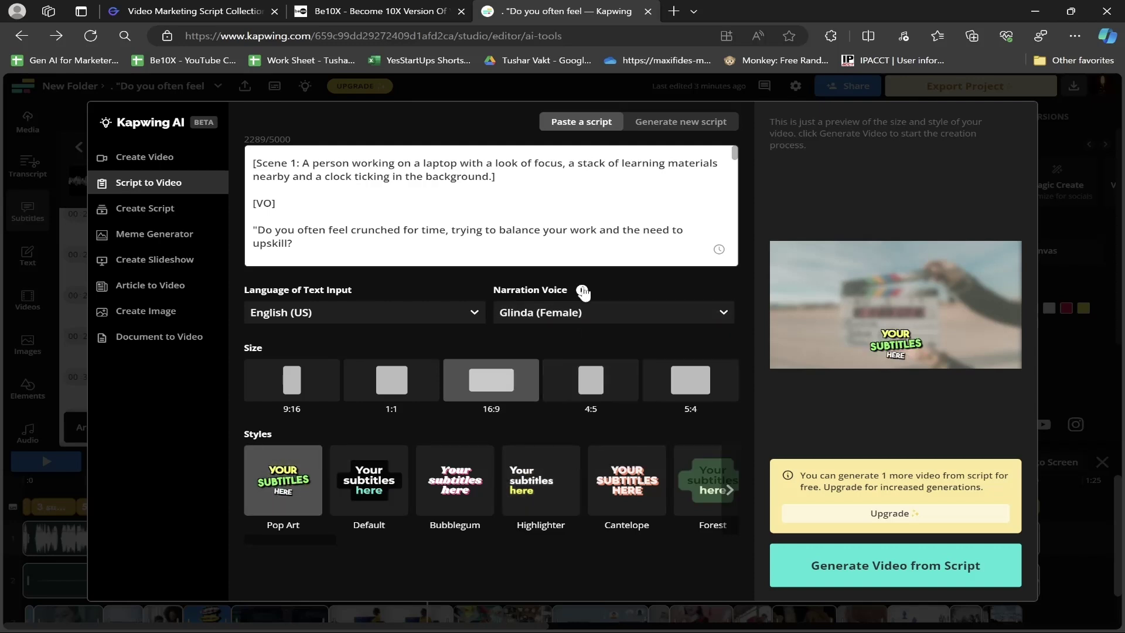
pyautogui.click(582, 289)
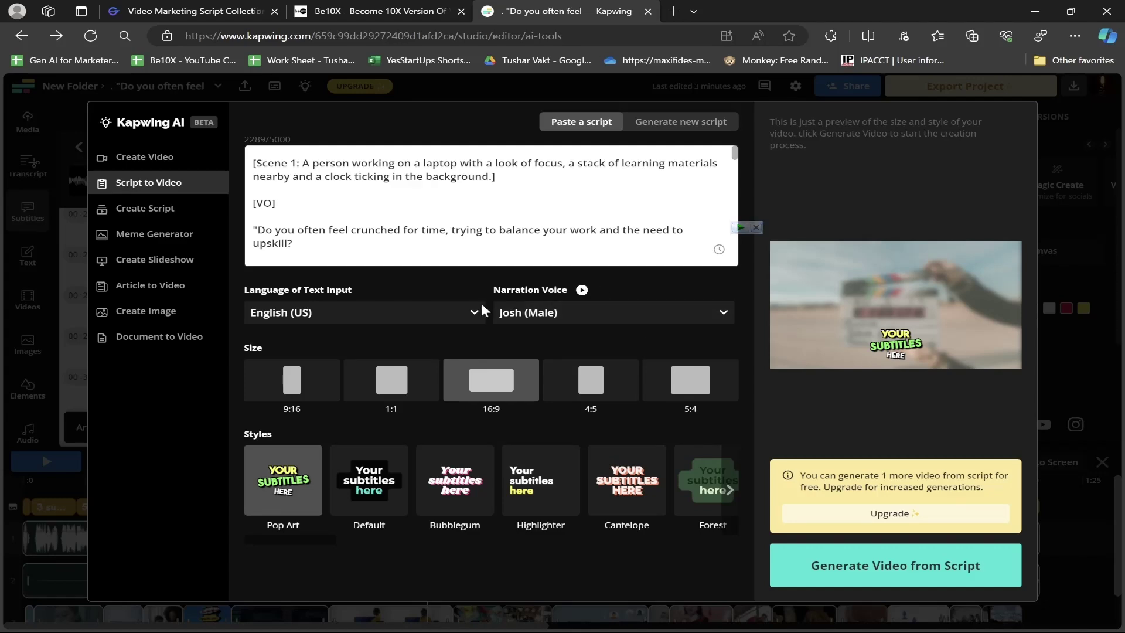
pyautogui.click(882, 577)
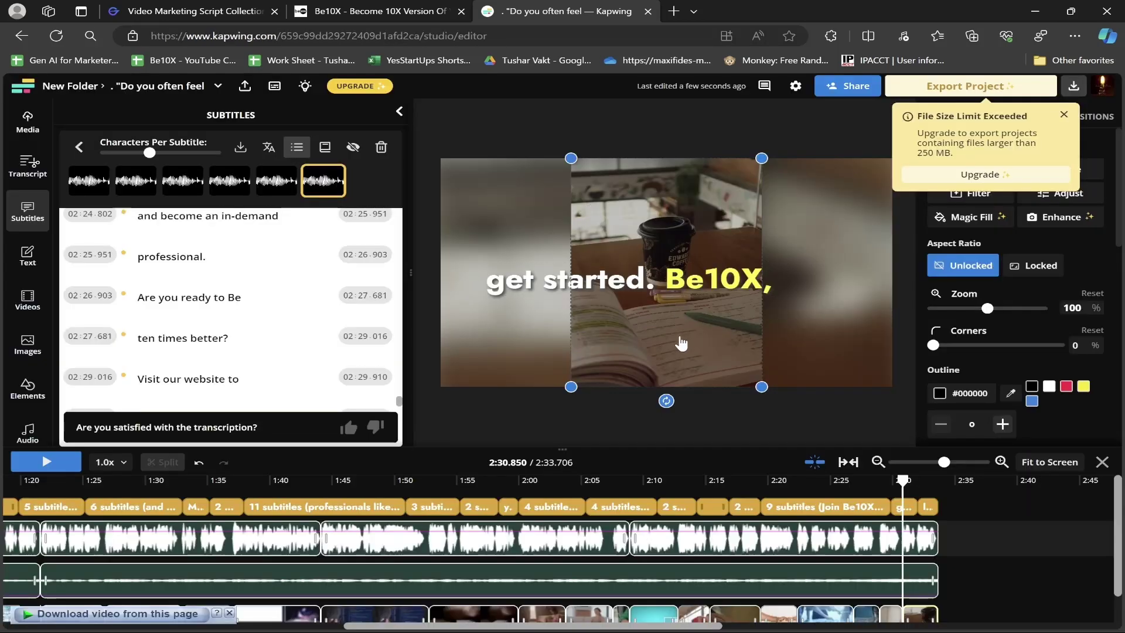
# - Dismiss the File Size Limit Exceeded warning and scroll the timeline back toward its start
pyautogui.click(349, 510)
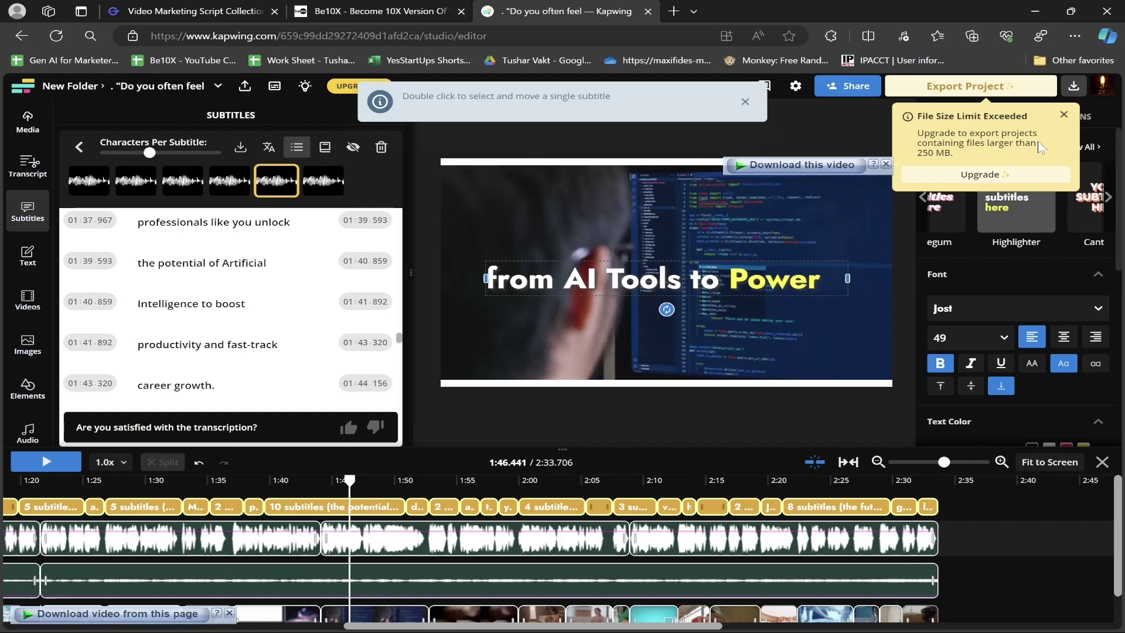
pyautogui.click(1063, 115)
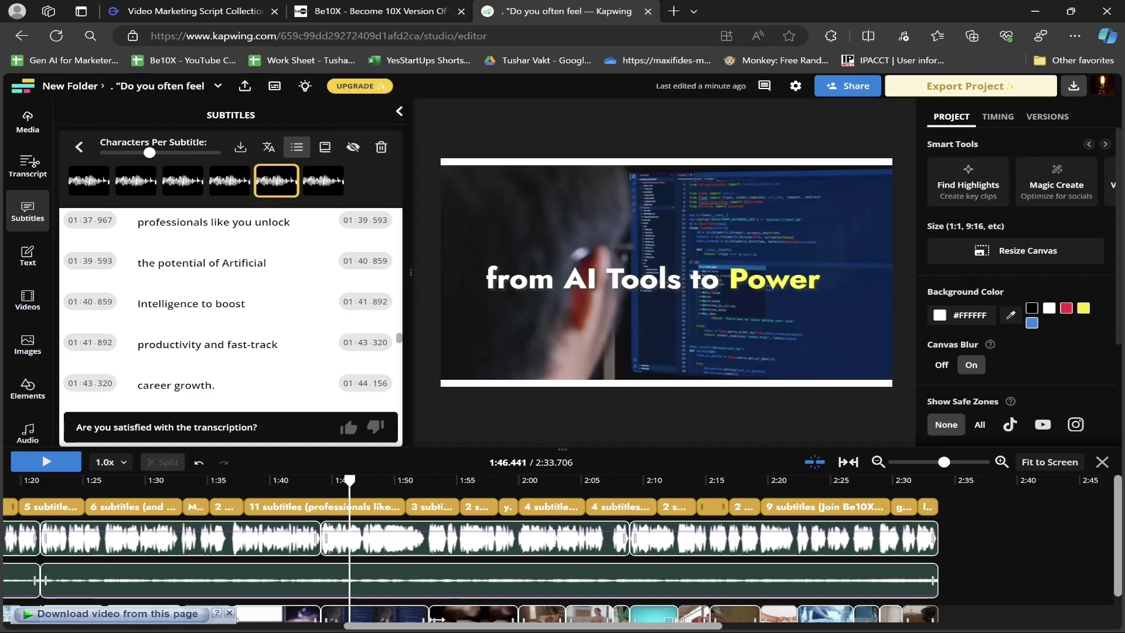
pyautogui.moveTo(422, 625); pyautogui.dragTo(154, 622)
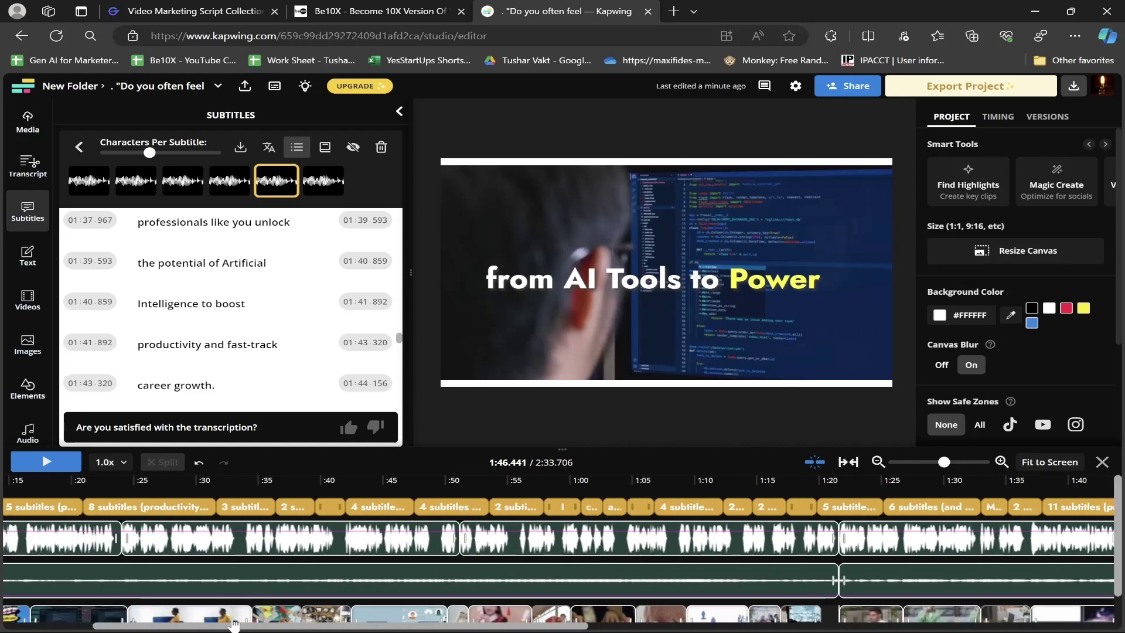
# - Drag the upskill subtitle near the video's start lower in the frame
pyautogui.click(117, 544)
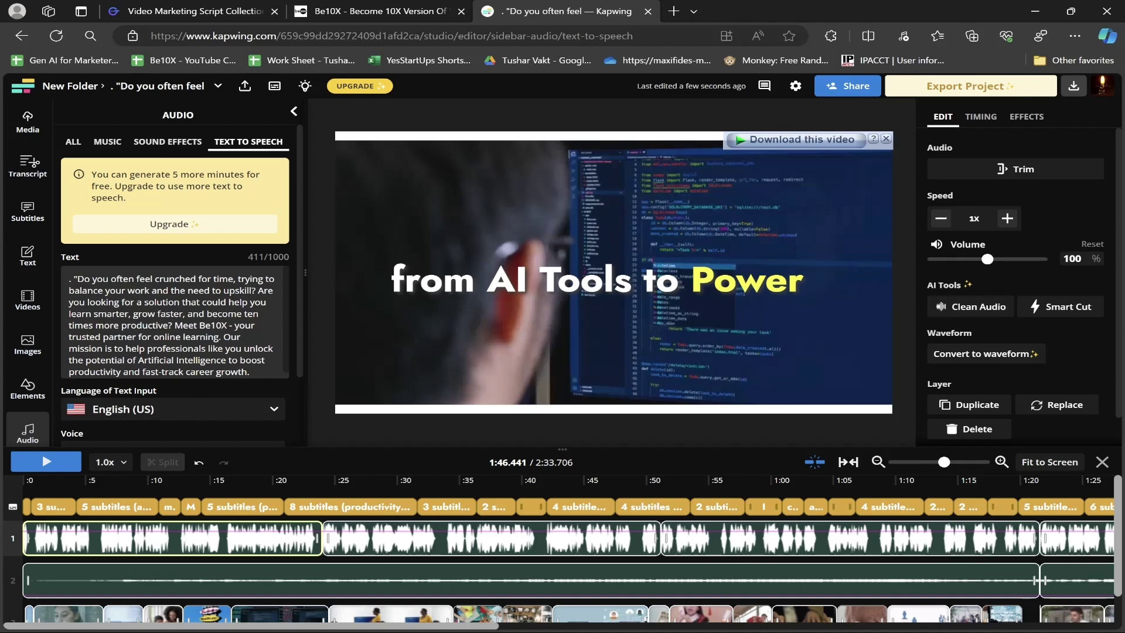
pyautogui.scroll(-1, 173, 322)
pyautogui.scroll(-2, 174, 417)
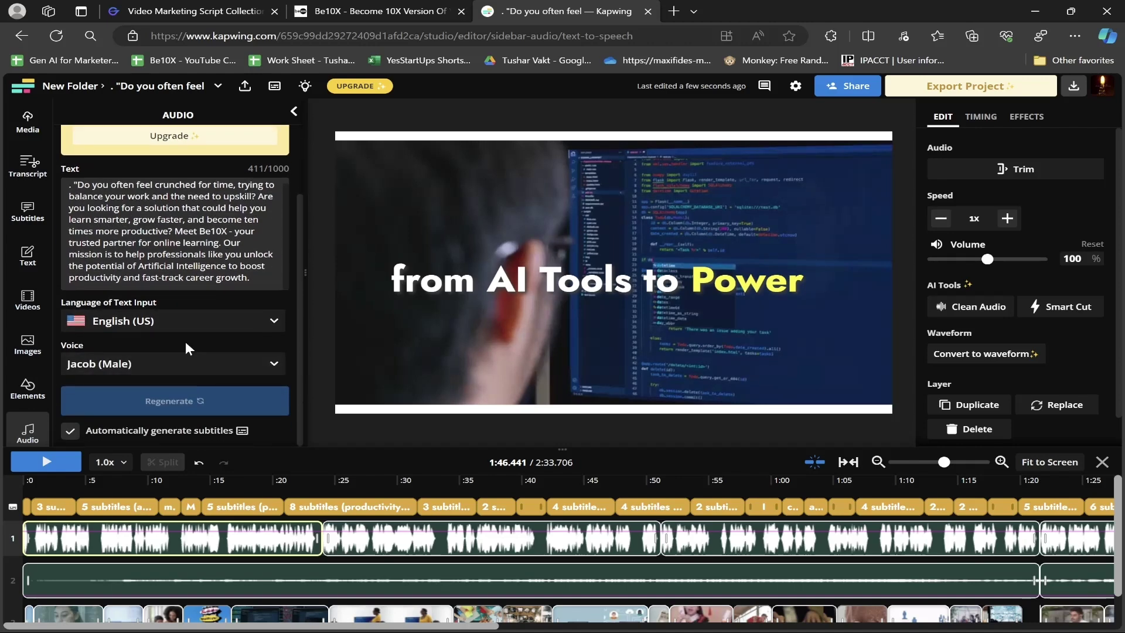
pyautogui.click(99, 511)
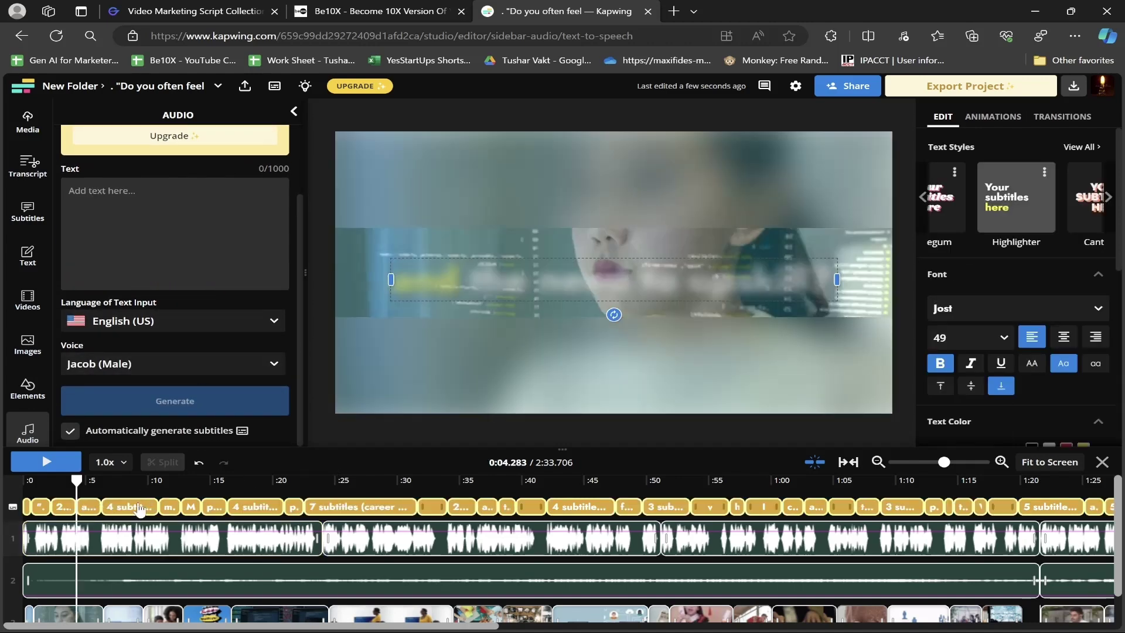
pyautogui.moveTo(78, 482); pyautogui.dragTo(88, 481)
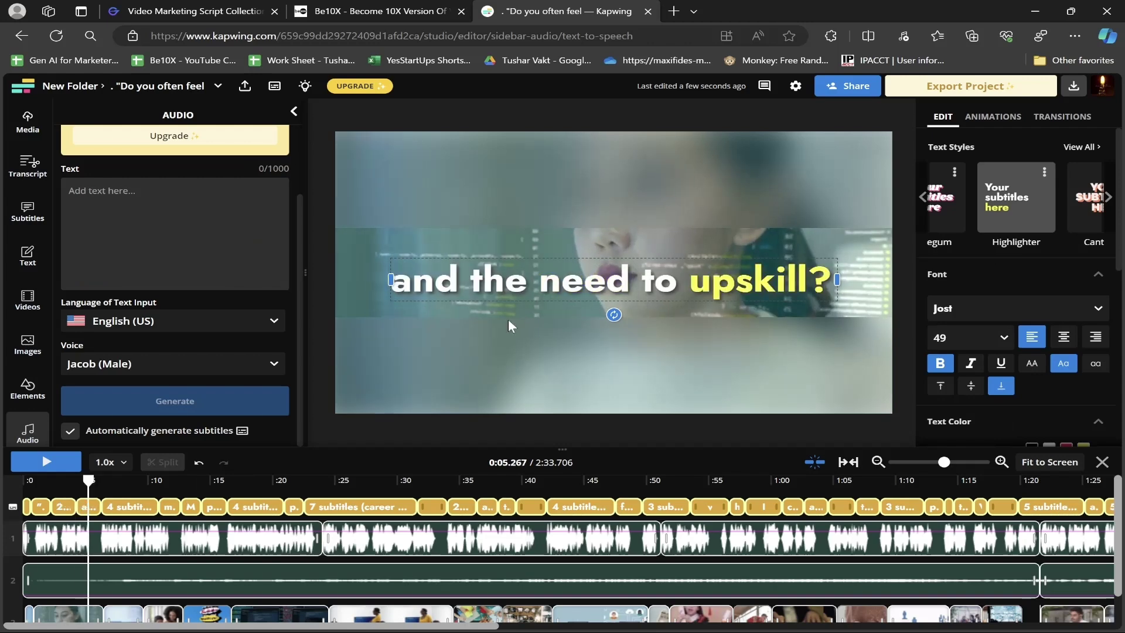
pyautogui.click(545, 285)
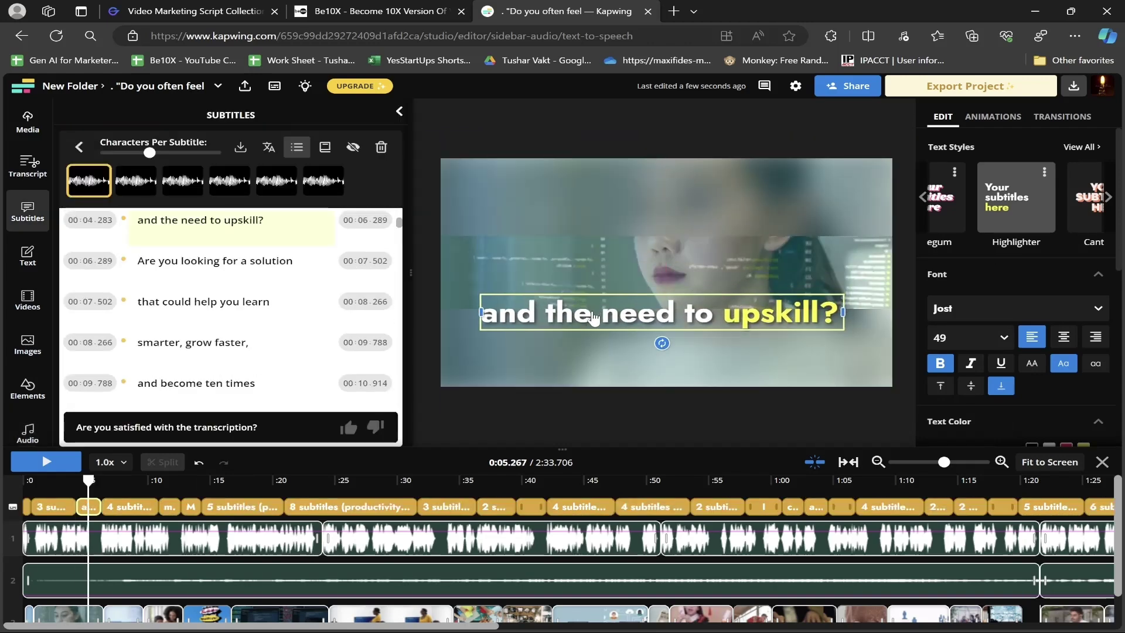
pyautogui.moveTo(593, 317); pyautogui.dragTo(600, 347)
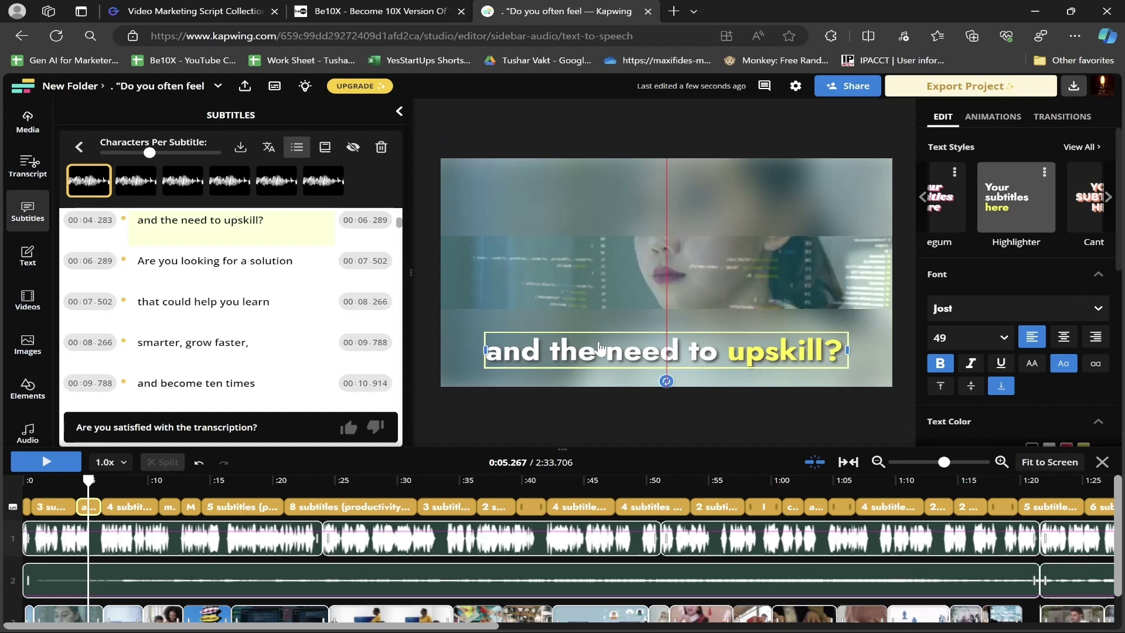
# - Play from the 0:10.914 subtitle to preview the lowered captions, pausing around 0:14
pyautogui.click(122, 490)
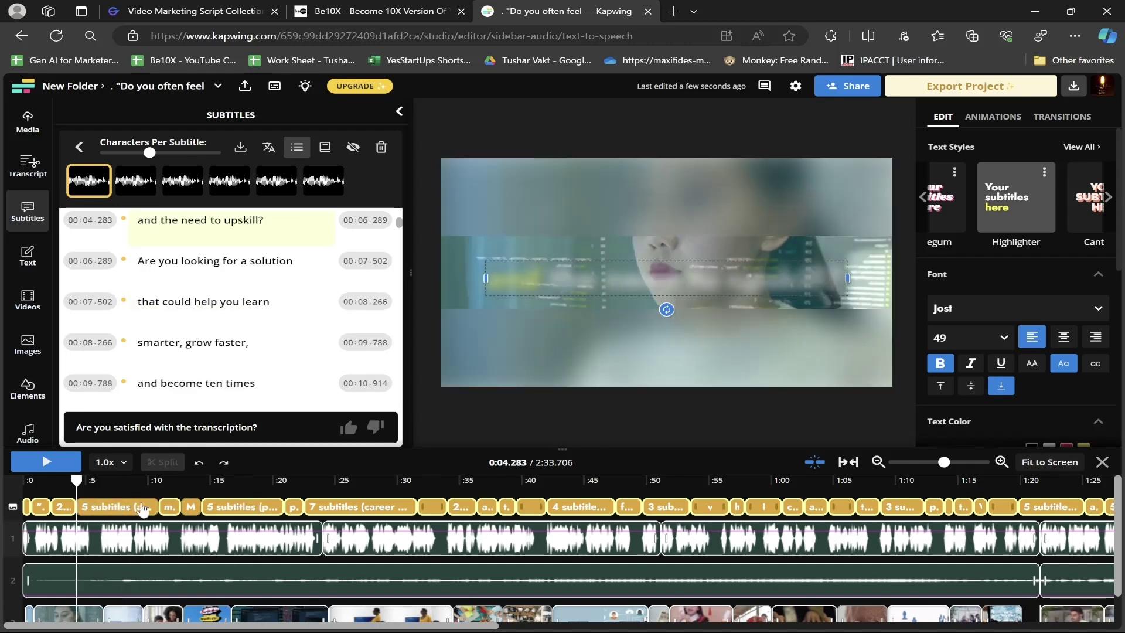
pyautogui.click(168, 515)
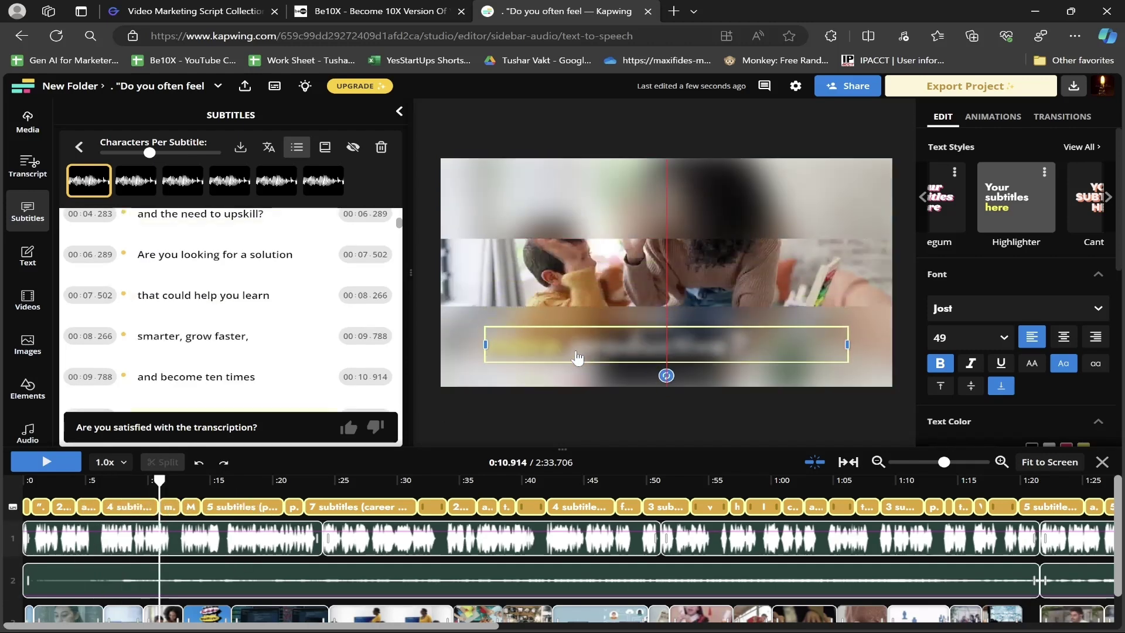
pyautogui.click(103, 491)
pyautogui.press('space')
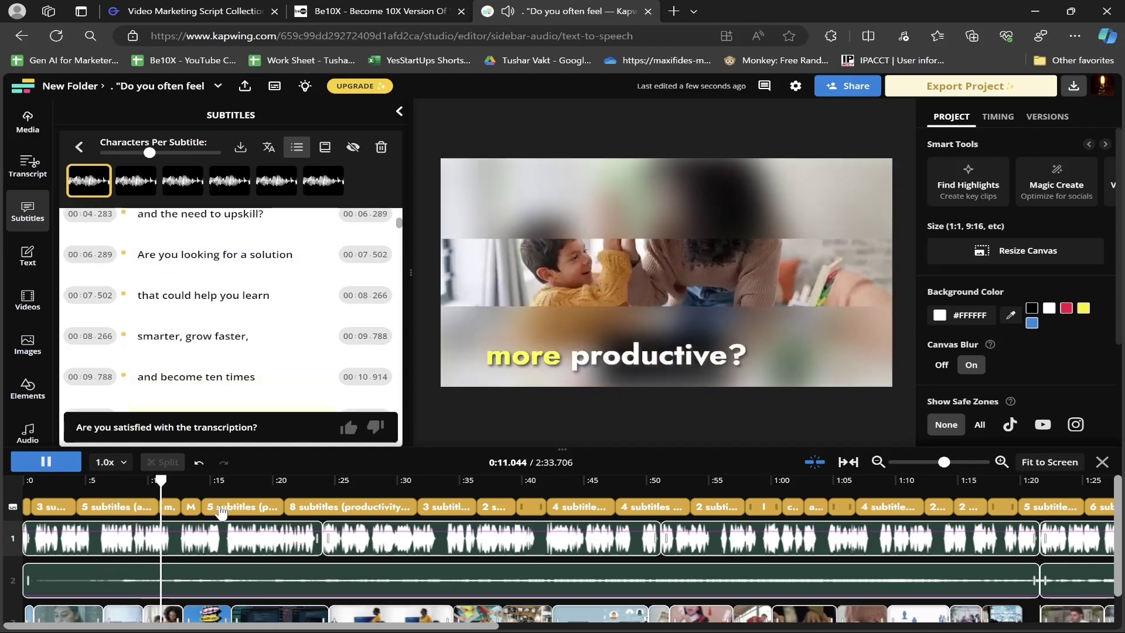
pyautogui.press('space')
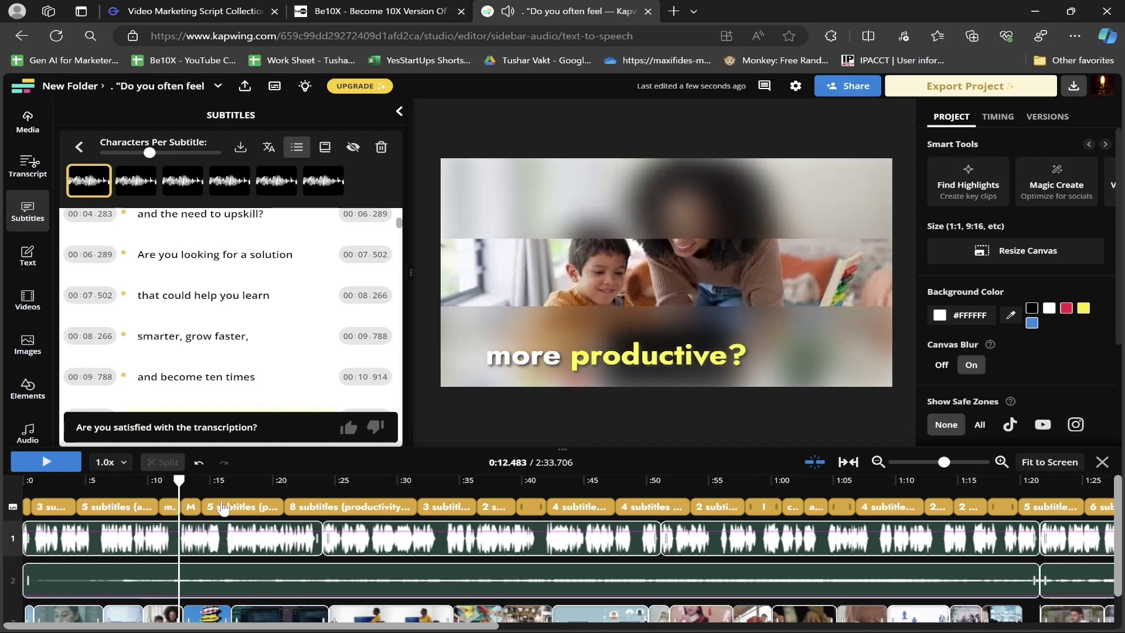
pyautogui.click(217, 513)
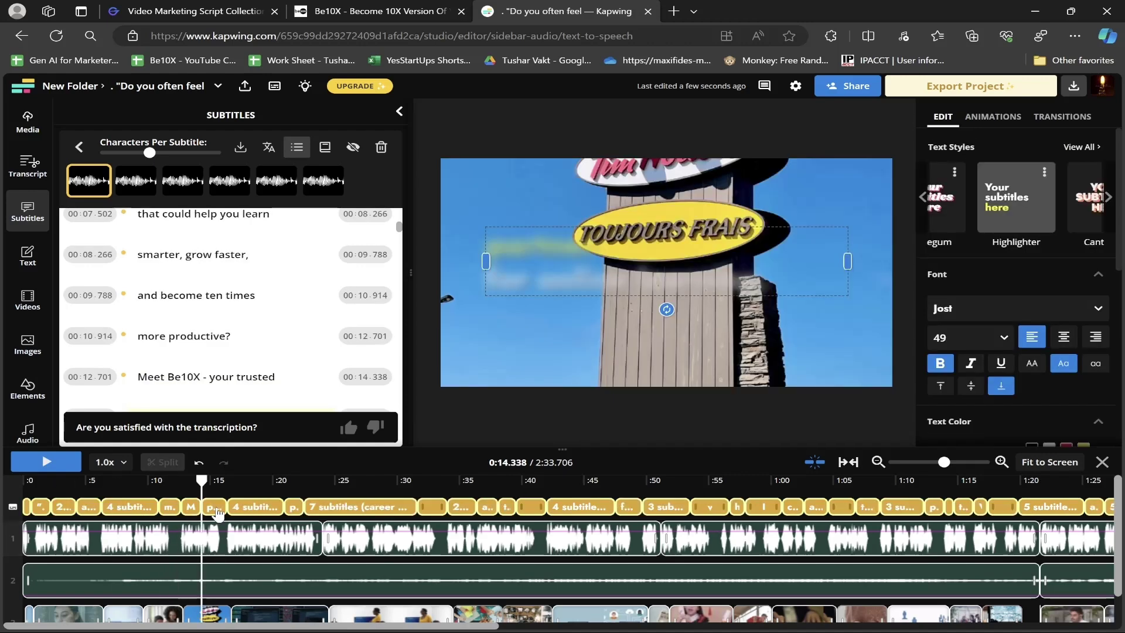
# - Check the background audio track is at 10% volume, then select the footage at 0:20
pyautogui.click(251, 545)
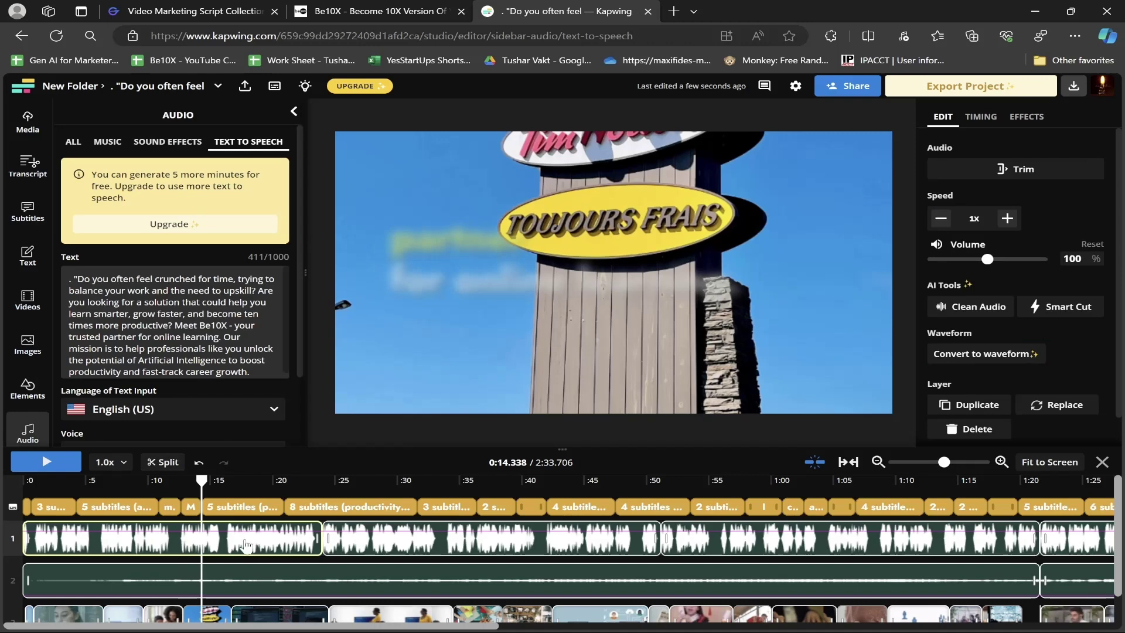
pyautogui.scroll(-1, 245, 545)
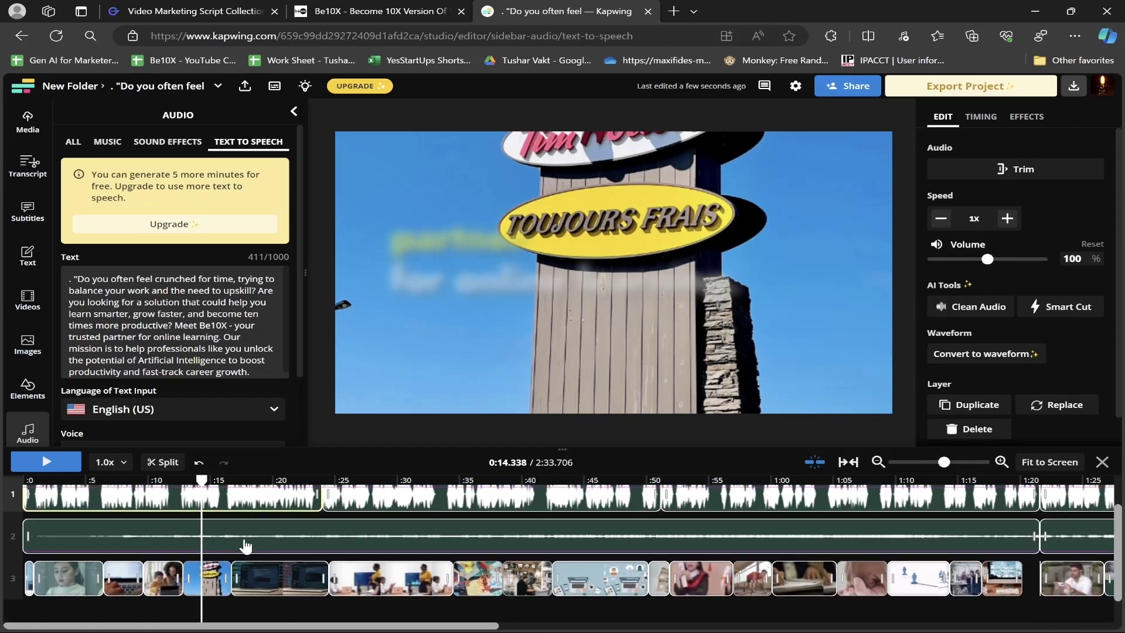
pyautogui.click(247, 537)
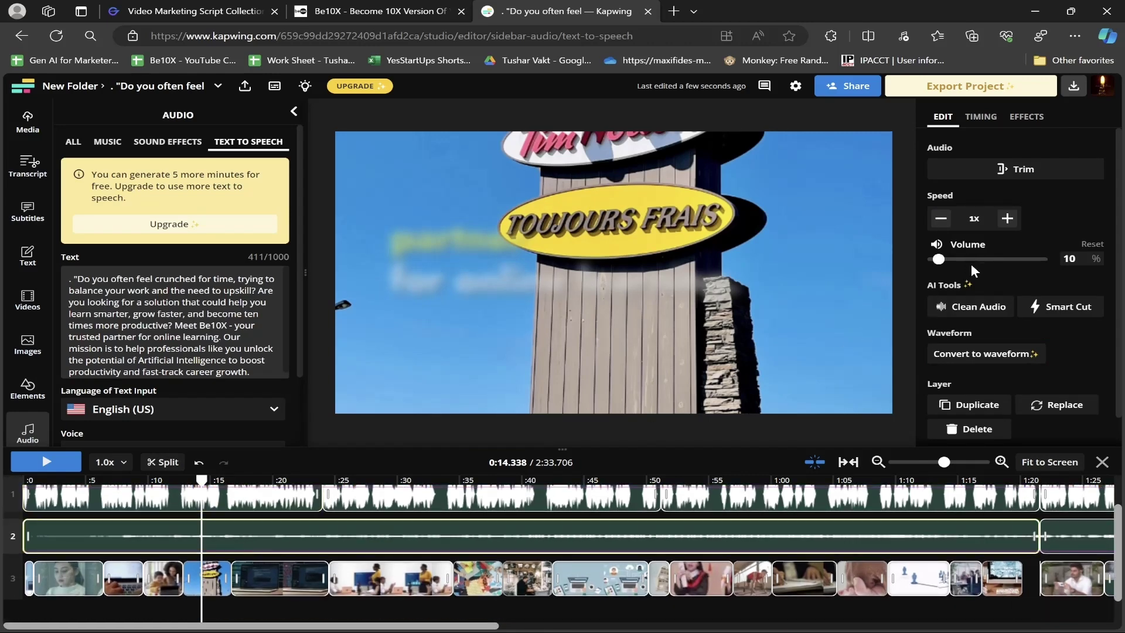
pyautogui.scroll(-1, 1053, 327)
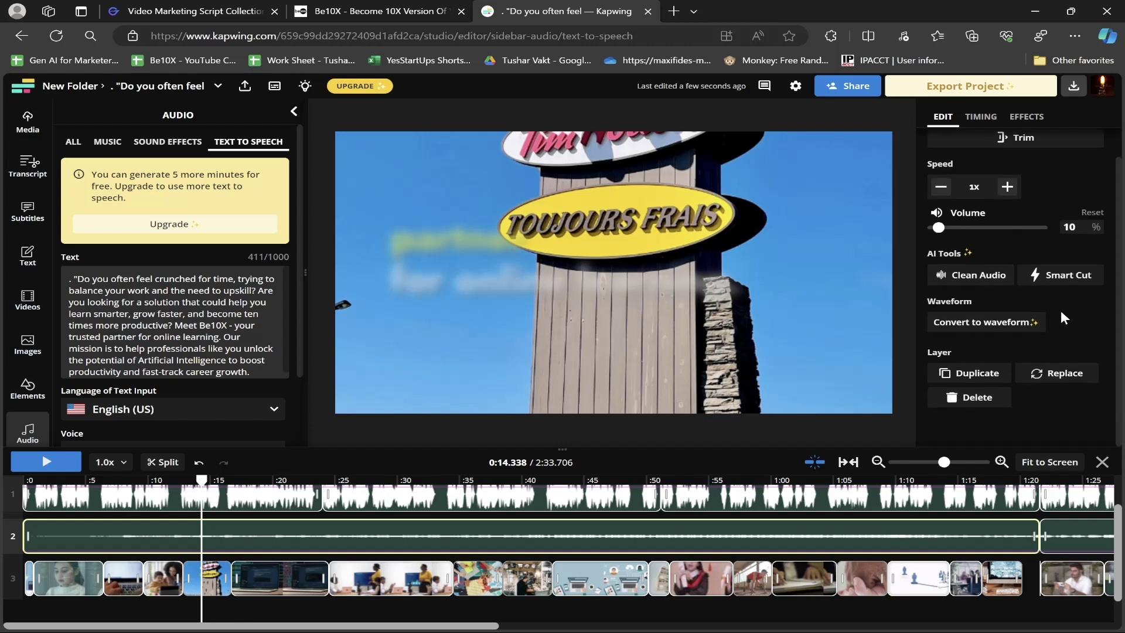
pyautogui.scroll(1, 1064, 318)
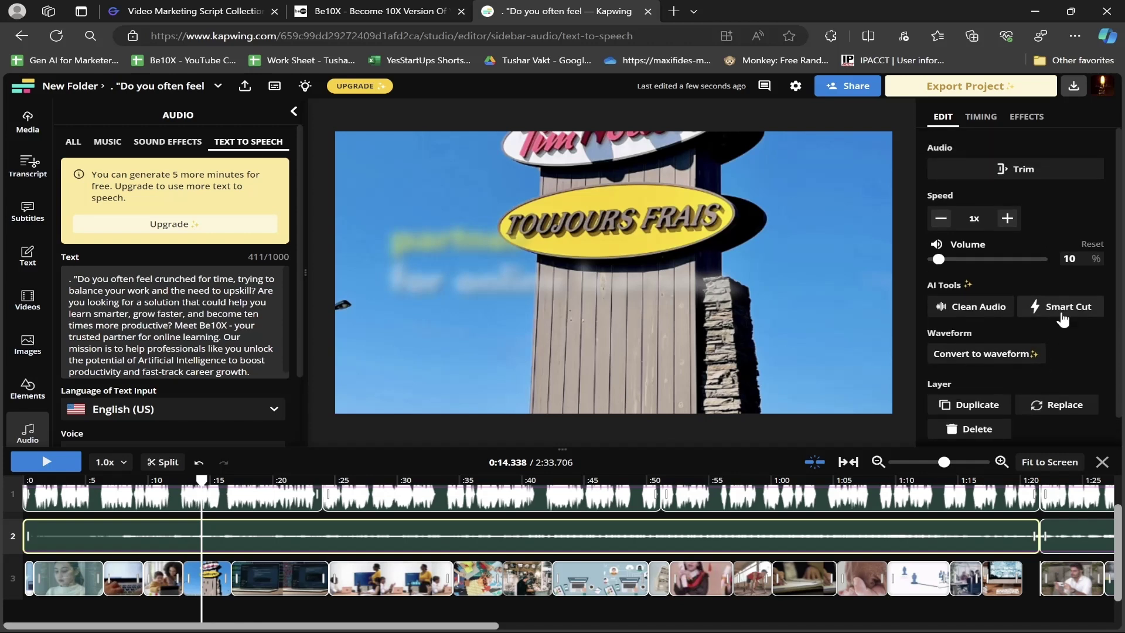
pyautogui.click(282, 589)
pyautogui.click(280, 588)
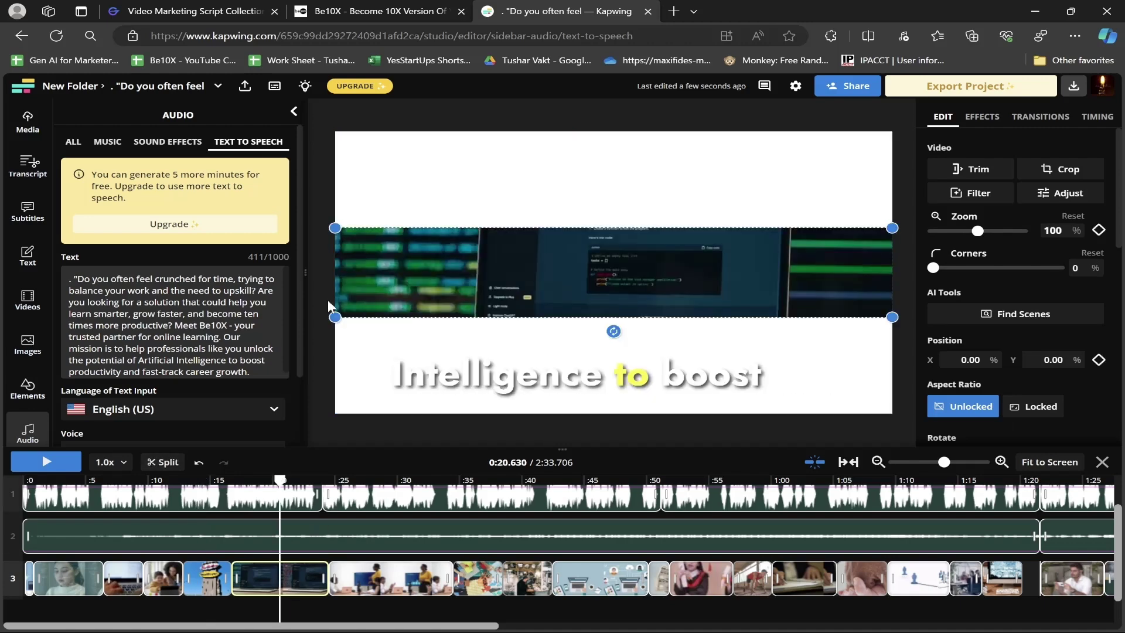
# - Stretch the current clip and the mother-and-child clip at 0:11 to fill the 16:9 frame
pyautogui.moveTo(335, 317); pyautogui.dragTo(320, 423)
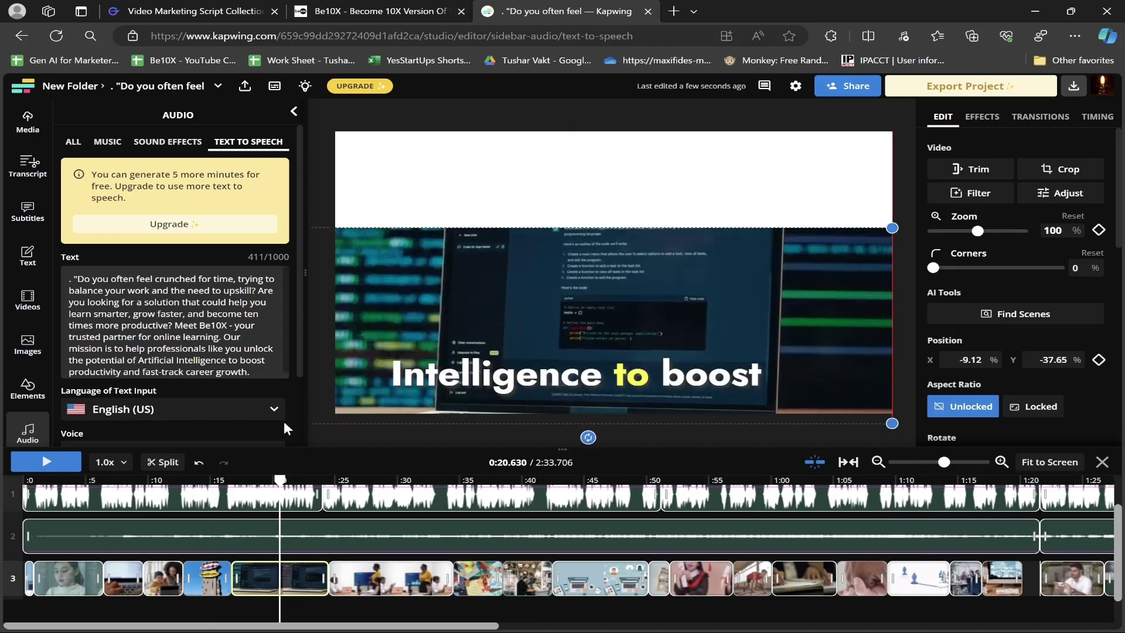
pyautogui.moveTo(891, 228); pyautogui.dragTo(910, 113)
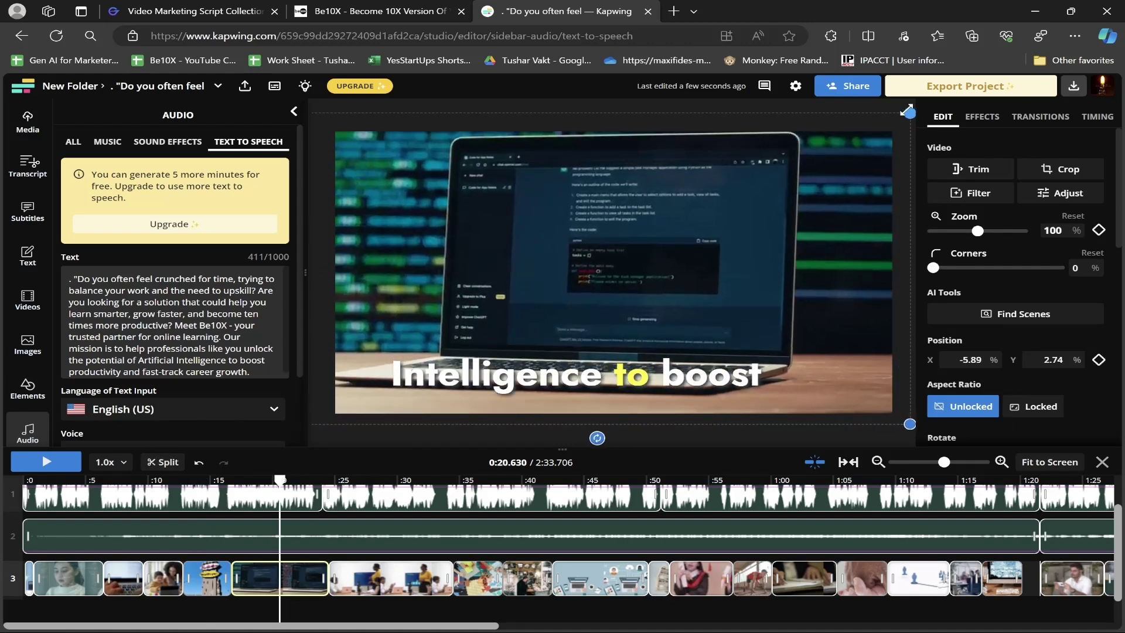
pyautogui.click(205, 580)
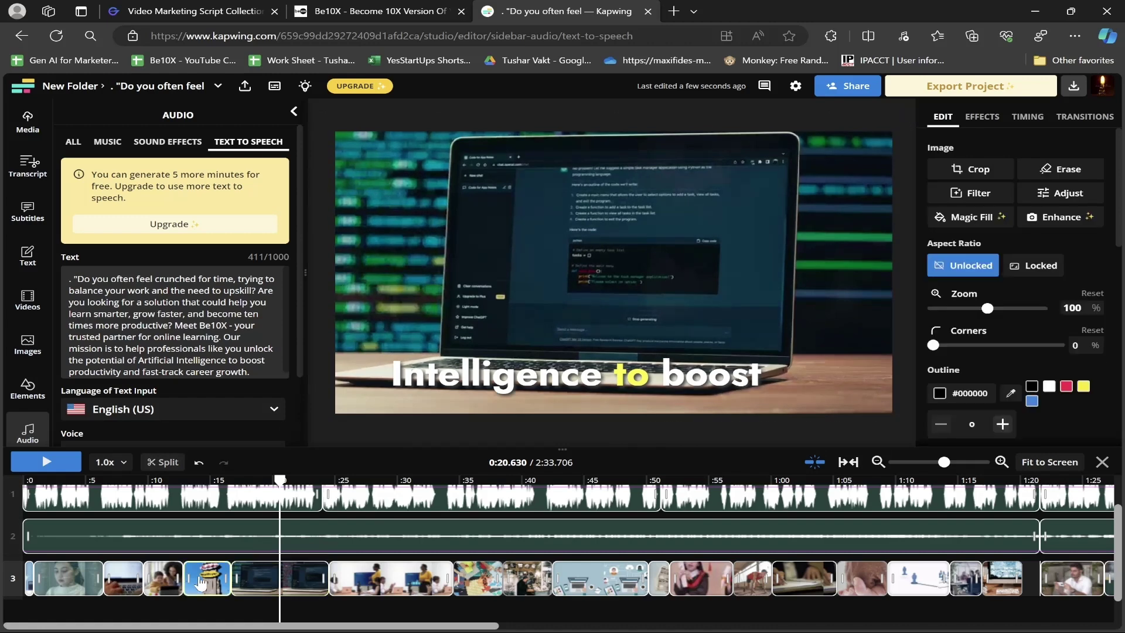
pyautogui.click(156, 583)
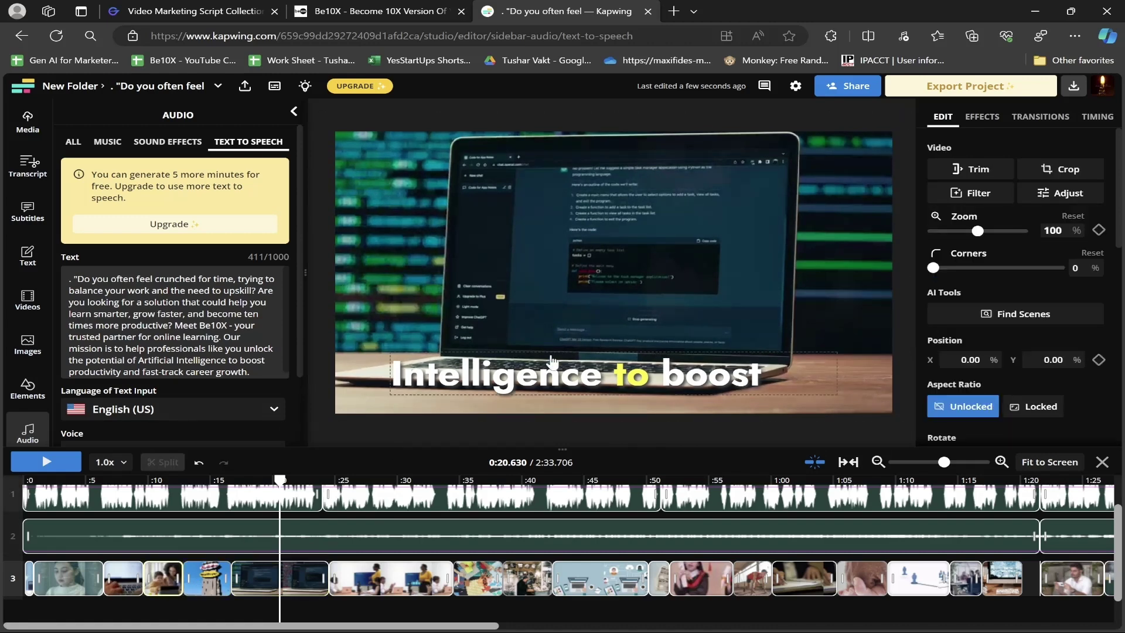
pyautogui.click(164, 509)
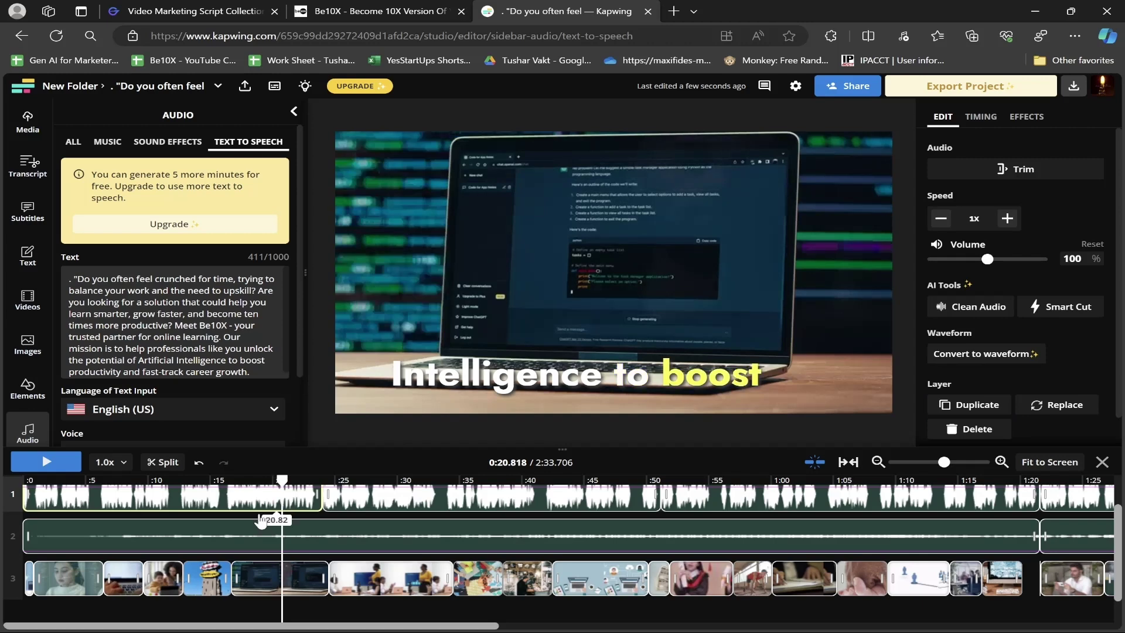
pyautogui.click(158, 515)
pyautogui.click(472, 289)
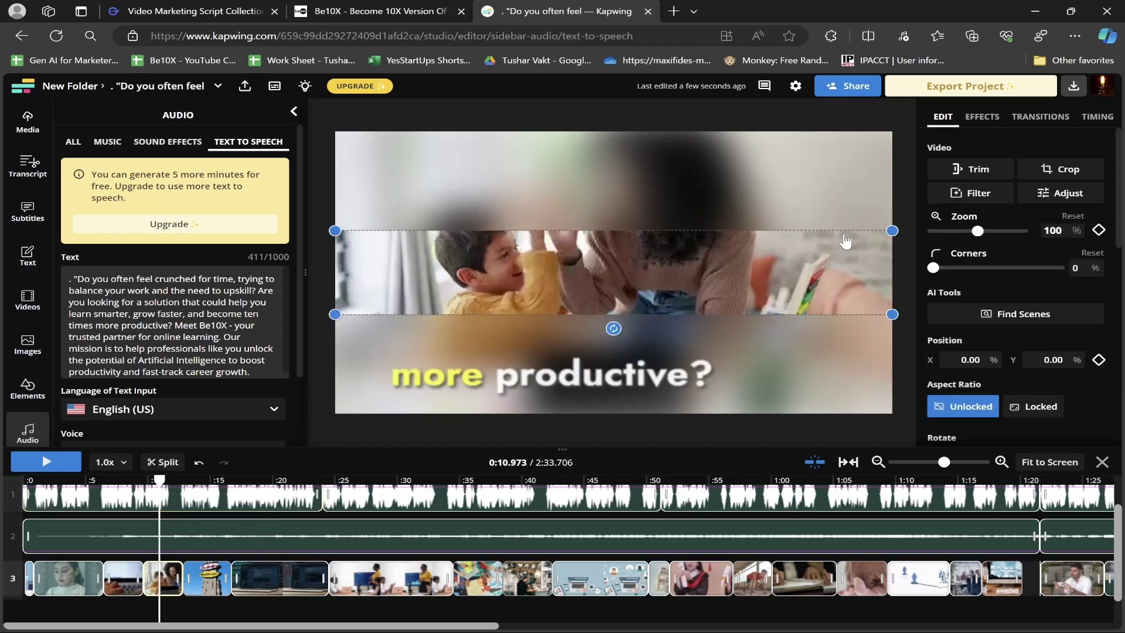
pyautogui.moveTo(892, 230); pyautogui.dragTo(892, 131)
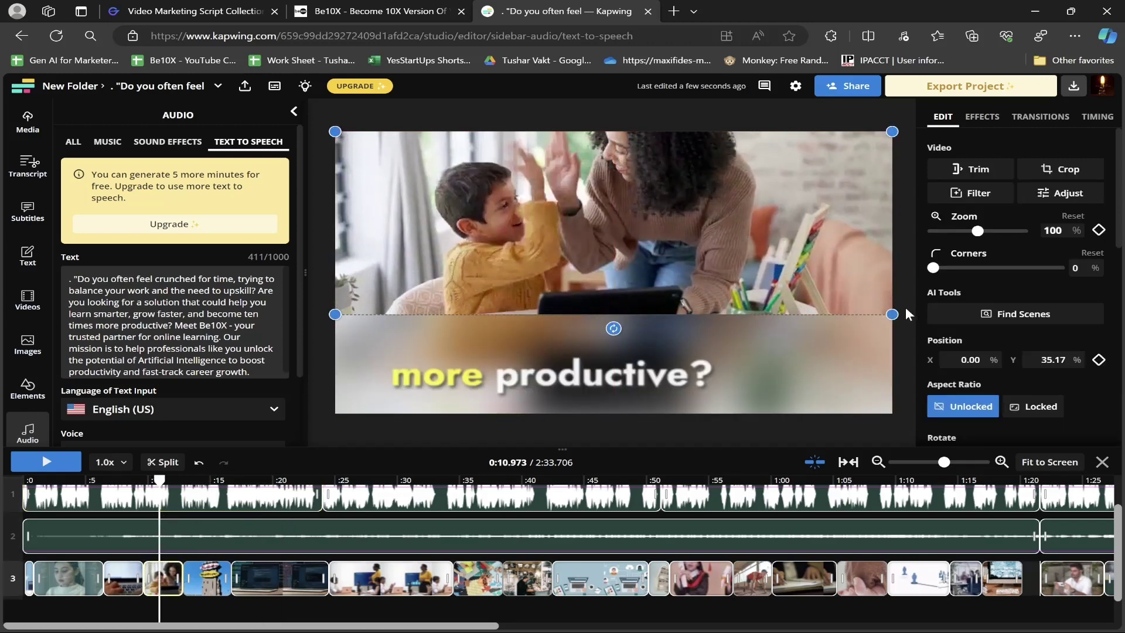
pyautogui.moveTo(891, 314); pyautogui.dragTo(892, 413)
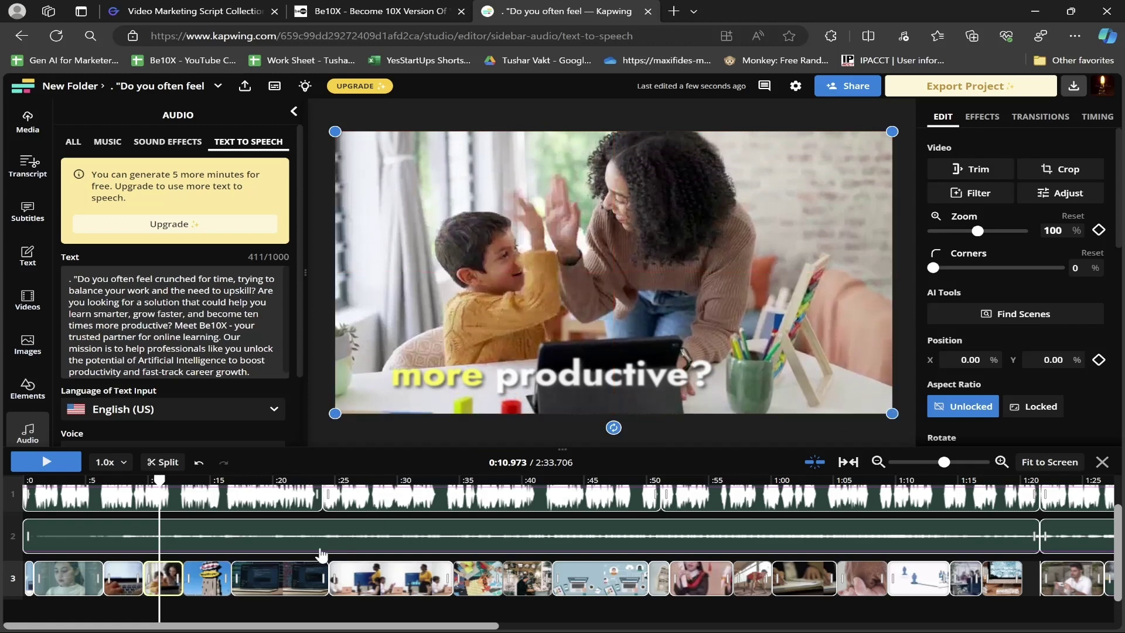
# - Stretch the code-overlay clip at four seconds to fill the frame top to bottom
pyautogui.click(74, 585)
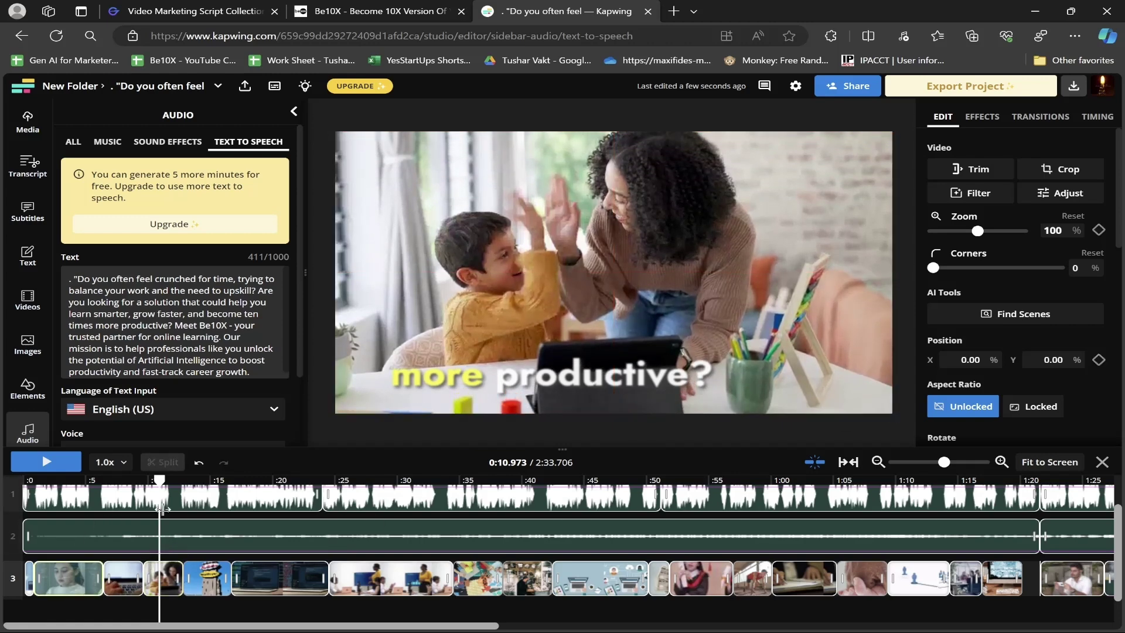
pyautogui.moveTo(162, 509); pyautogui.dragTo(76, 520)
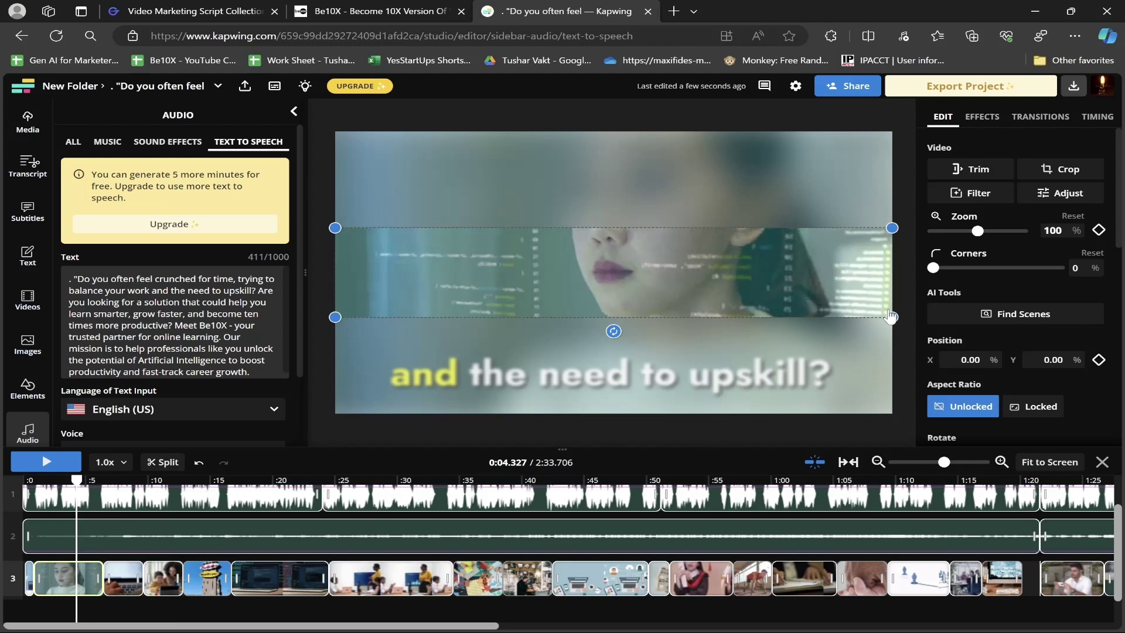
pyautogui.moveTo(891, 316); pyautogui.dragTo(899, 413)
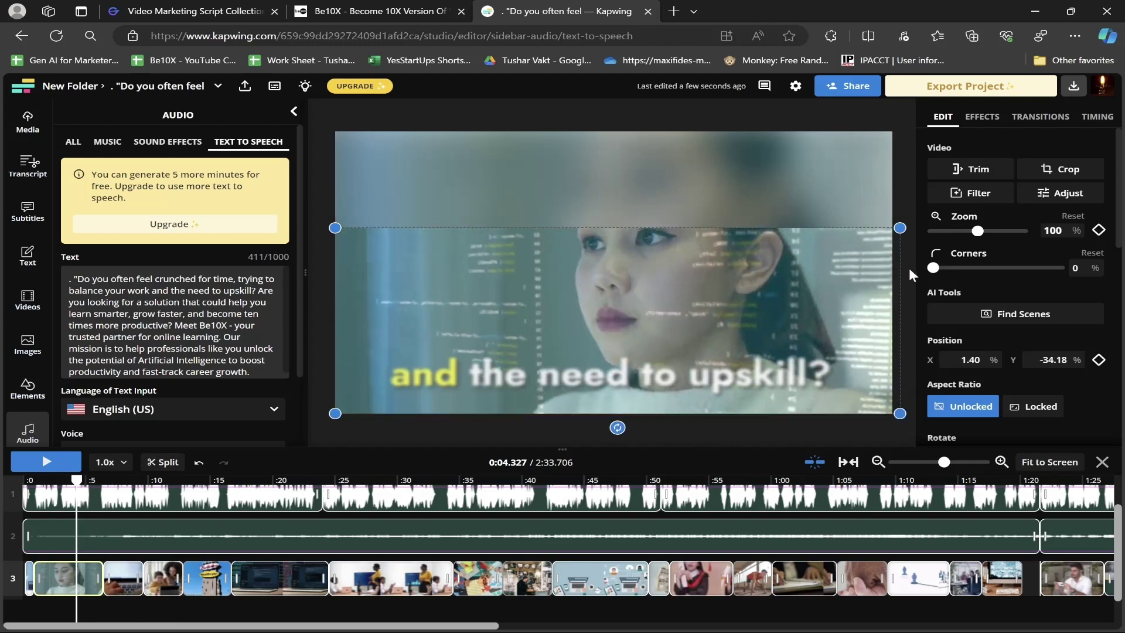
pyautogui.moveTo(900, 227); pyautogui.dragTo(911, 123)
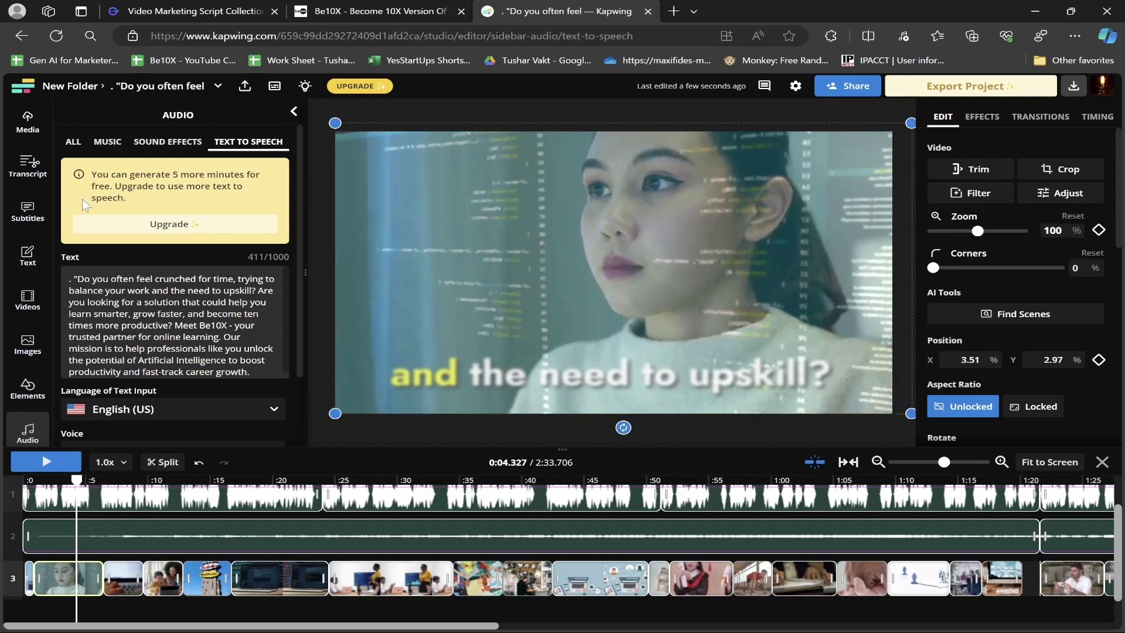
# - Browse the Videos, Media and Elements panels, then stretch the 0:32 meeting clip to fill the frame
pyautogui.click(32, 300)
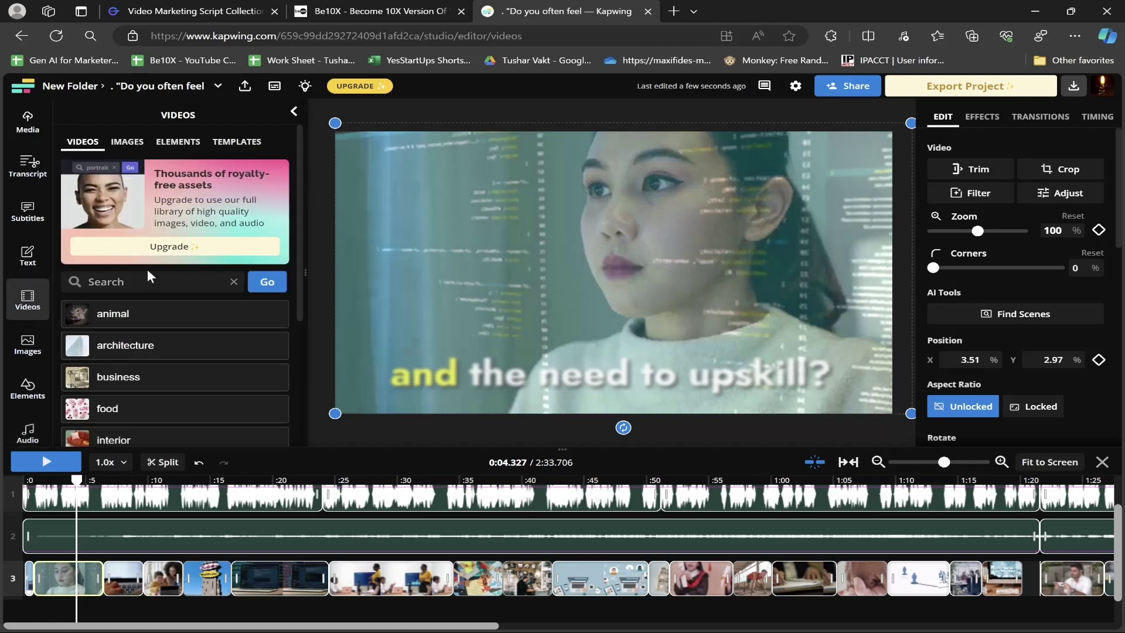
pyautogui.click(27, 166)
pyautogui.click(26, 132)
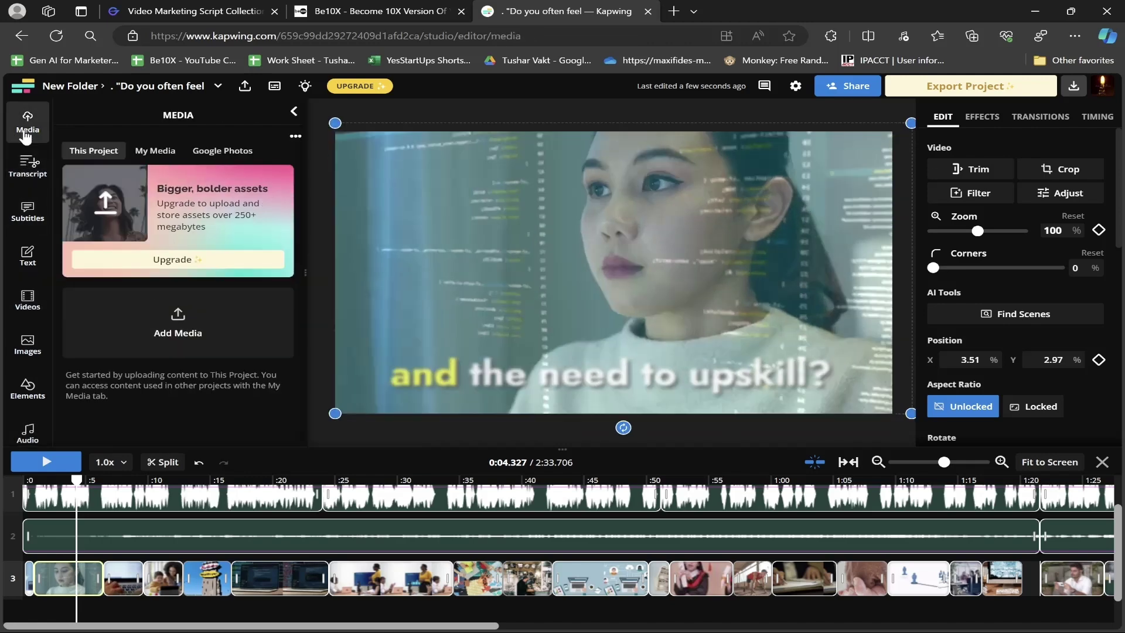
pyautogui.click(32, 387)
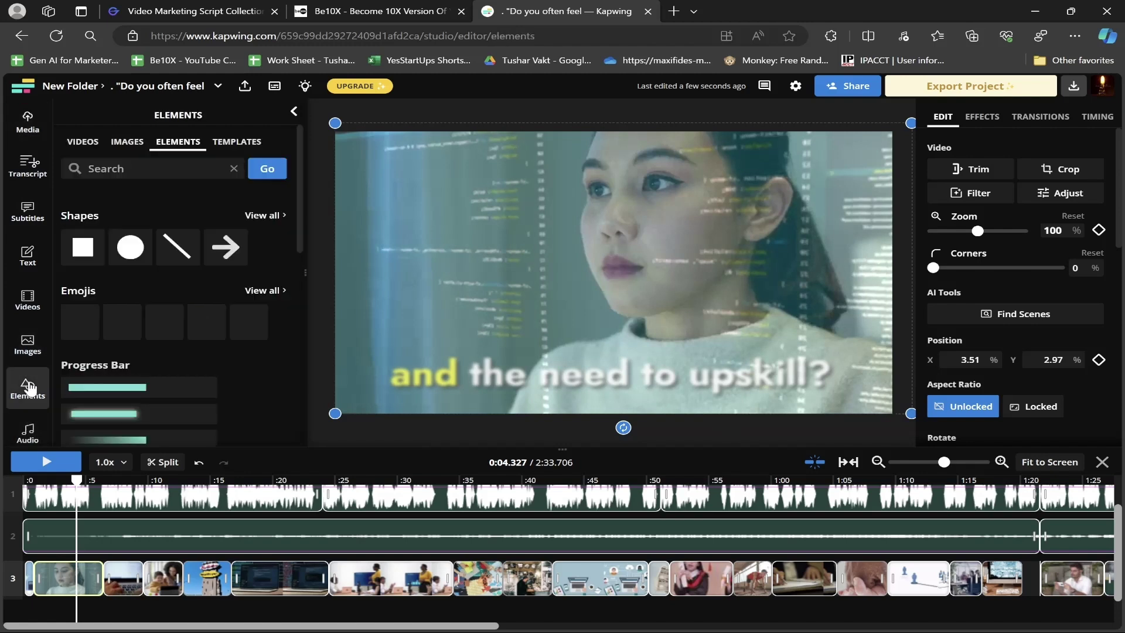
pyautogui.scroll(-1, 200, 369)
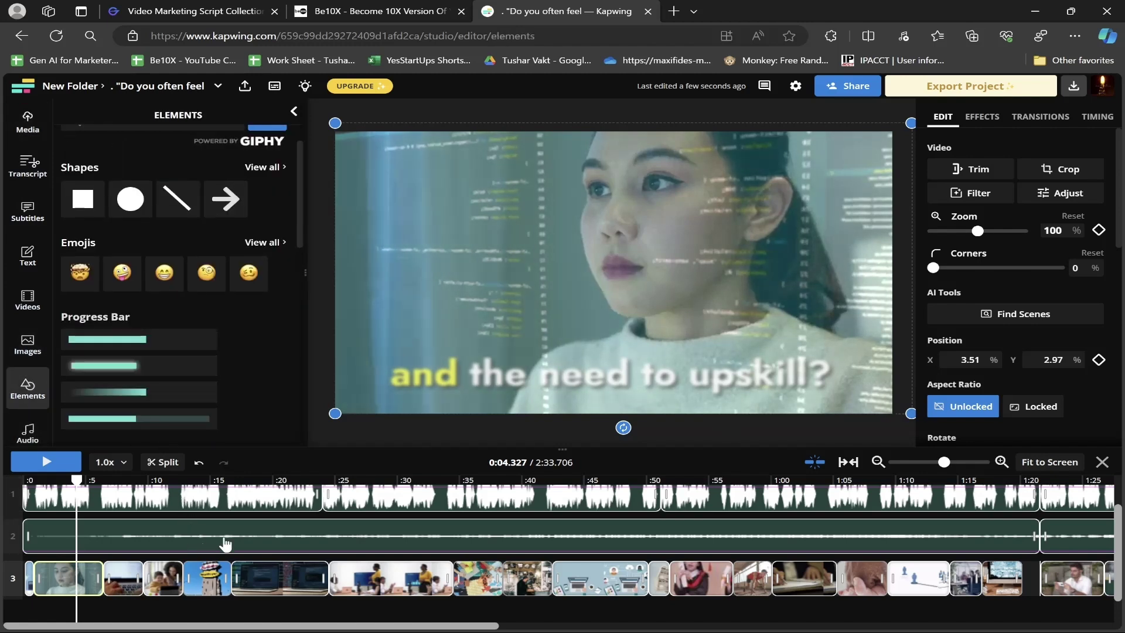
pyautogui.moveTo(79, 505); pyautogui.dragTo(423, 516)
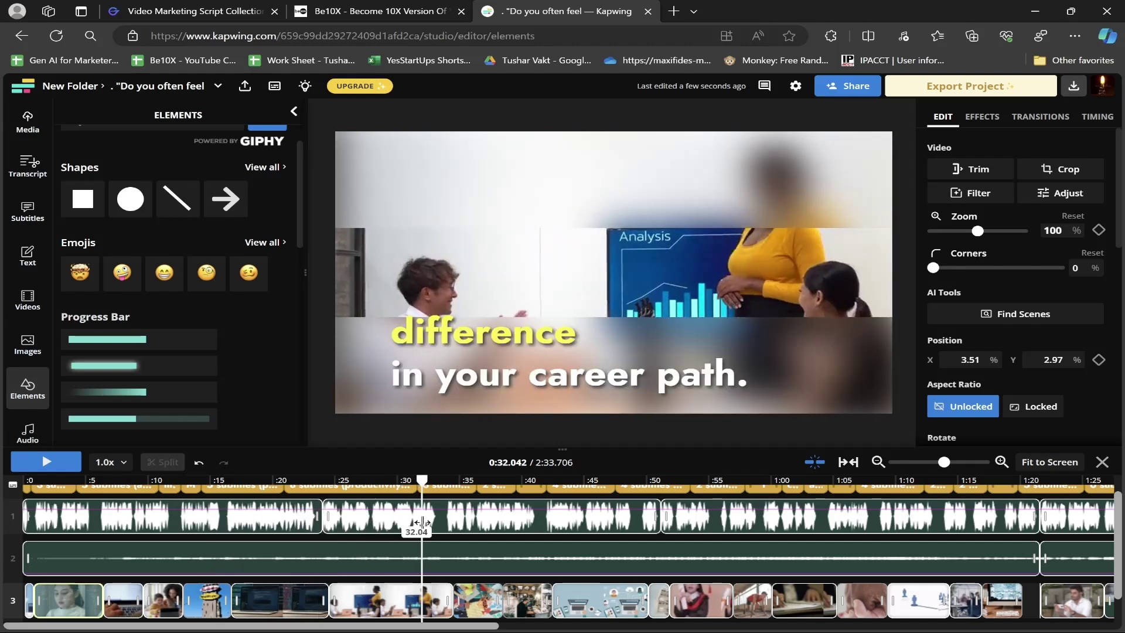
pyautogui.click(396, 597)
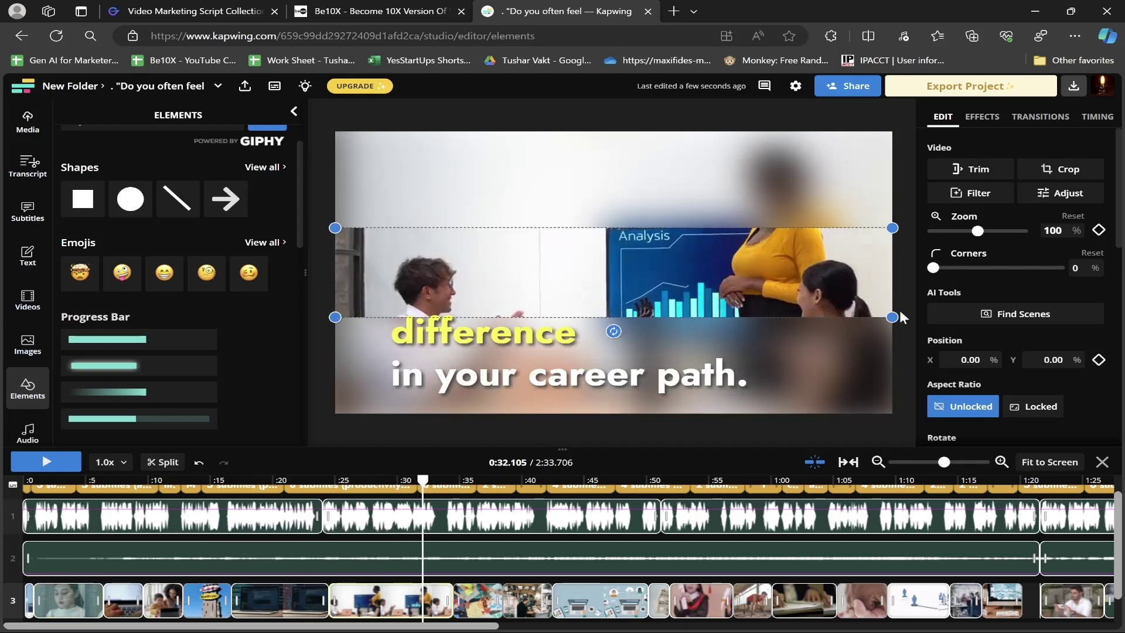
pyautogui.moveTo(901, 317); pyautogui.dragTo(920, 407)
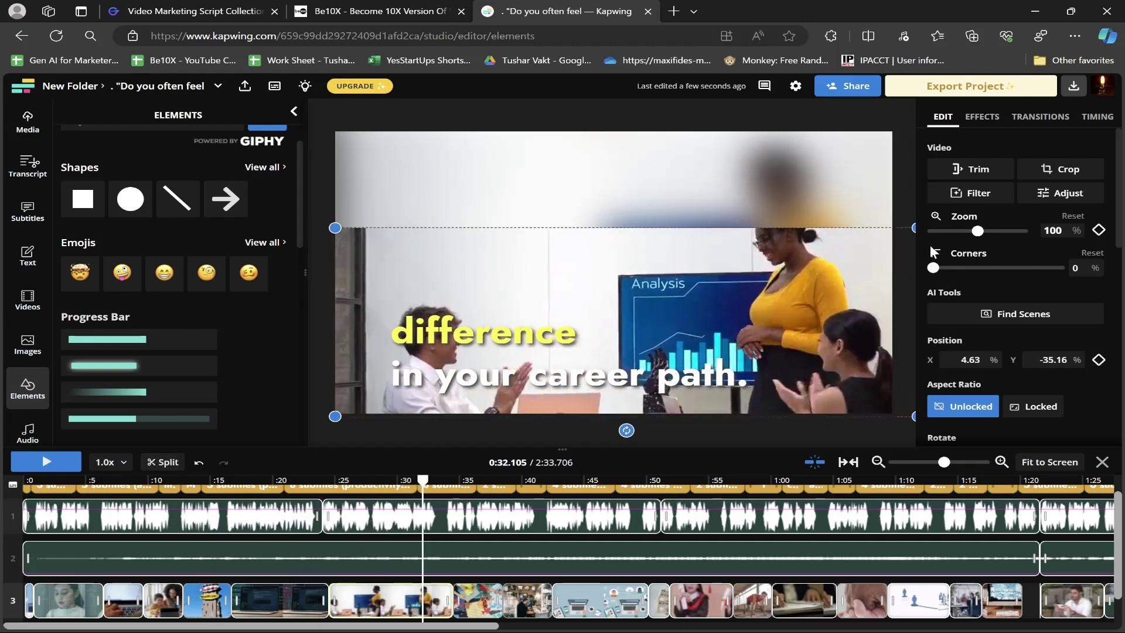
pyautogui.moveTo(914, 227); pyautogui.dragTo(892, 128)
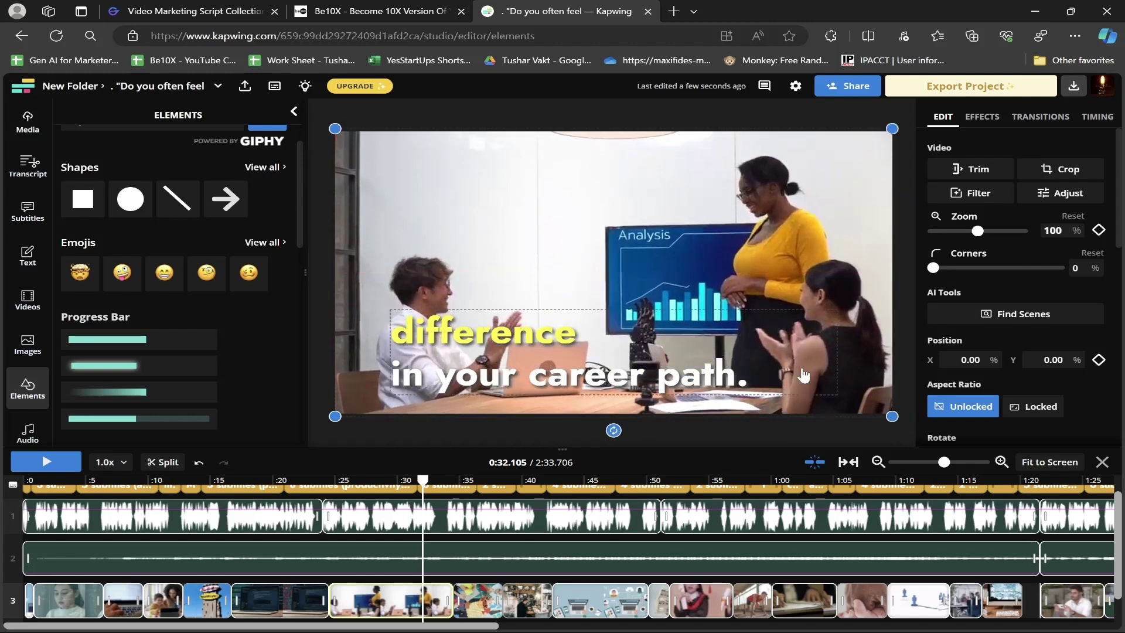
# - Stretch the paper-craft image at 0:37 to fill the frame top to bottom
pyautogui.click(468, 560)
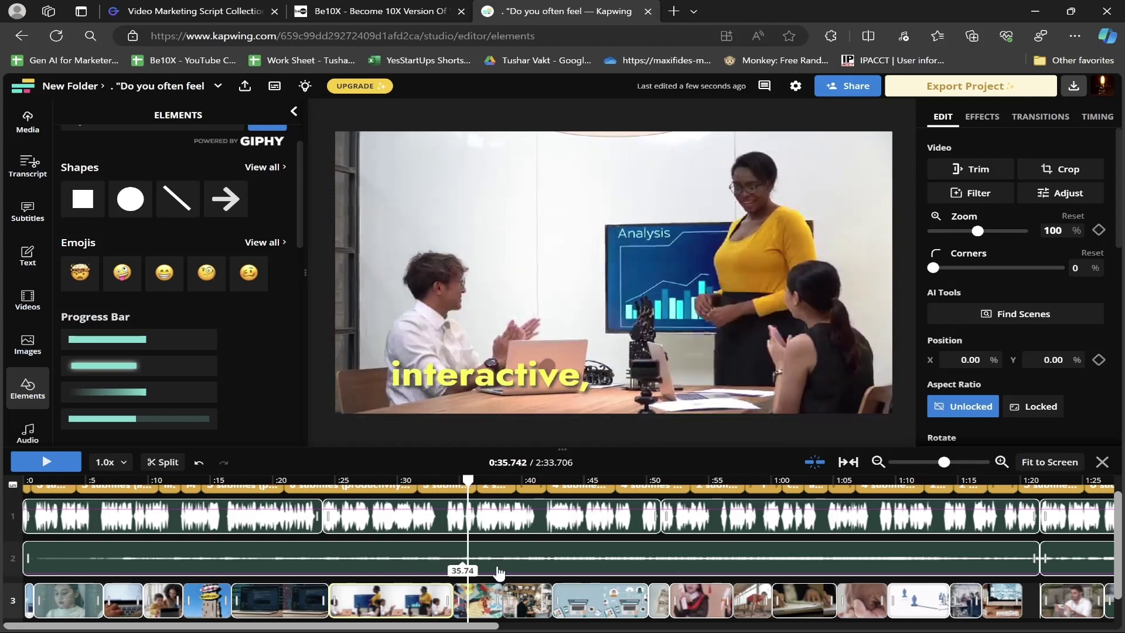
pyautogui.moveTo(499, 573); pyautogui.dragTo(494, 571)
pyautogui.click(642, 255)
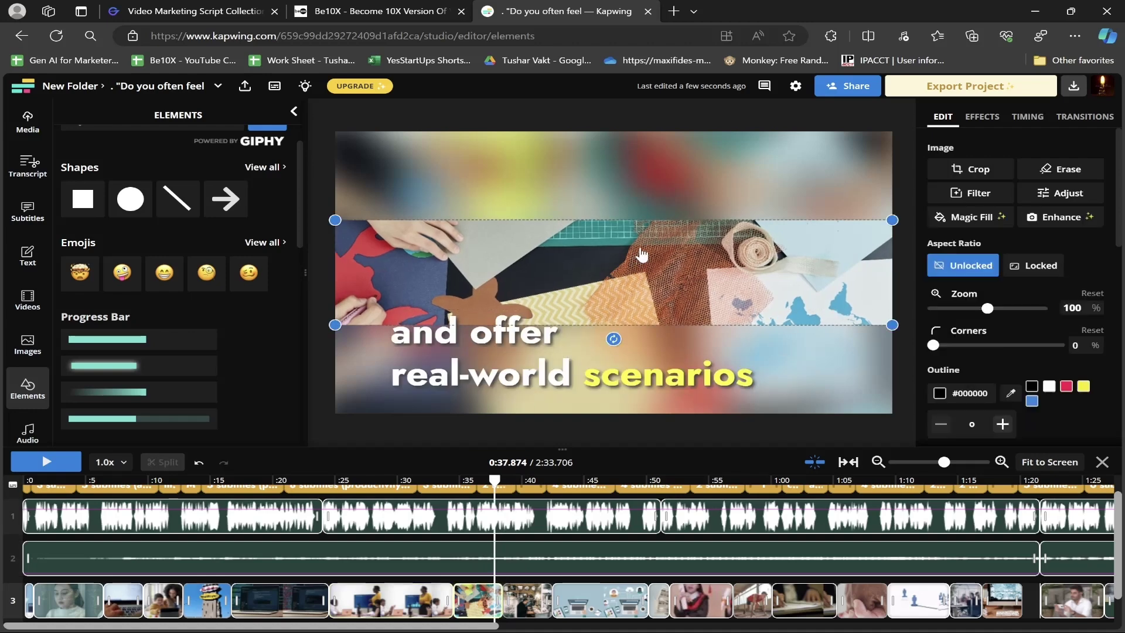
pyautogui.moveTo(892, 220); pyautogui.dragTo(899, 130)
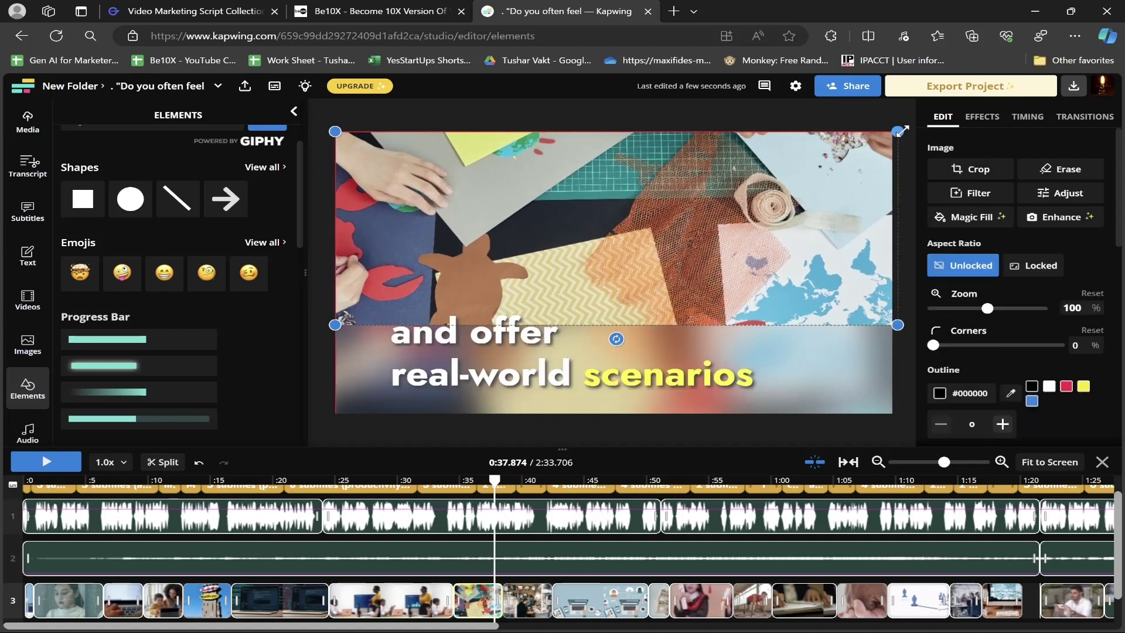
pyautogui.moveTo(898, 325); pyautogui.dragTo(885, 413)
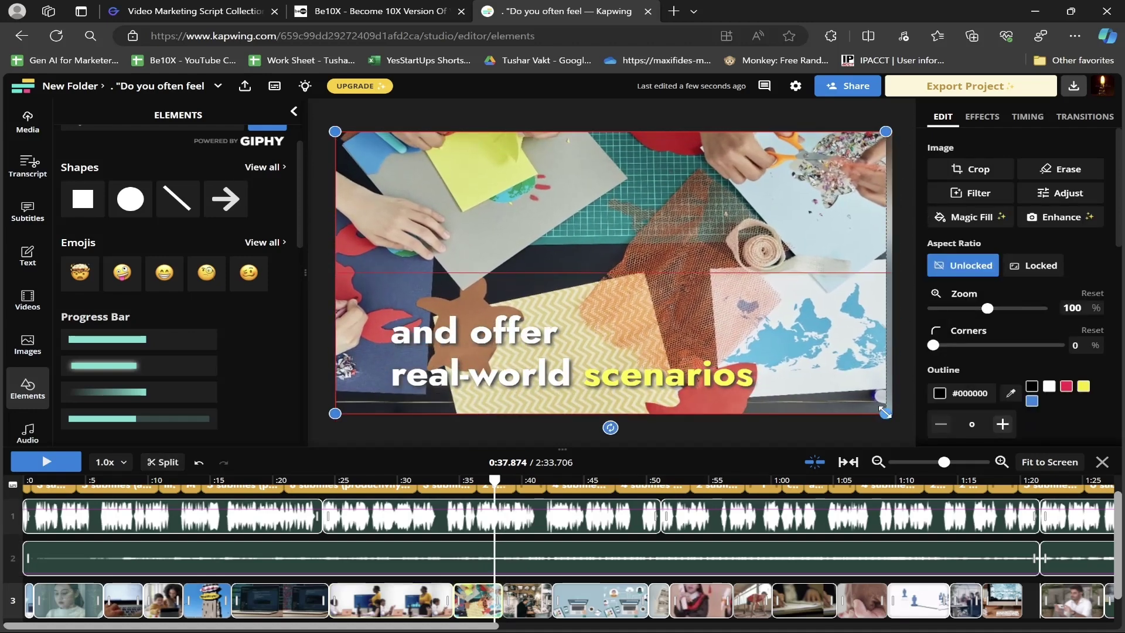
pyautogui.click(903, 361)
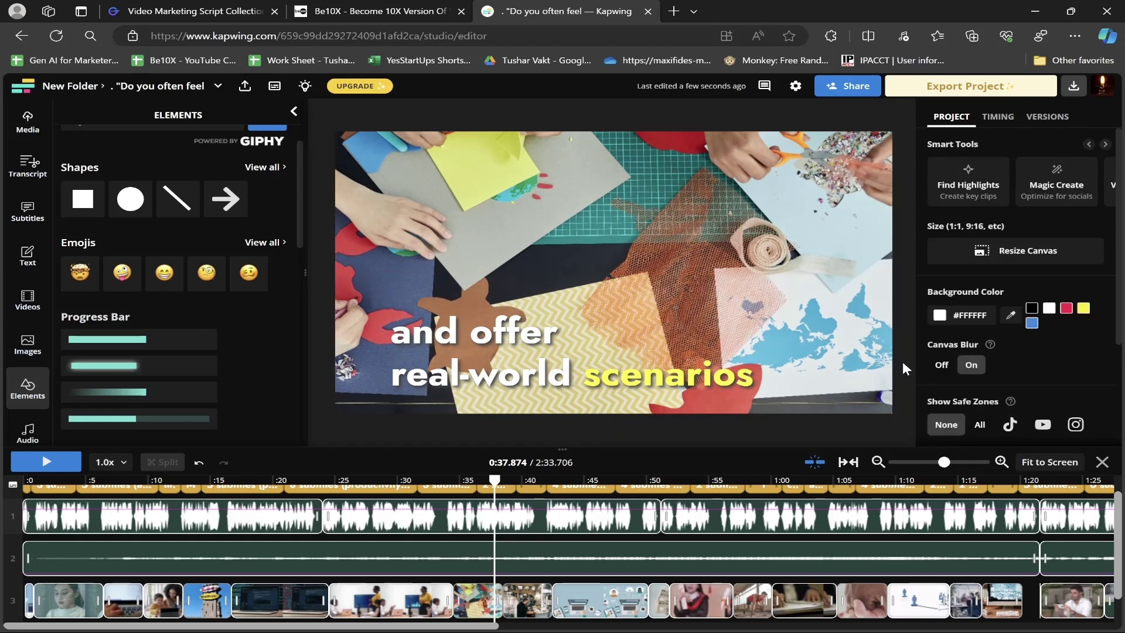
pyautogui.click(212, 9)
pyautogui.scroll(-3, 525, 351)
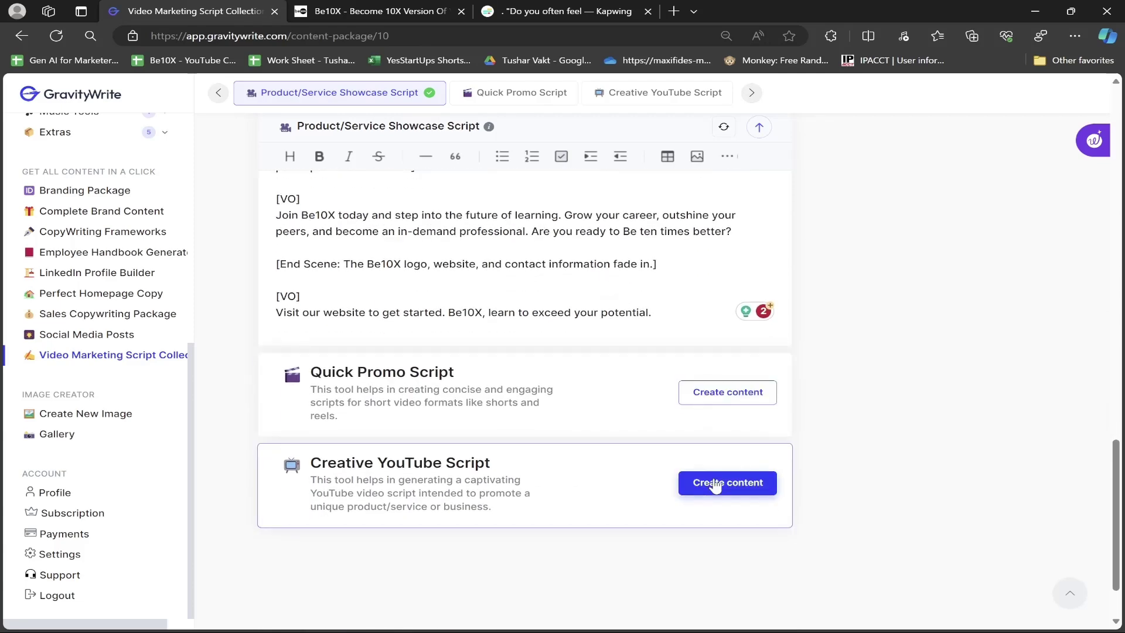
pyautogui.click(528, 11)
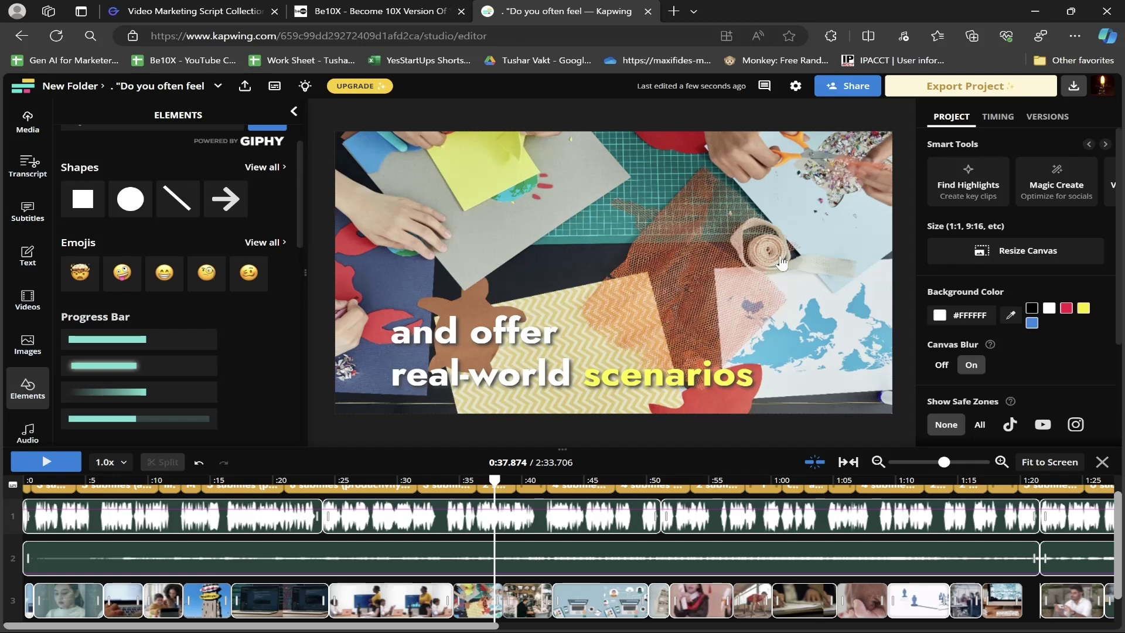
pyautogui.click(20, 91)
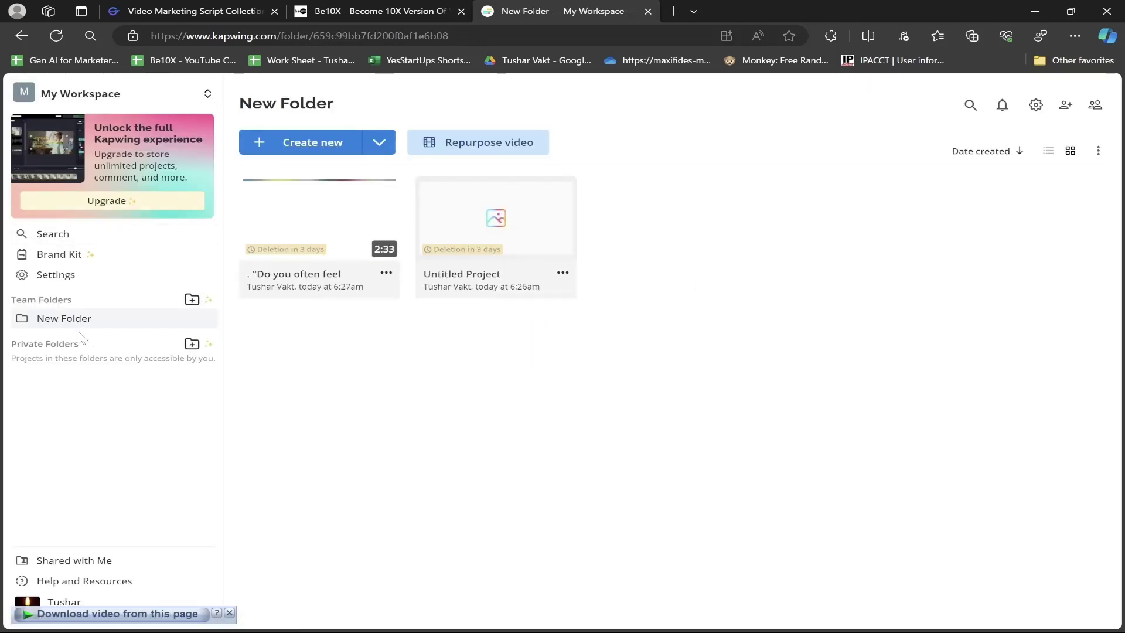
# - View Pro, Business and Enterprise plan prices, annual and monthly, from the Billing settings
pyautogui.click(1043, 105)
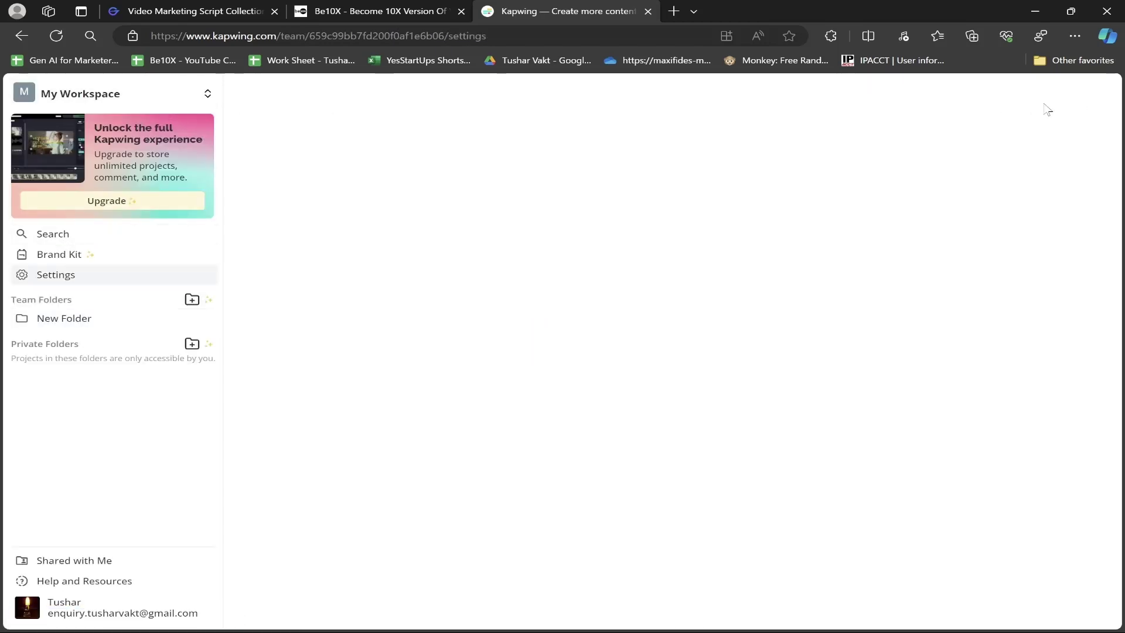
pyautogui.scroll(-2, 888, 320)
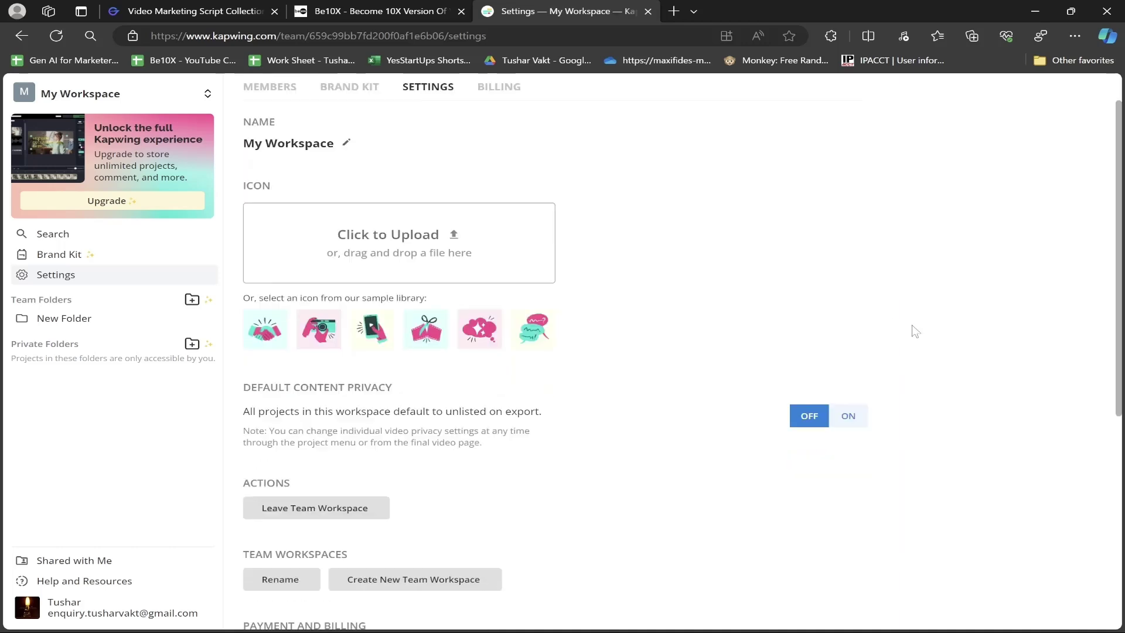
pyautogui.scroll(-5, 909, 327)
pyautogui.click(815, 278)
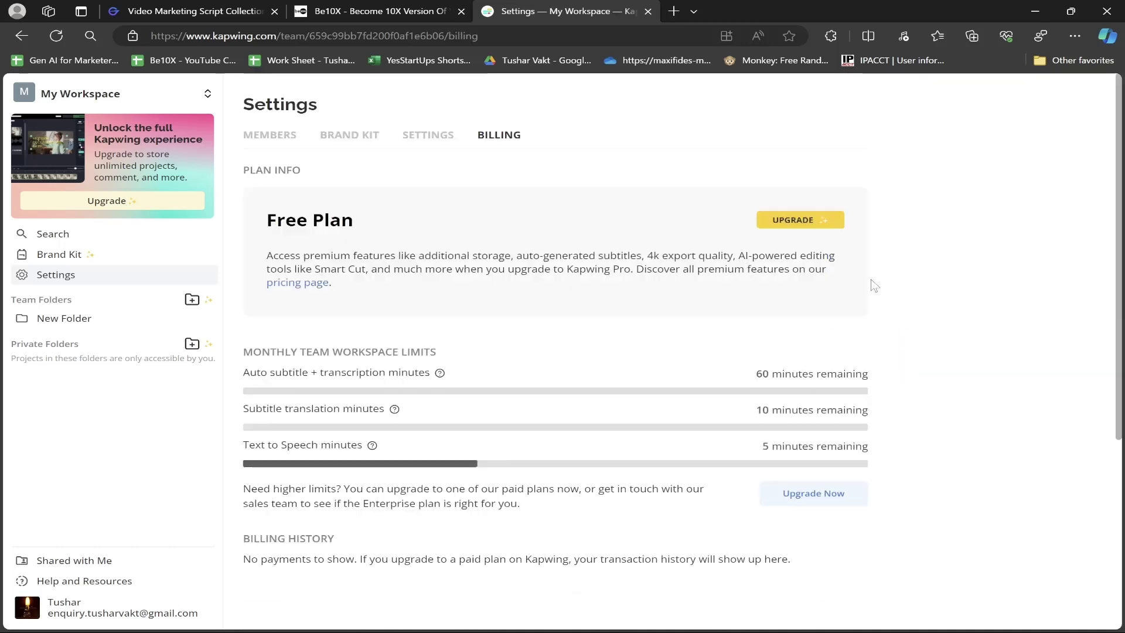
pyautogui.click(795, 222)
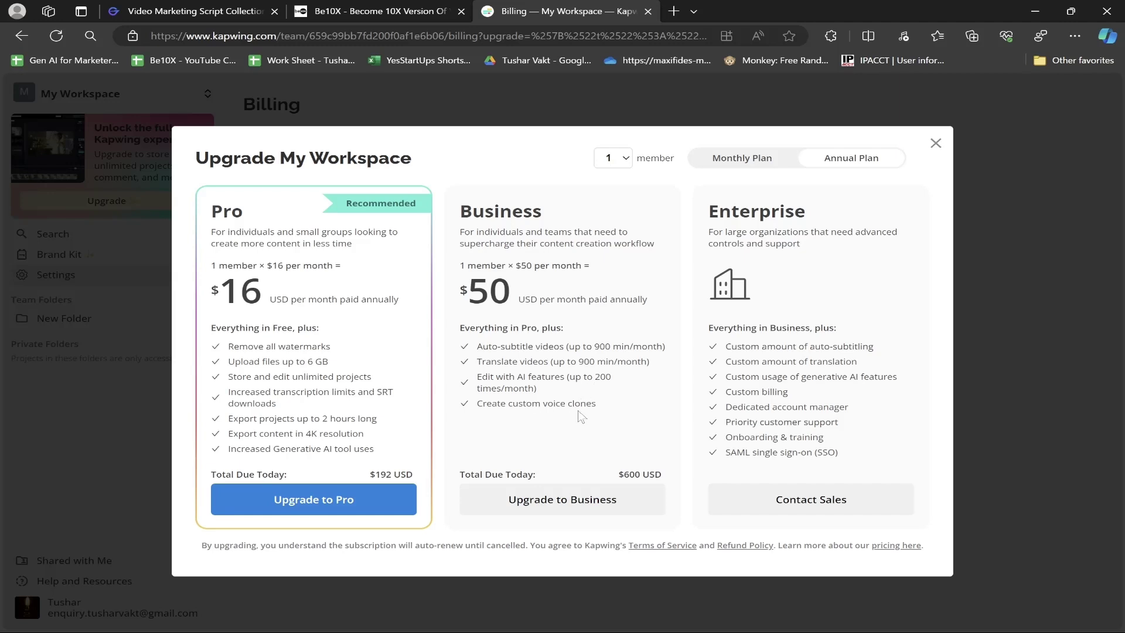
pyautogui.click(752, 168)
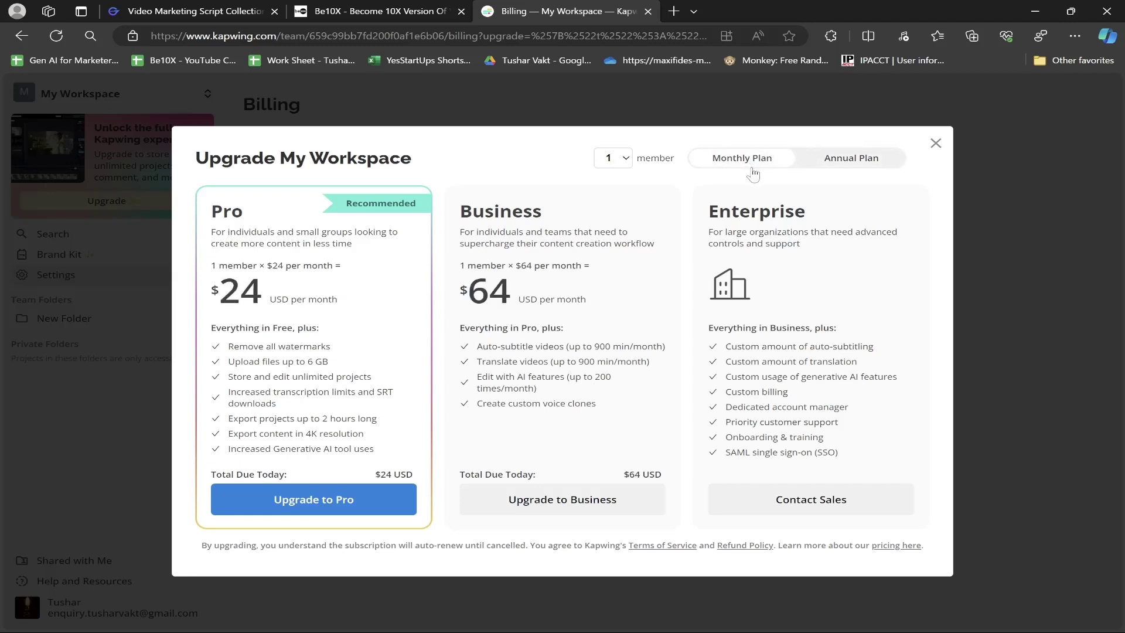
pyautogui.click(935, 145)
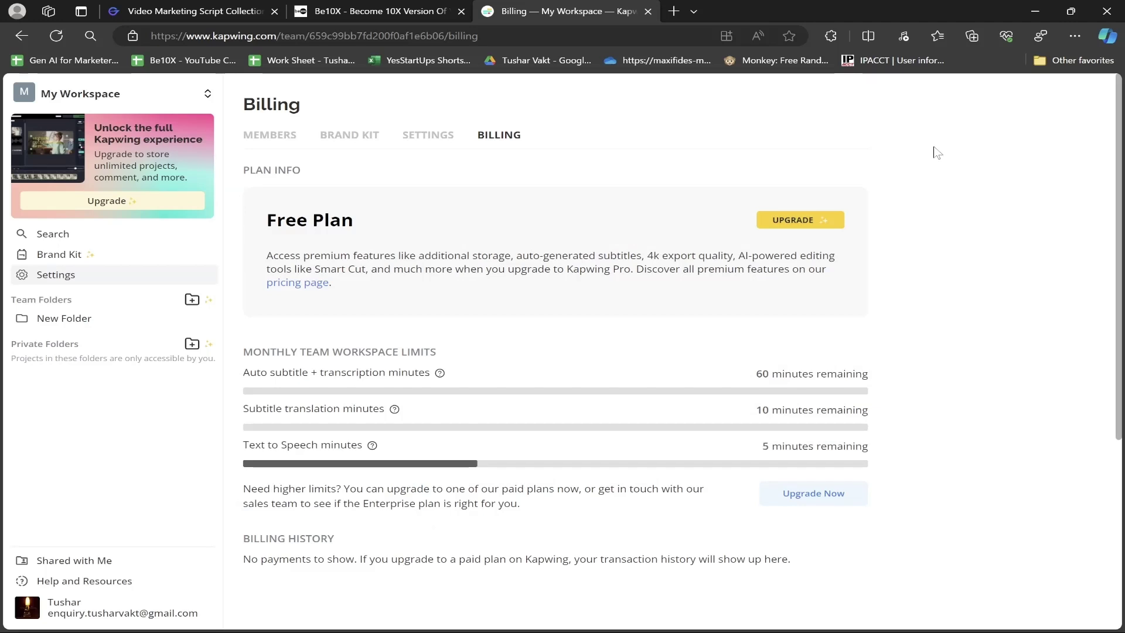